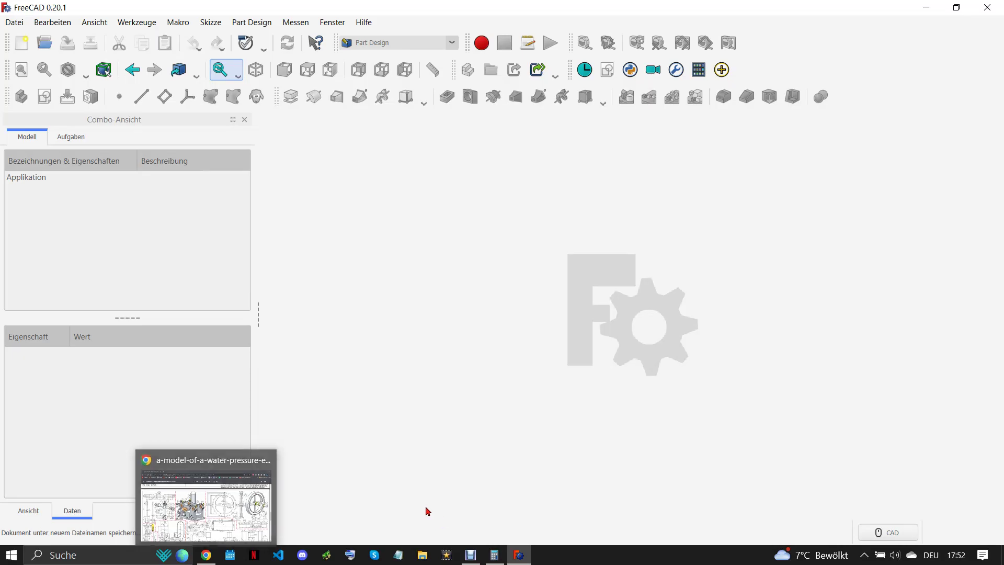
- After checking the PDF, create a new document with a Body and a sketch on XZ_Plane
left_click(206, 555)
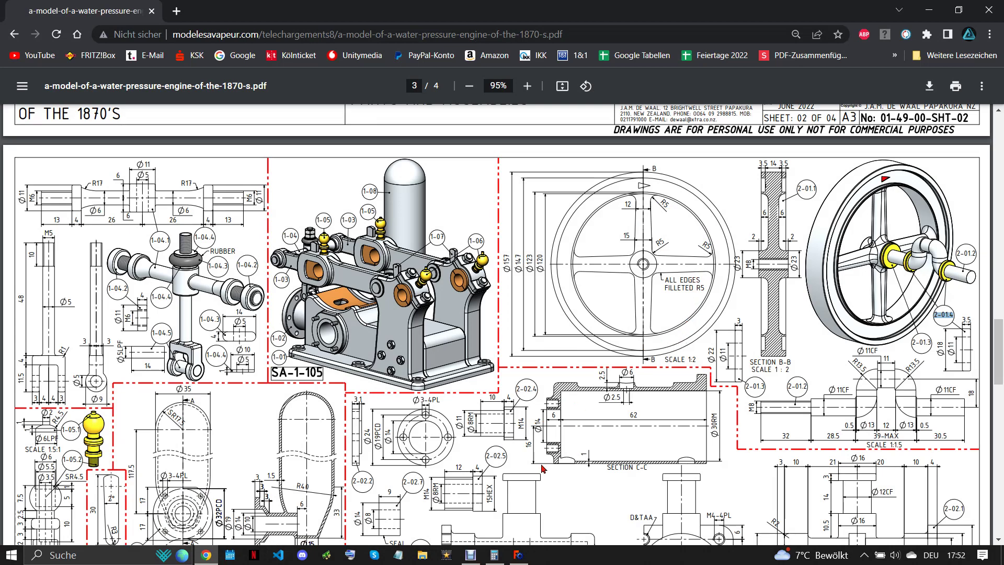
left_click(526, 547)
left_click(22, 43)
left_click(21, 96)
left_click(44, 96)
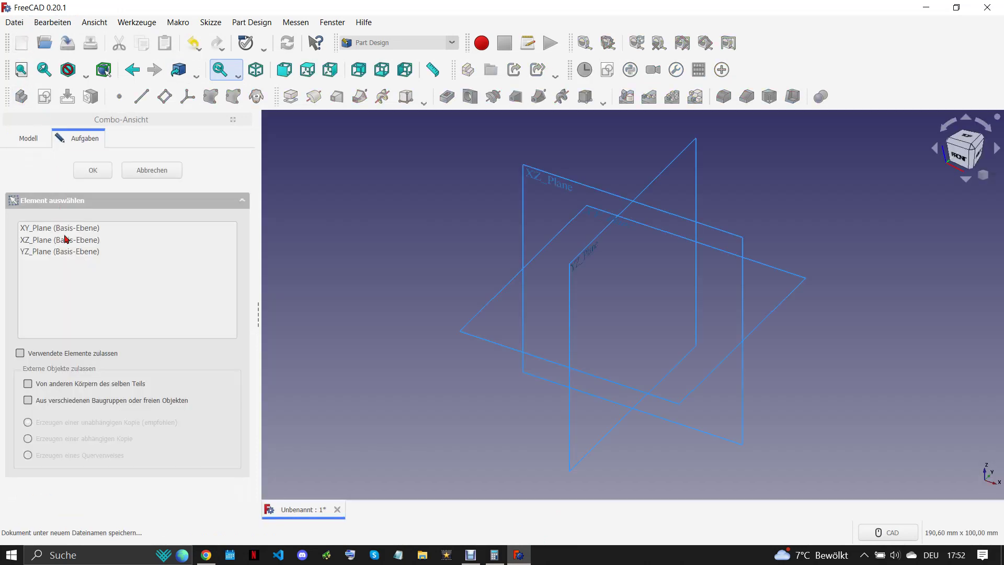
left_click(62, 241)
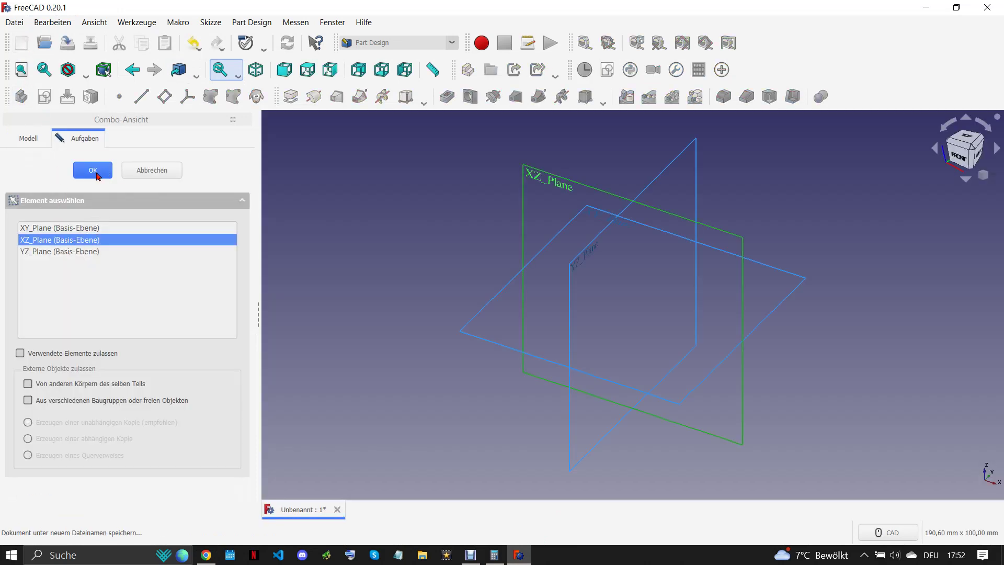
key("Return")
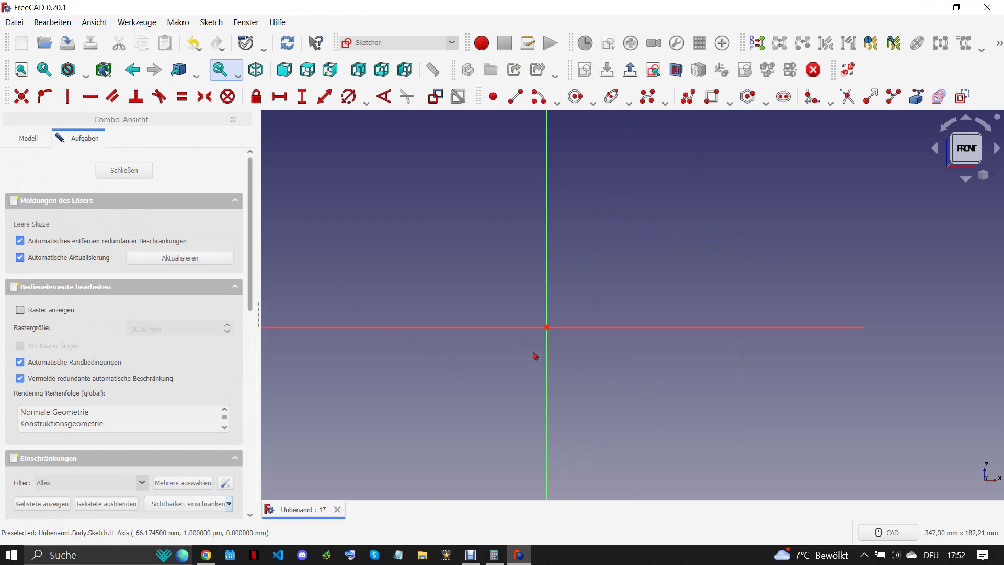
- Draw a horizontal line with endpoints symmetric about the vertical axis
left_click(515, 97)
left_click(490, 139)
left_click(550, 138)
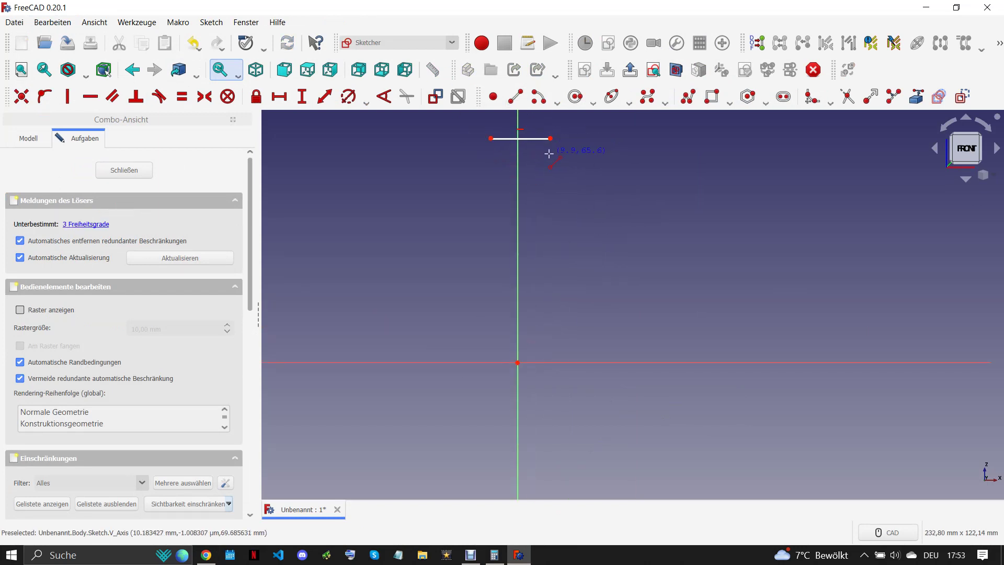
left_click(490, 139)
left_click(552, 139)
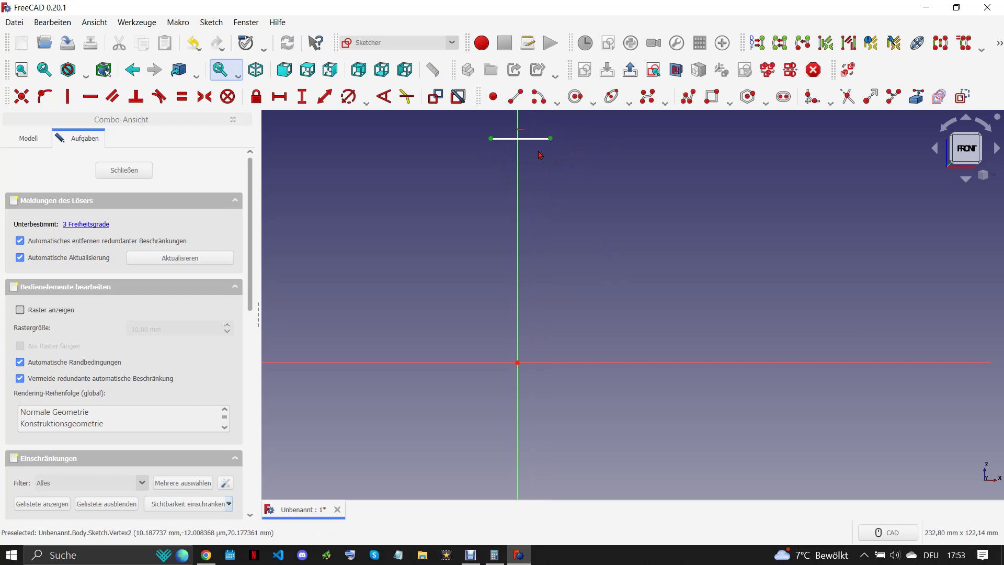
left_click(518, 160)
left_click(205, 96)
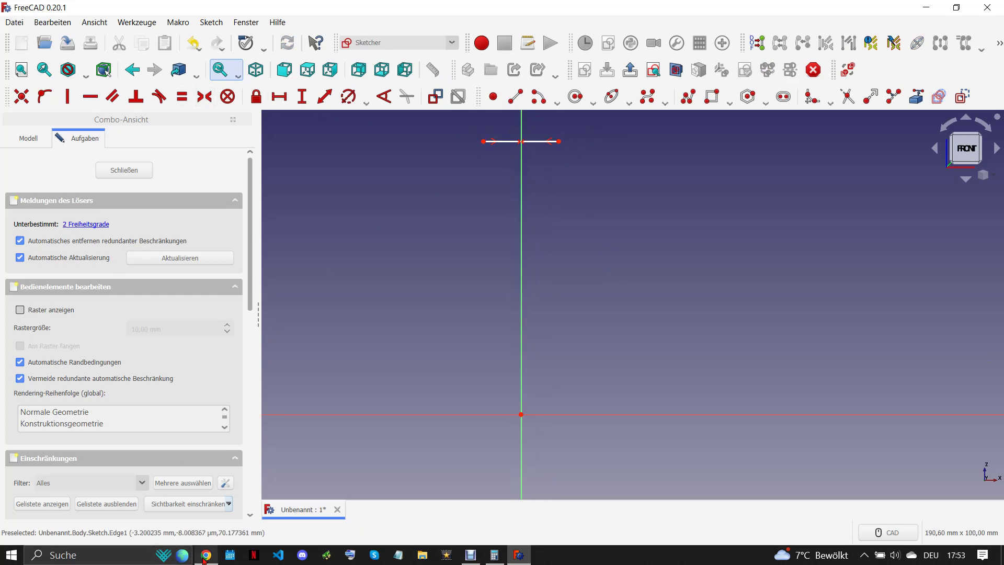
- Place the line 78,5 mm above the horizontal axis
left_click(206, 555)
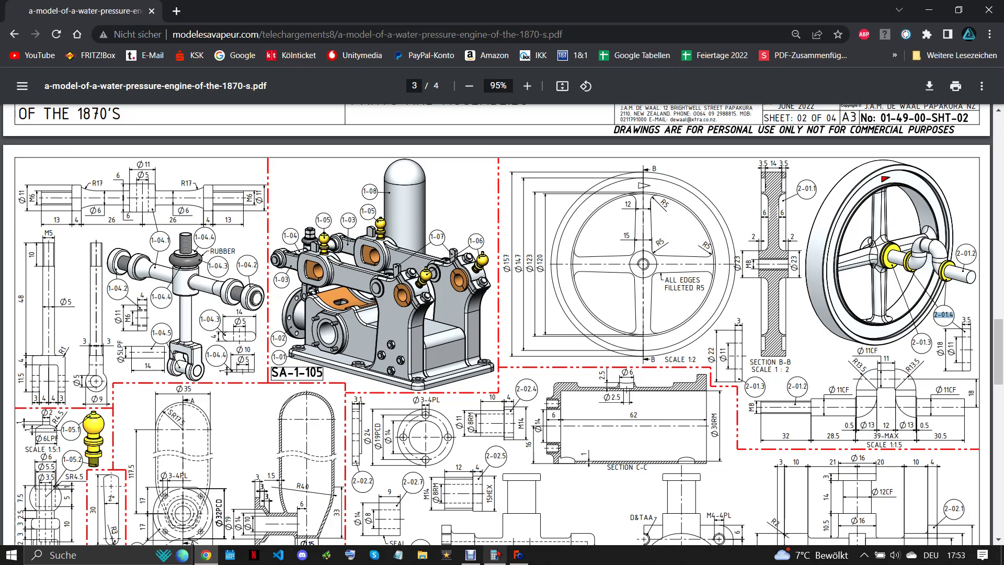
left_click(518, 555)
left_click(484, 141)
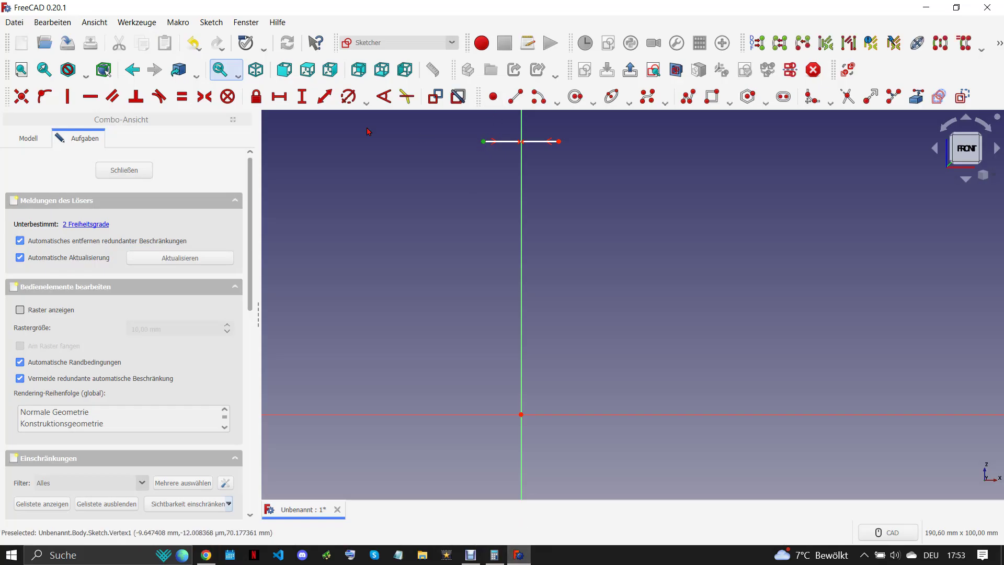
left_click(302, 98)
type("157/2 mm")
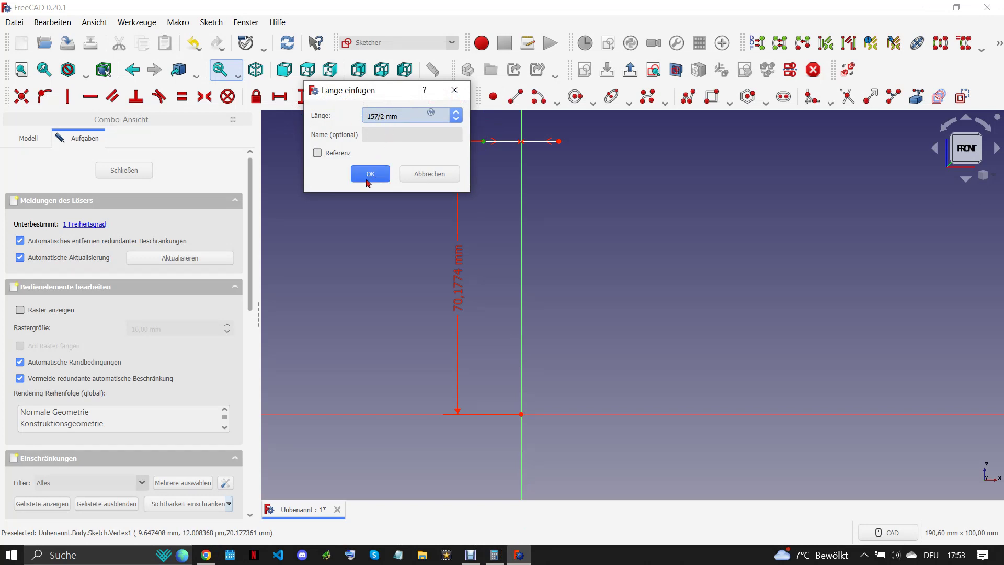
left_click(370, 174)
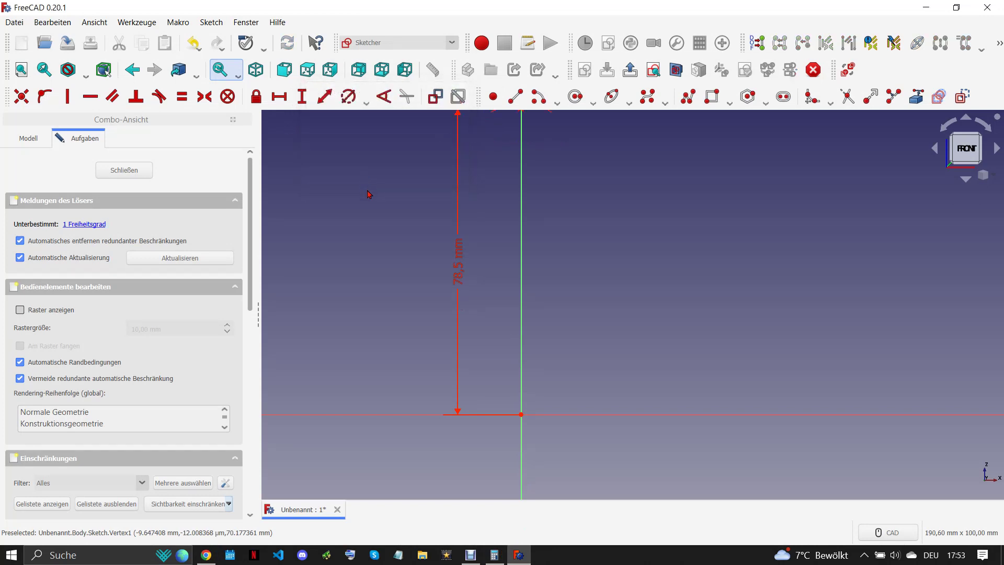
scroll(435, 332, "down", 2)
left_click_drag(459, 327, 381, 303)
scroll(475, 292, "up", 1)
- Set the top line's length to 21 mm, checking the reference drawing
left_click(207, 554)
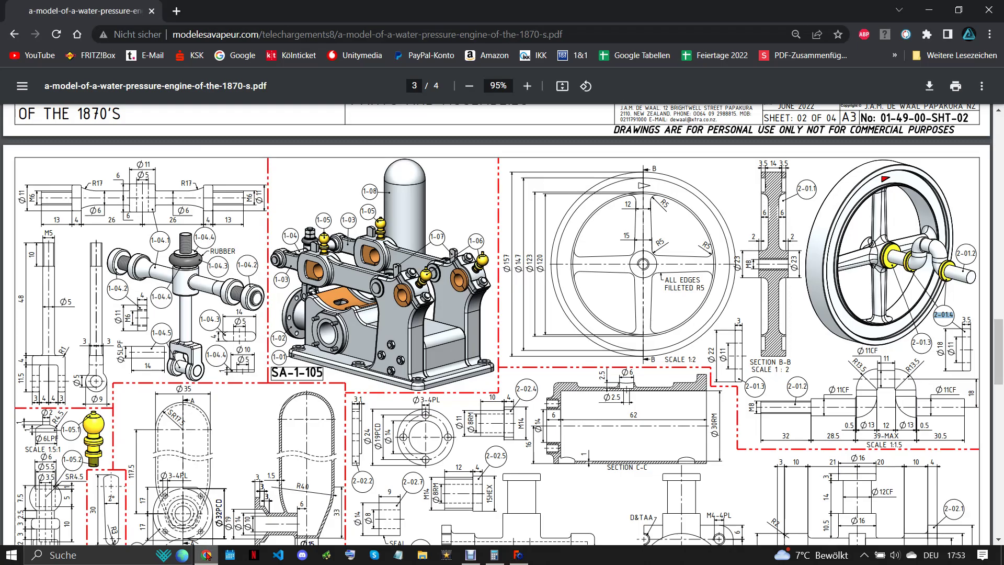
left_click(519, 554)
left_click(510, 209)
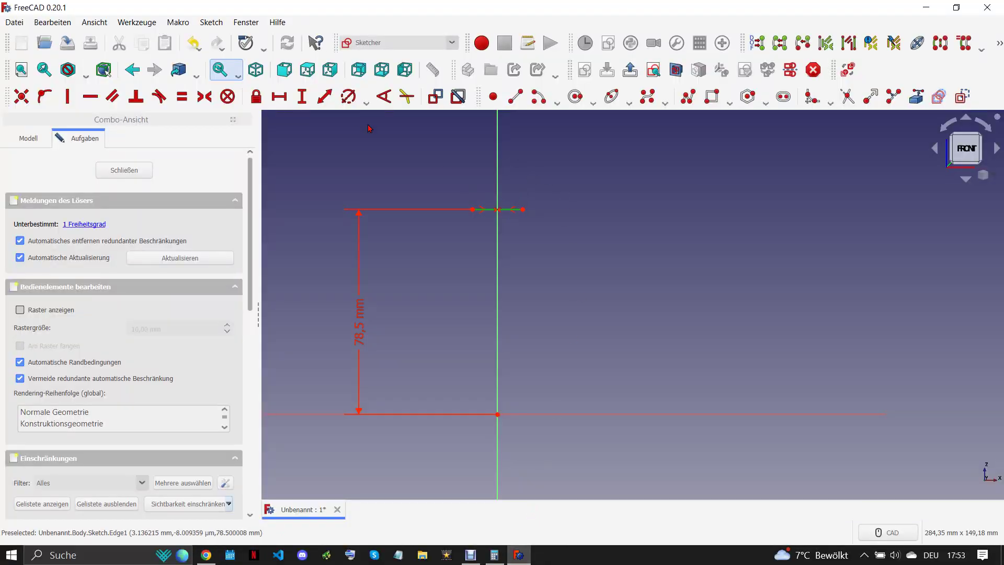
left_click(282, 98)
type("21")
left_click(348, 170)
scroll(540, 238, "up", 2)
left_click(206, 554)
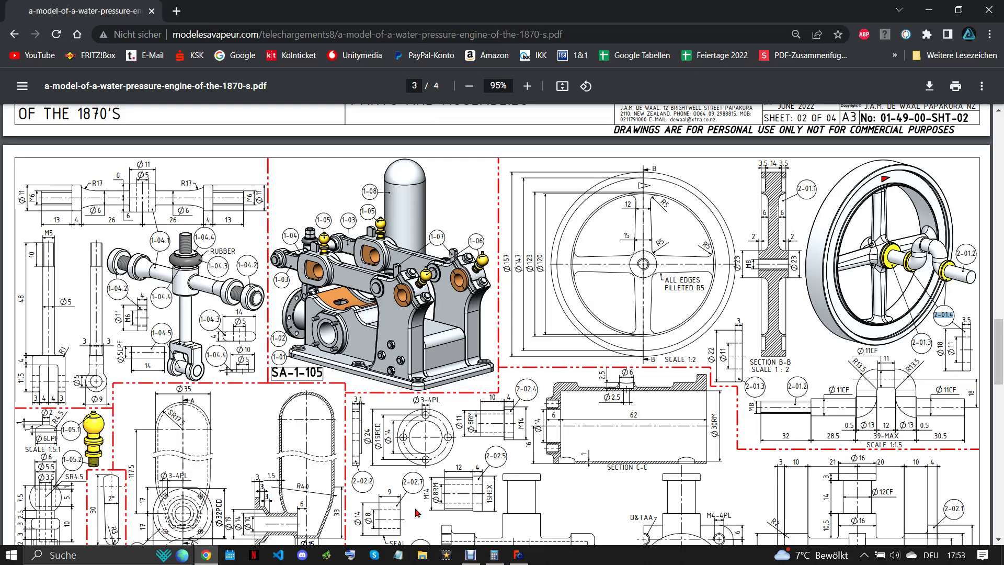
left_click(518, 556)
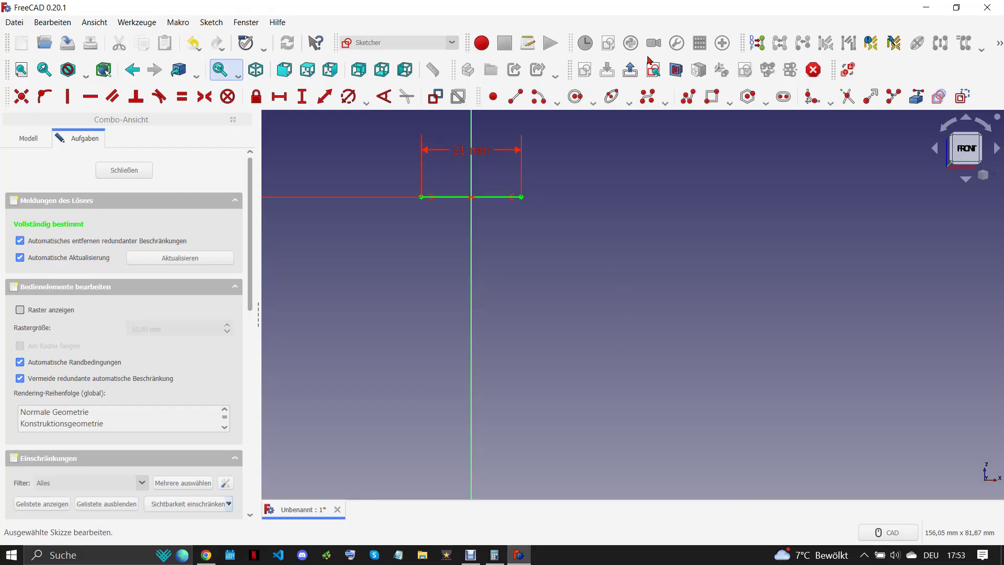
- Draw stepped polyline outlines descending from both ends of the top line
left_click(688, 96)
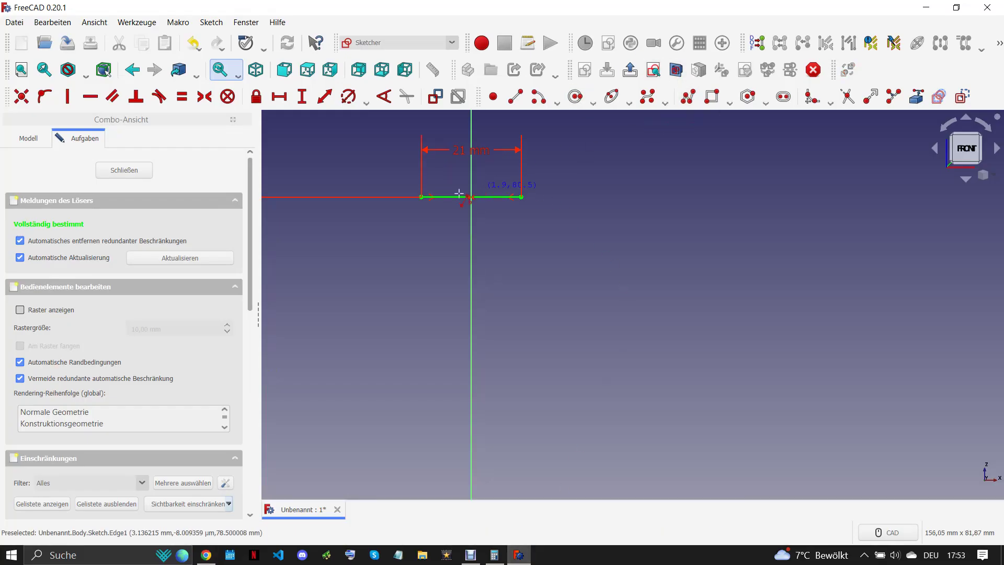
left_click(419, 197)
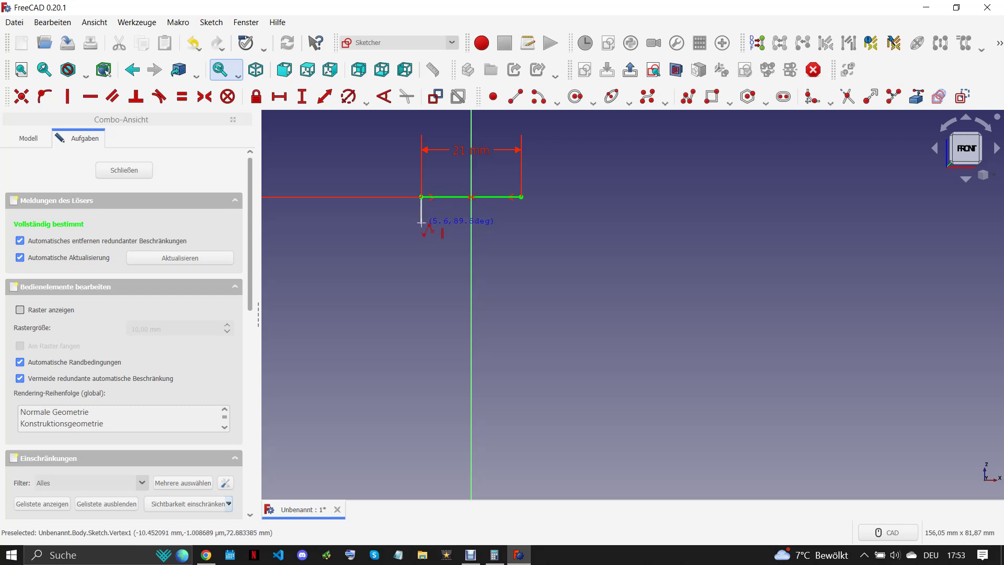
left_click(431, 224)
left_click(440, 223)
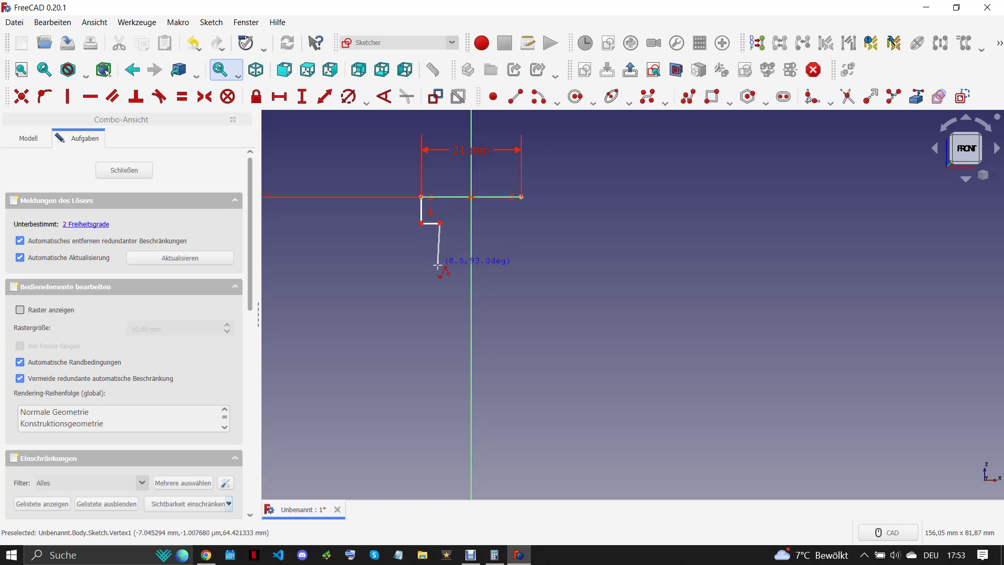
left_click(440, 268)
left_click(421, 267)
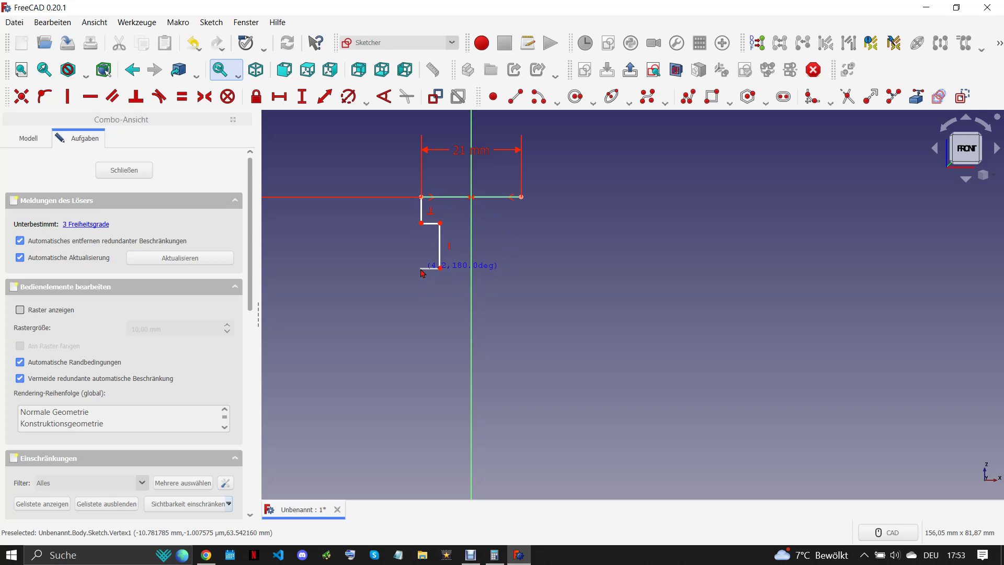
left_click(421, 283)
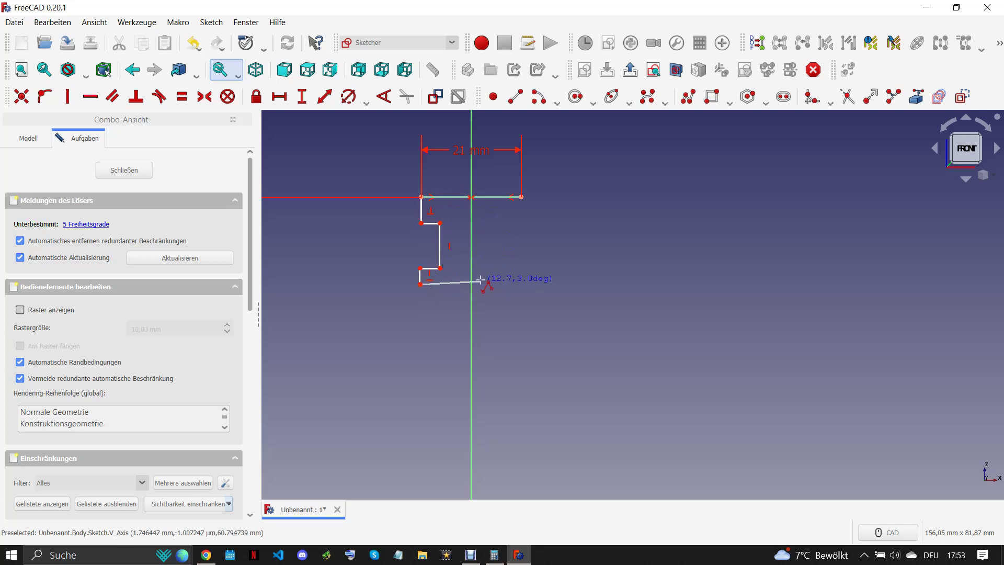
left_click(522, 196)
left_click(508, 223)
left_click(508, 267)
left_click(521, 284)
right_click(528, 281)
- Make the right bottom edge vertical and the right short steps horizontal
scroll(523, 255, "up", 2)
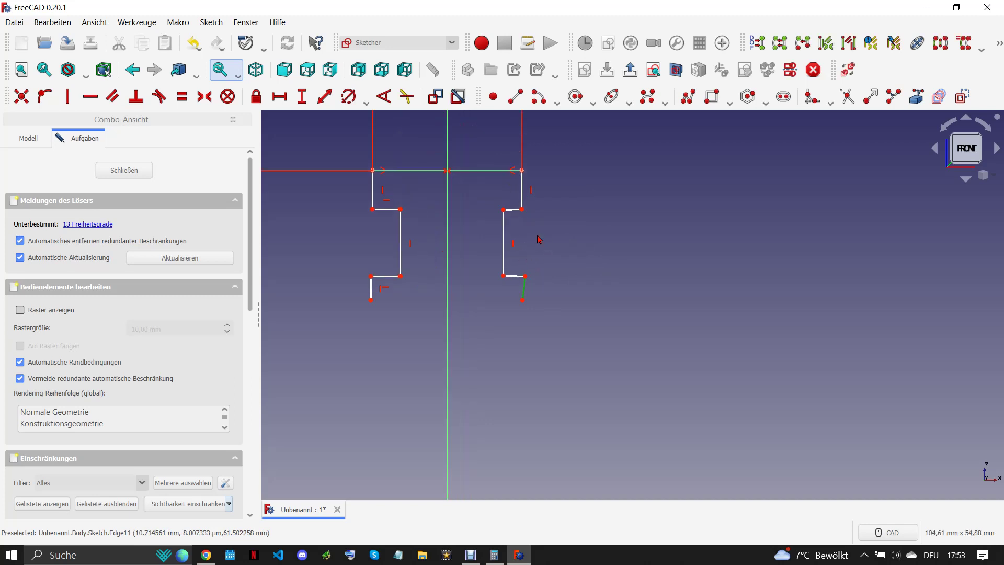
key("v")
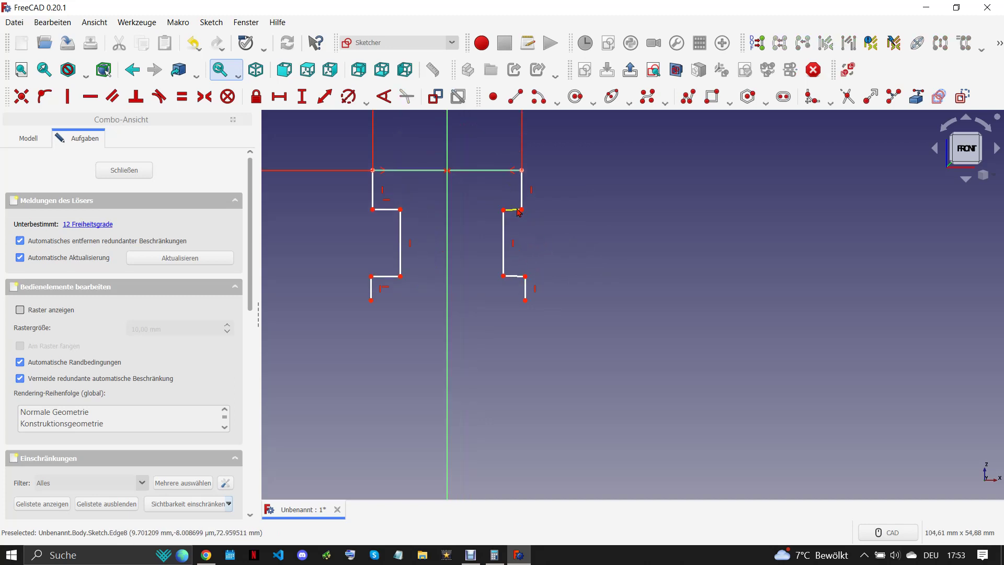
left_click(512, 209)
key("h")
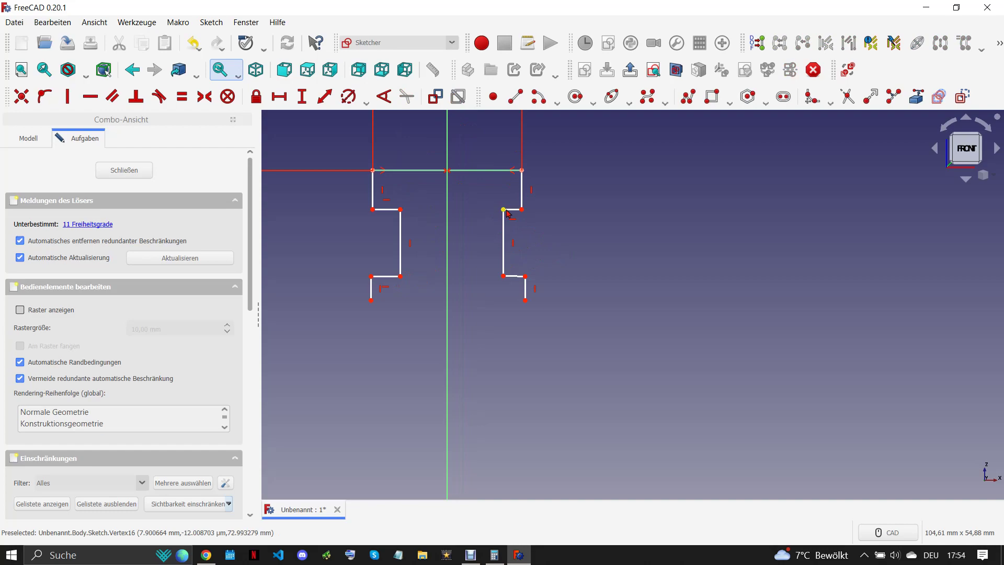
left_click(207, 553)
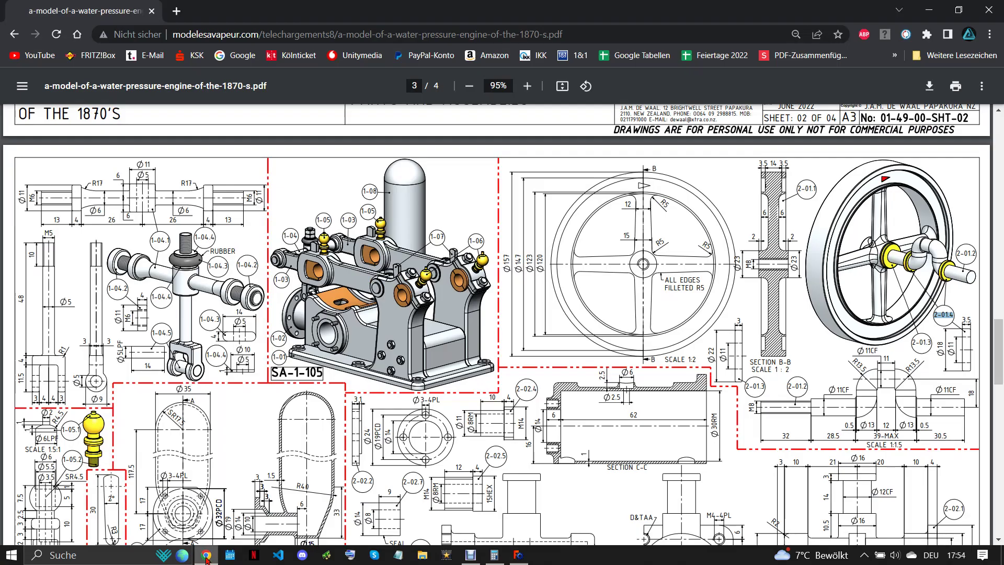
left_click(518, 554)
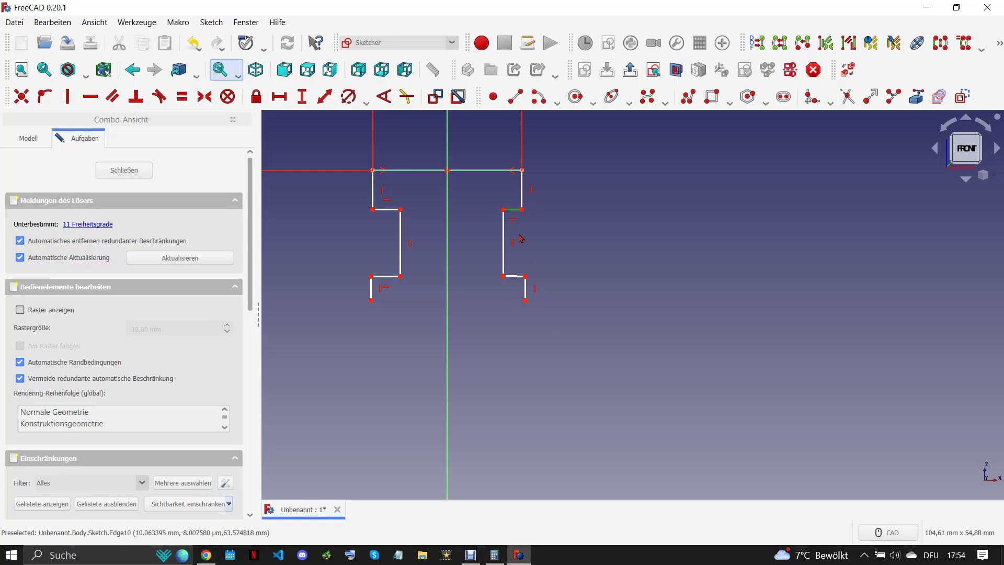
left_click(515, 276)
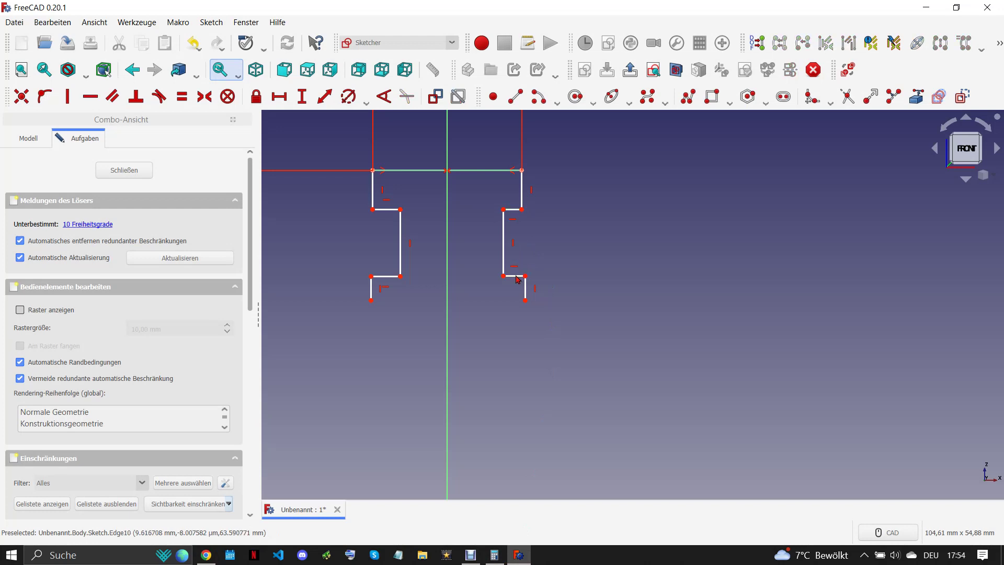
left_click(396, 211)
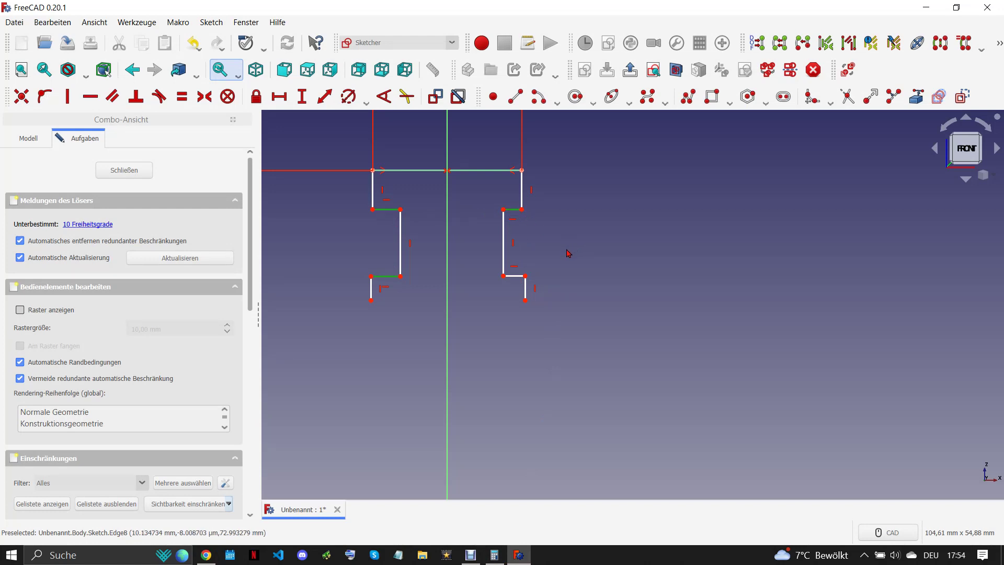
- Make the short steps and upper vertical edges equal, and set the step length to 3,5 mm
key("e")
left_click_drag(558, 213, 337, 198)
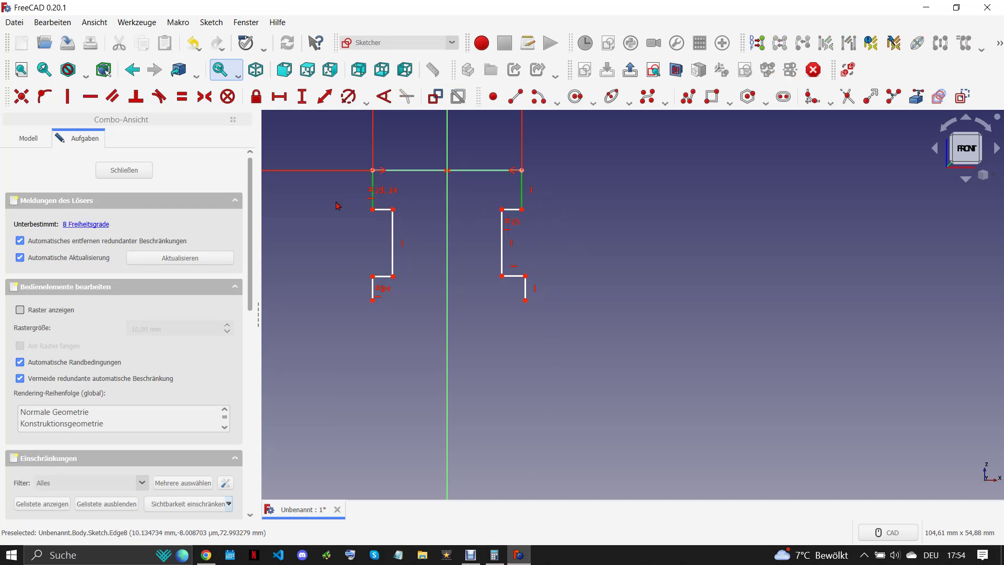
key("e")
left_click(512, 210)
left_click(325, 96)
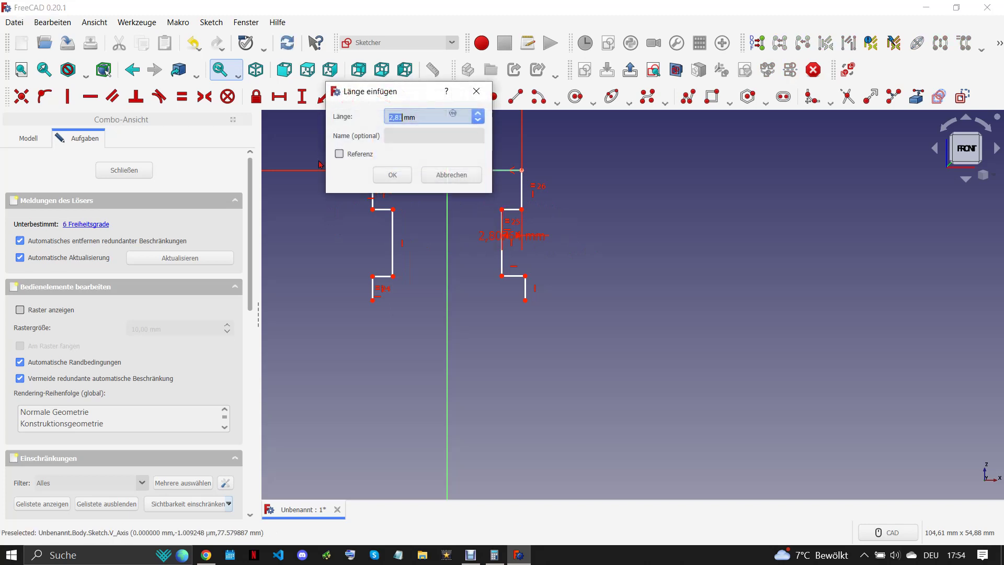
type("5")
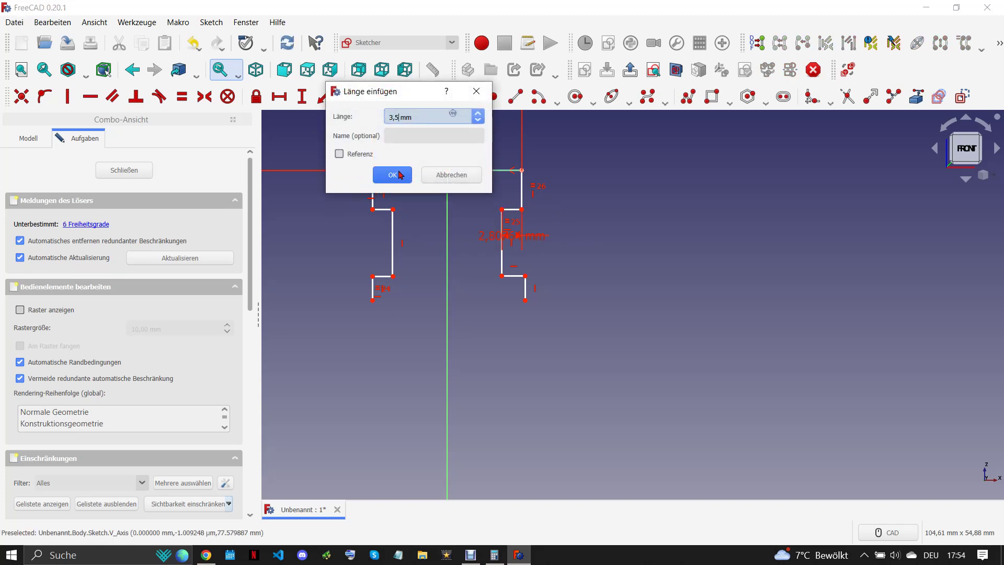
left_click(400, 175)
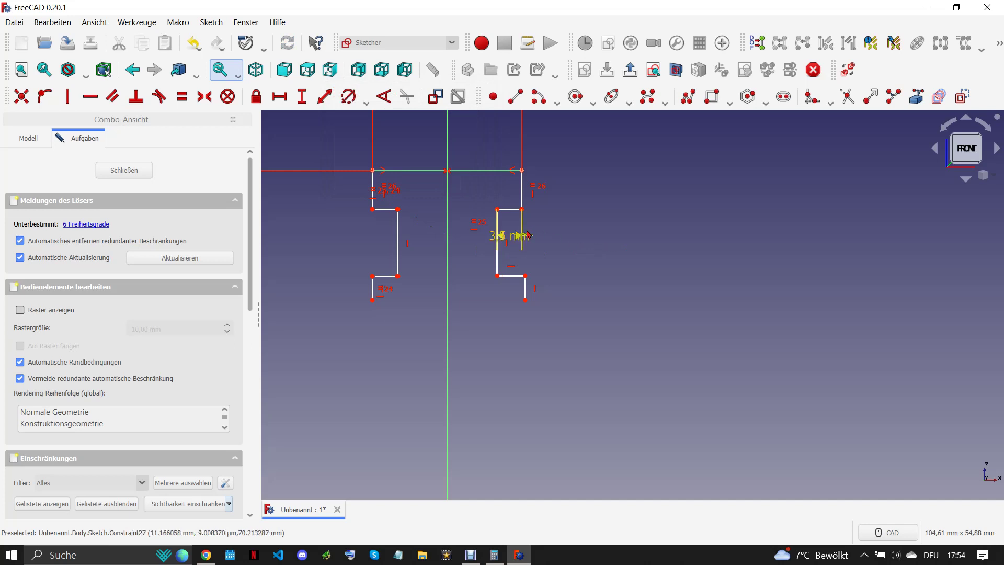
left_click_drag(528, 235, 610, 226)
- Fix the left inner step's corner at a height of 73,5 mm (147/2)
left_click(219, 559)
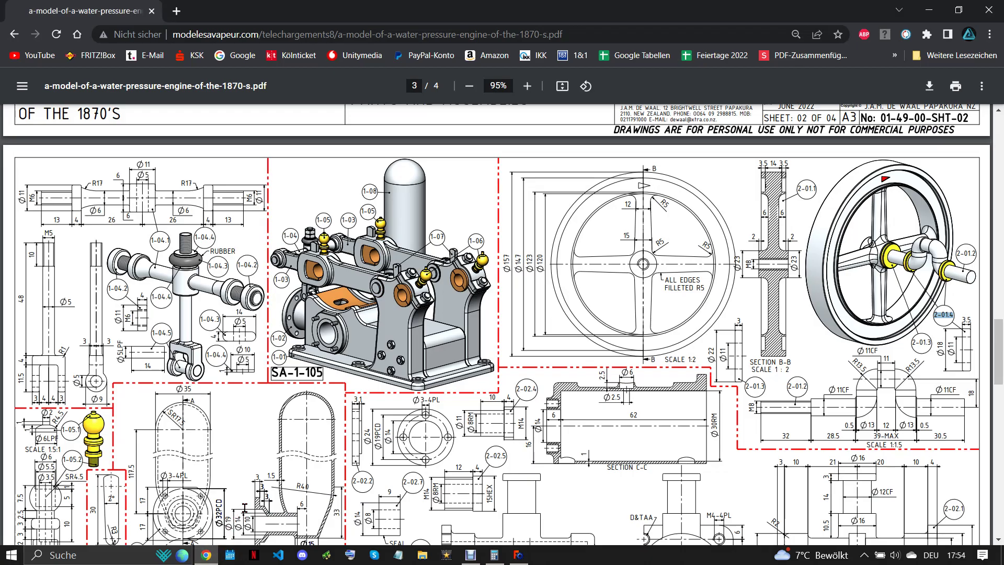
left_click(518, 555)
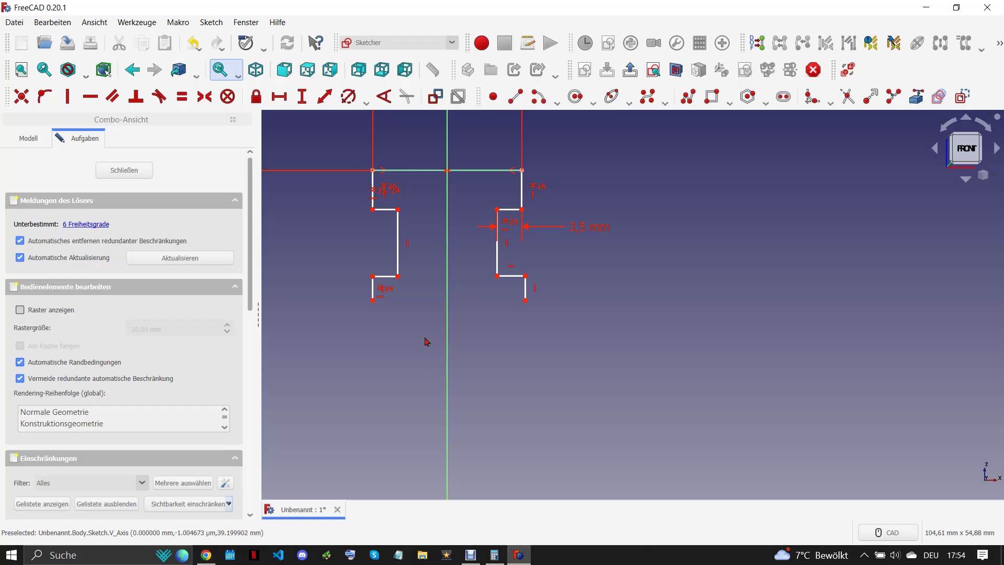
left_click(373, 209)
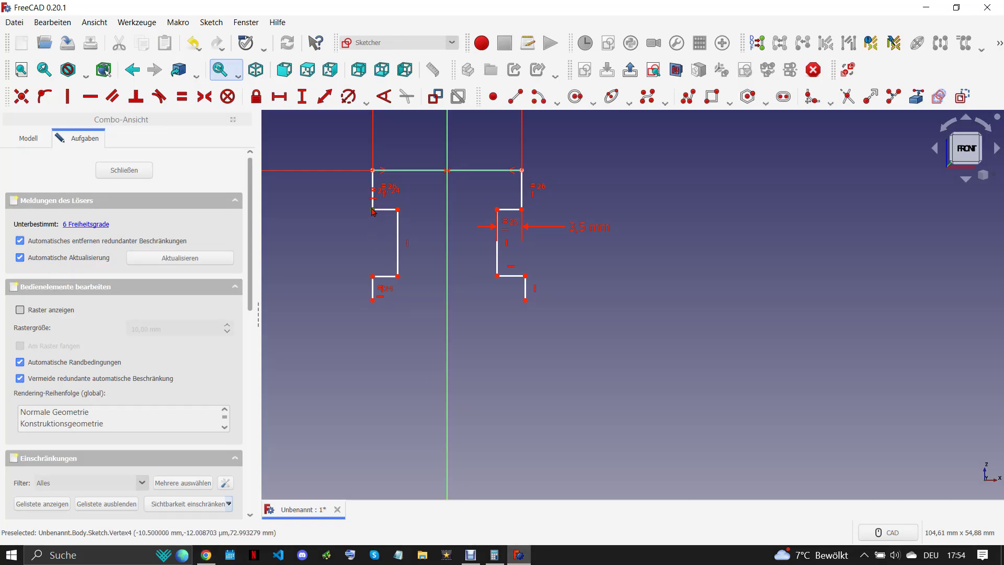
left_click(301, 97)
type("14")
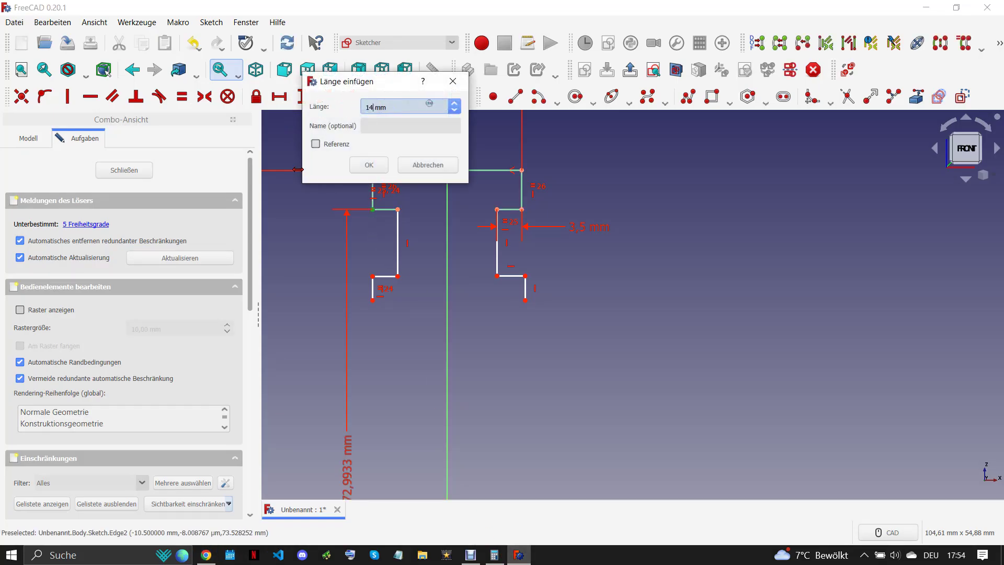
type("2")
left_click(364, 164)
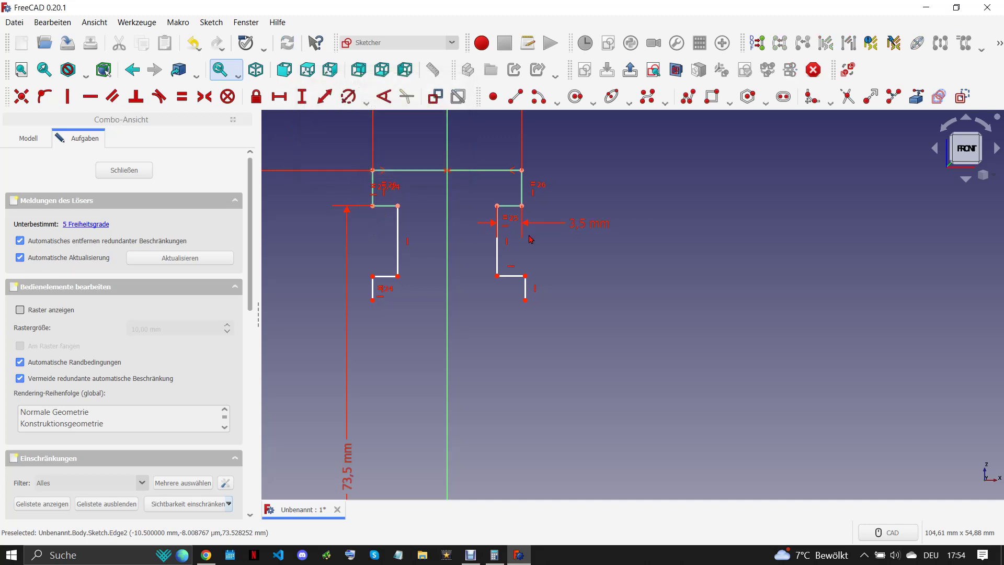
scroll(516, 334, "down", 2)
scroll(516, 334, "down", 1)
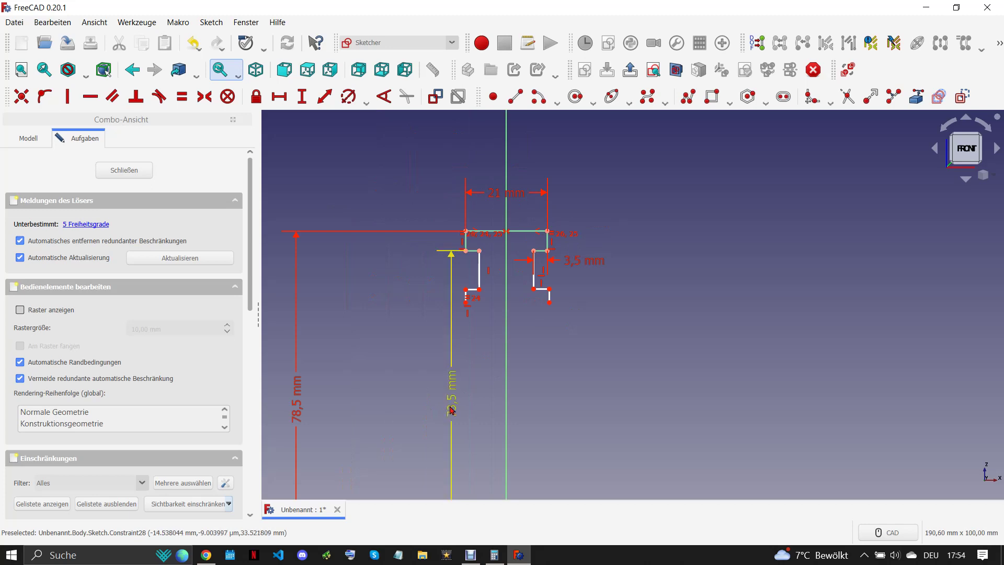
- Make the two inner vertical walls equal and the two short edges equal
scroll(501, 366, "up", 2)
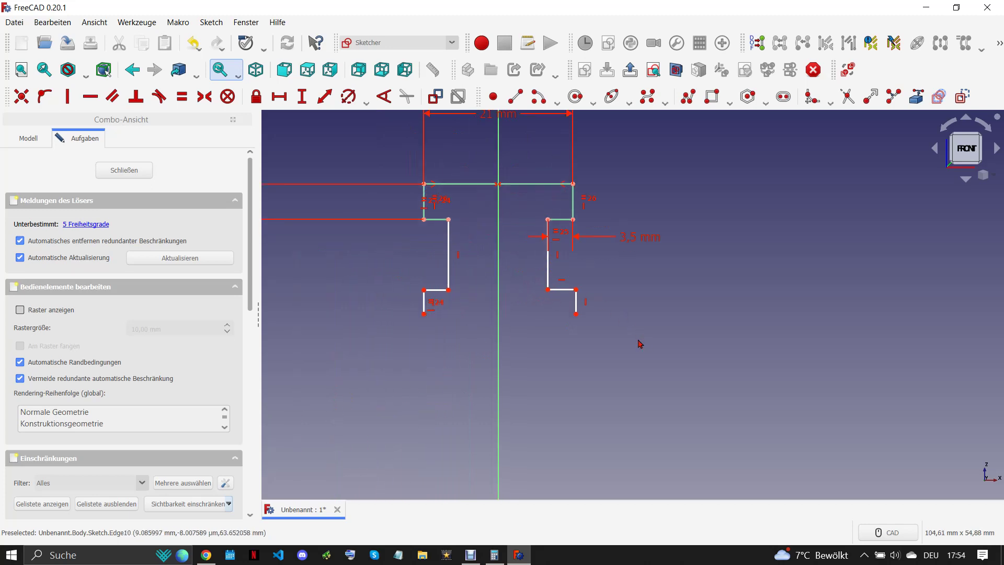
left_click_drag(571, 257, 395, 276)
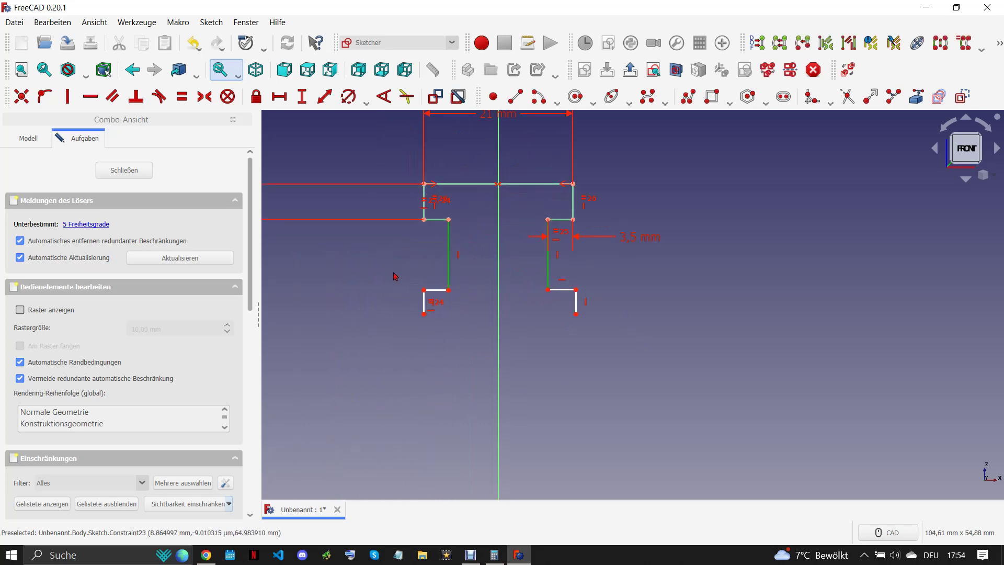
key("e")
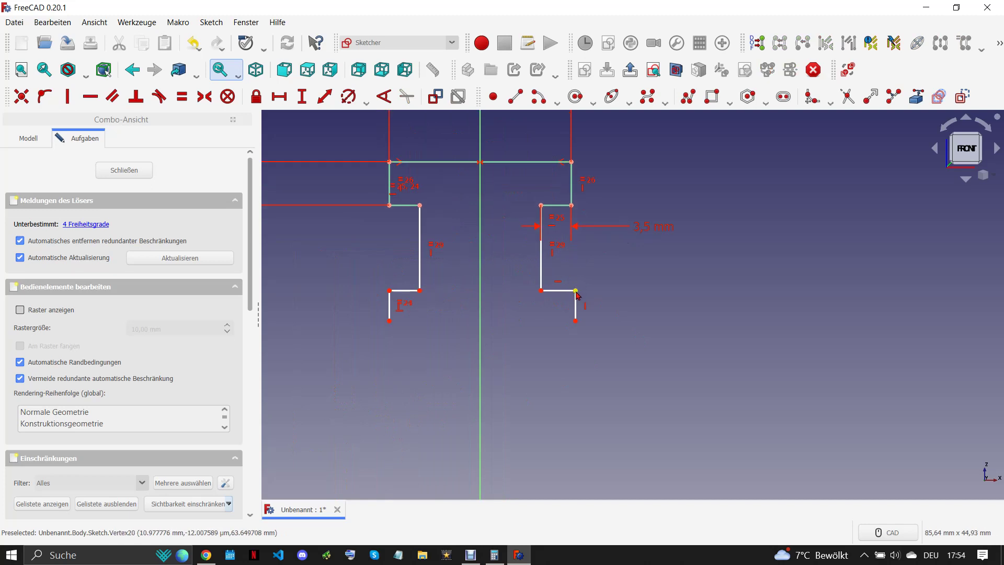
left_click_drag(575, 297, 569, 296)
left_click(555, 294)
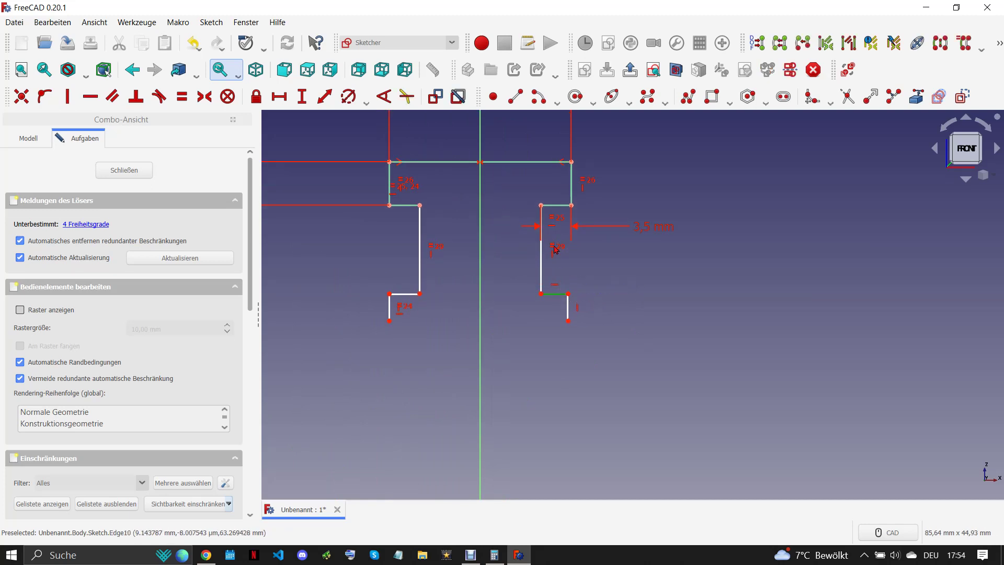
left_click(554, 212)
key("e")
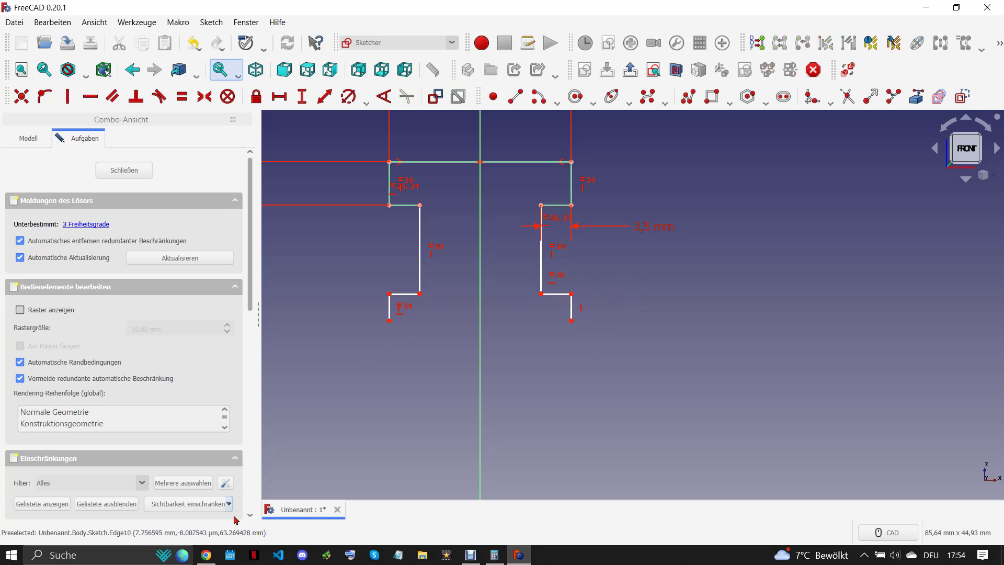
- Set the left lower step's corner at a height of 61,5 mm (123/2)
left_click(209, 558)
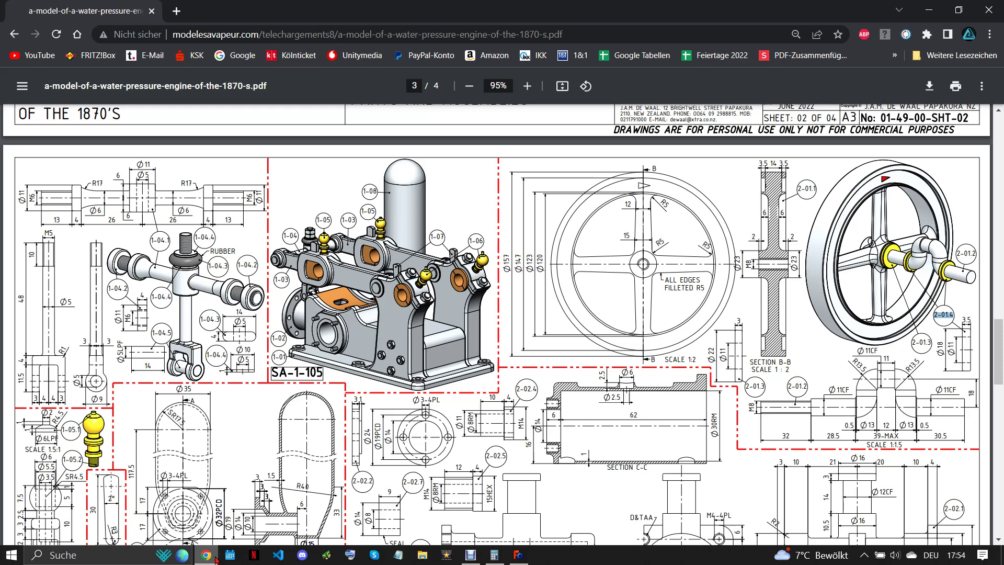
left_click(518, 555)
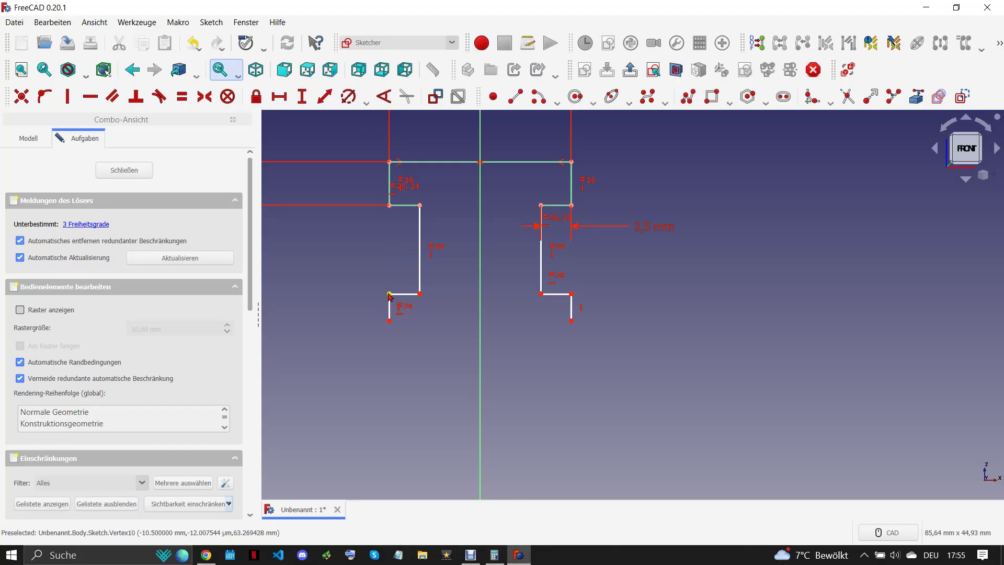
left_click(389, 294)
left_click(301, 96)
type("123/2 mm")
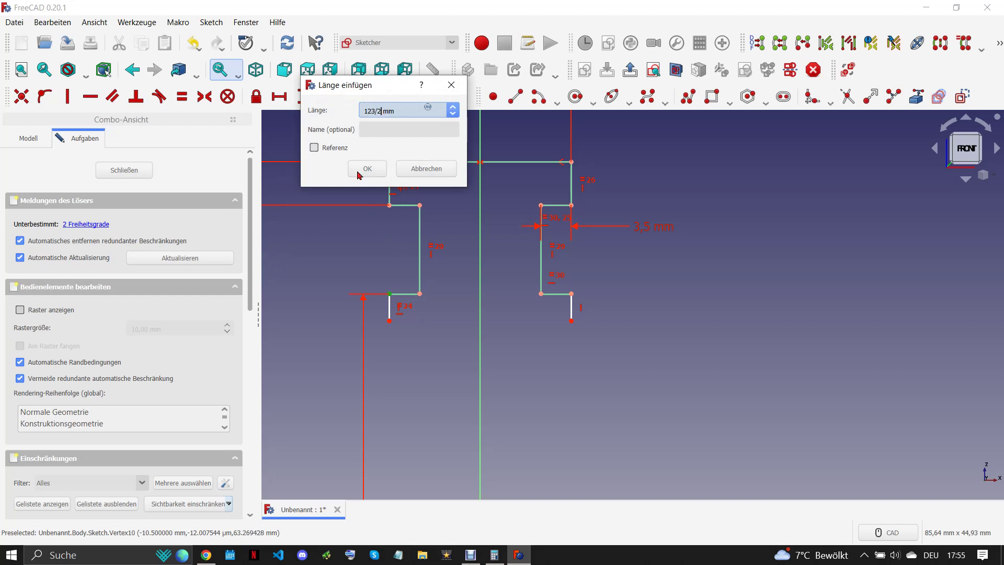
left_click(360, 171)
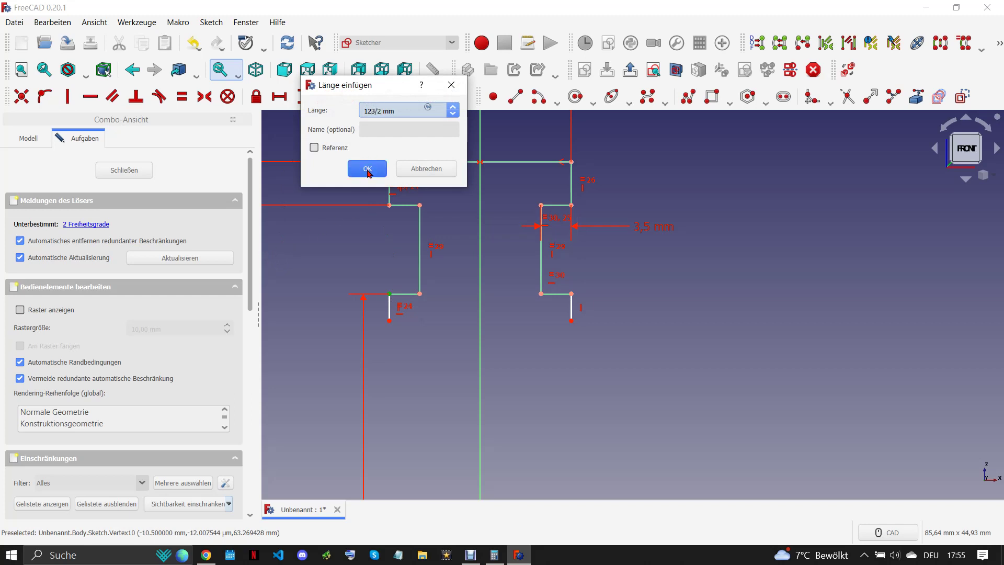
scroll(494, 361, "down", 2)
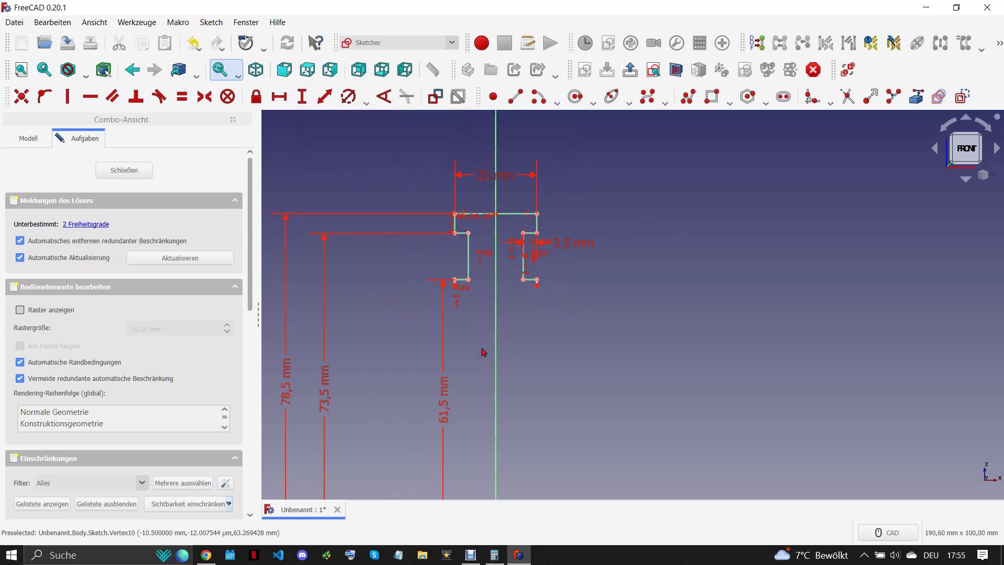
scroll(512, 421, "down", 1)
scroll(518, 431, "down", 1)
scroll(487, 314, "up", 2)
scroll(413, 251, "up", 1)
- Make both short vertical edges equal and begin a centre-point arc below the left lower step
left_click(378, 244)
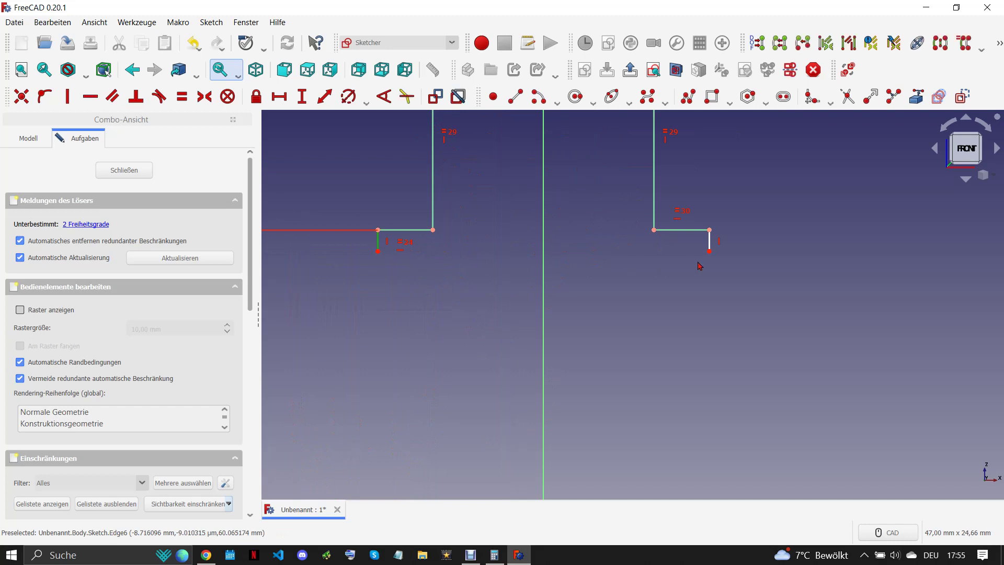
left_click(709, 243)
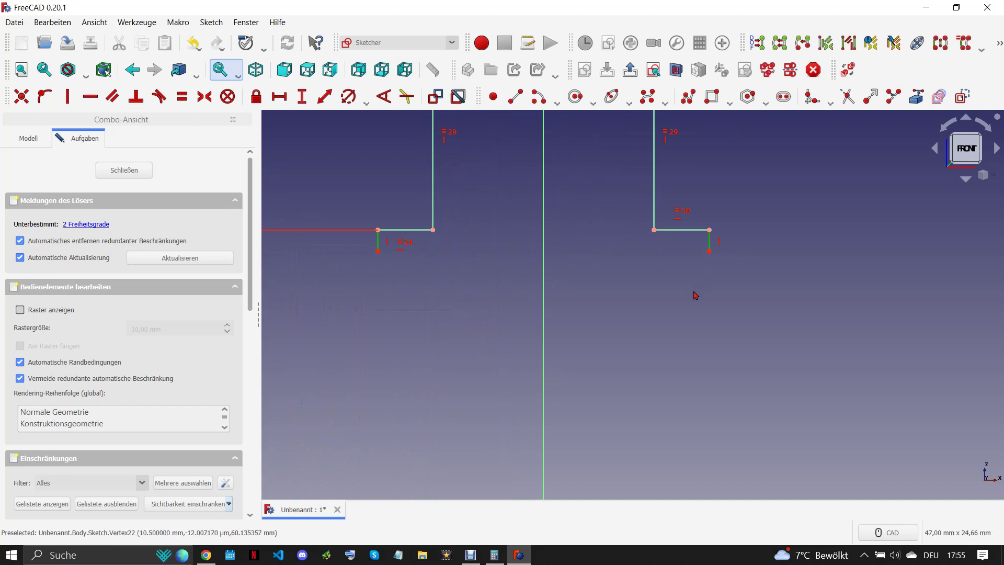
key("e")
left_click(539, 97)
scroll(379, 280, "up", 1)
left_click(380, 286)
left_click(379, 253)
- Finish the left arc, draw a matching right arc, and join it to its step
left_click(555, 310)
left_click(756, 287)
left_click(772, 248)
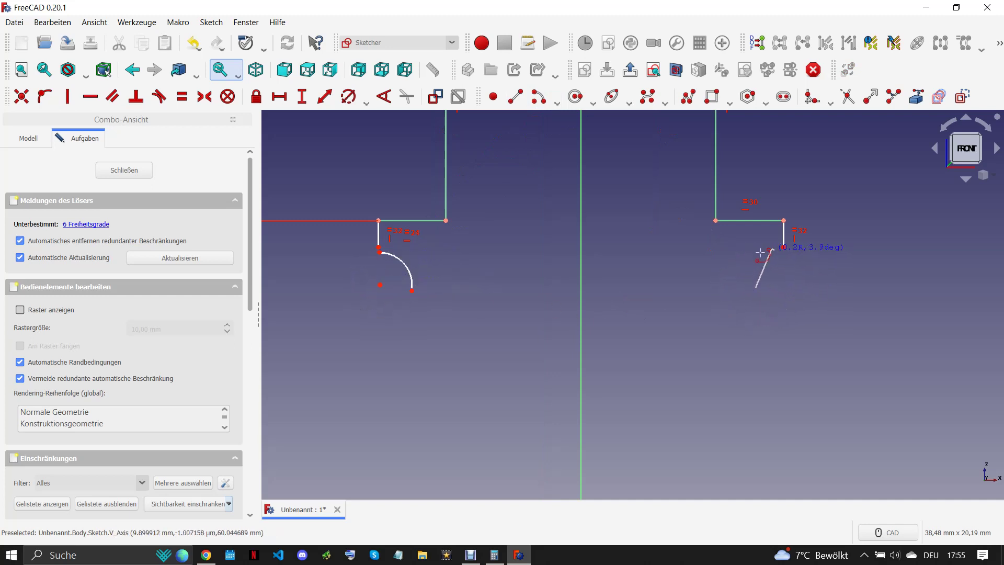
left_click(714, 299)
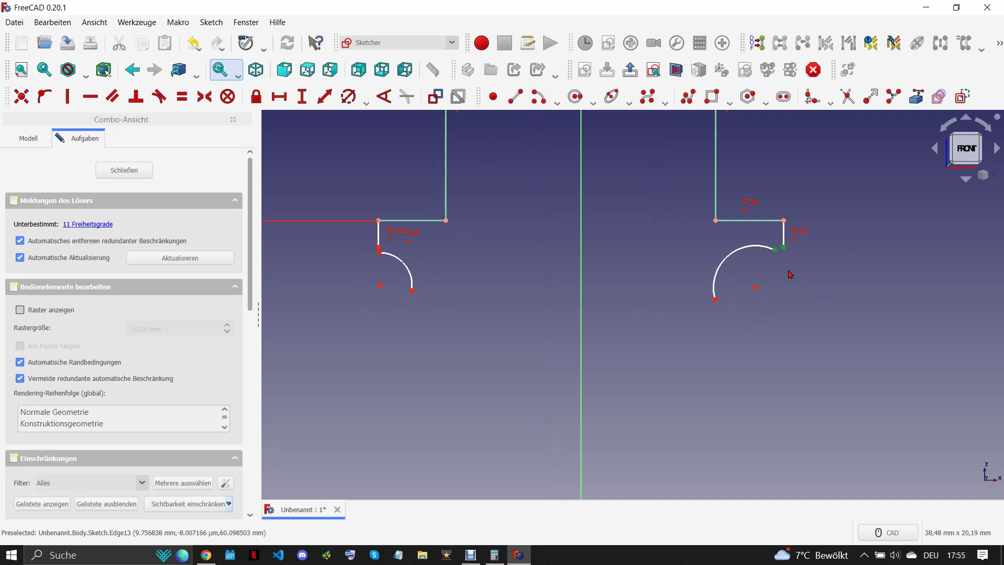
key("c")
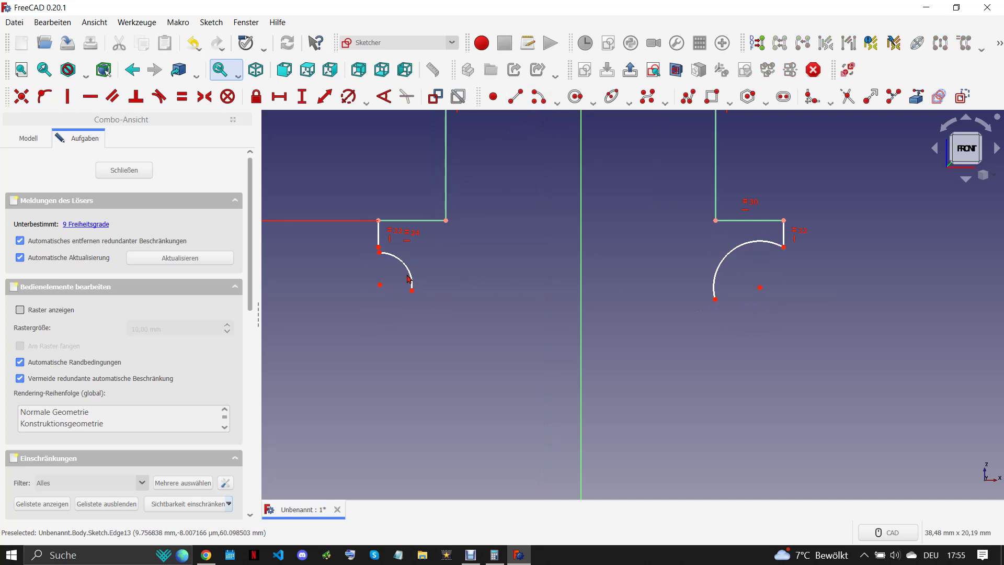
- Vertically align each arc's centre with its upper end point
left_click(379, 284)
left_click(378, 251)
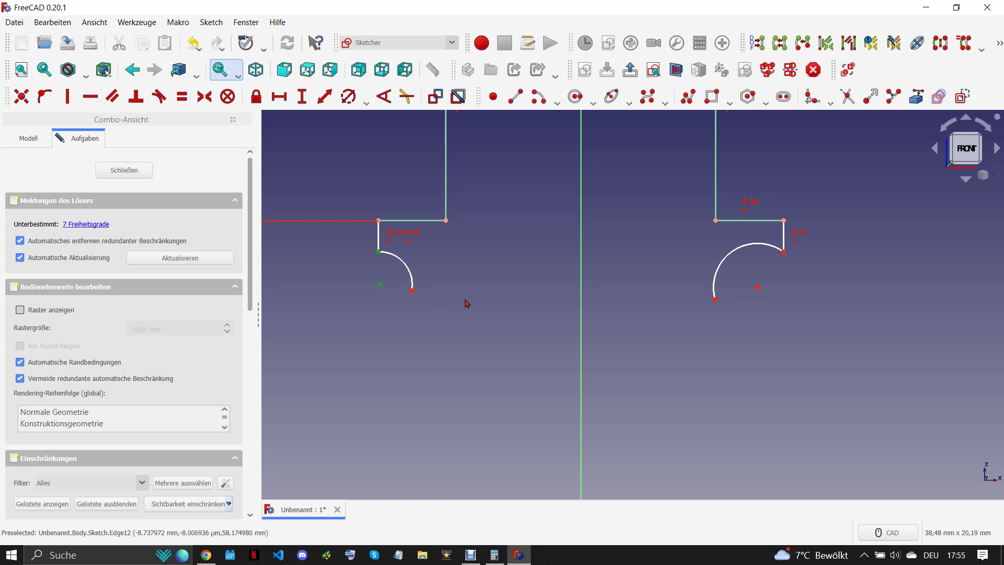
key("v")
left_click(758, 287)
left_click(783, 251)
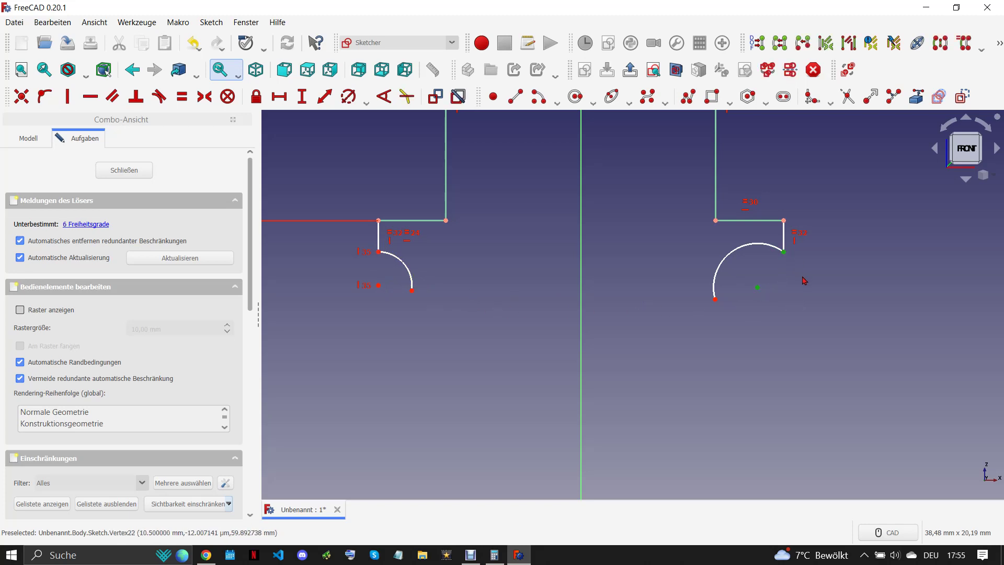
key("v")
- Give both arcs an equal 6 mm radius and drag their free ends into place
left_click(749, 265)
left_click(411, 275)
left_click(348, 97)
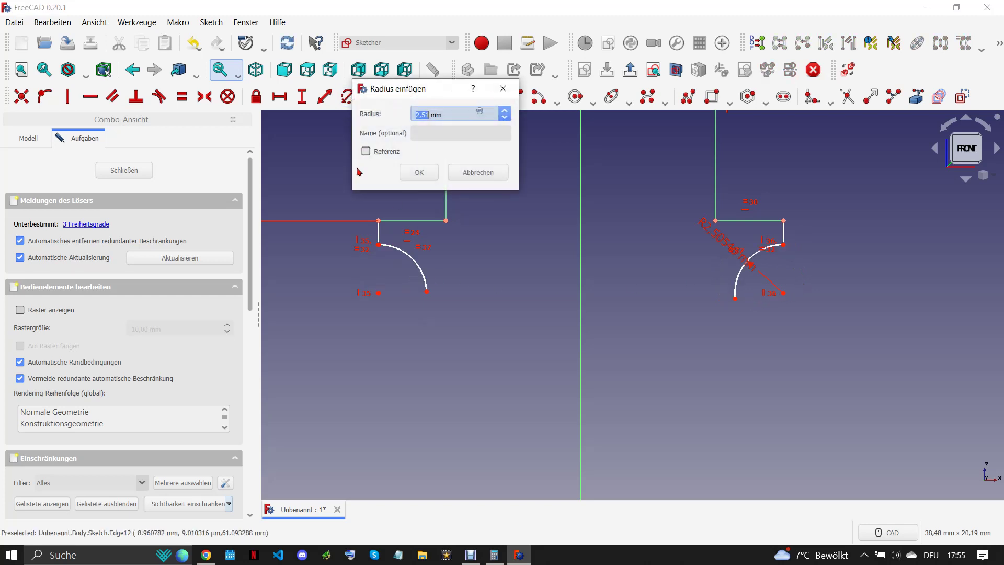
type("6")
left_click(418, 171)
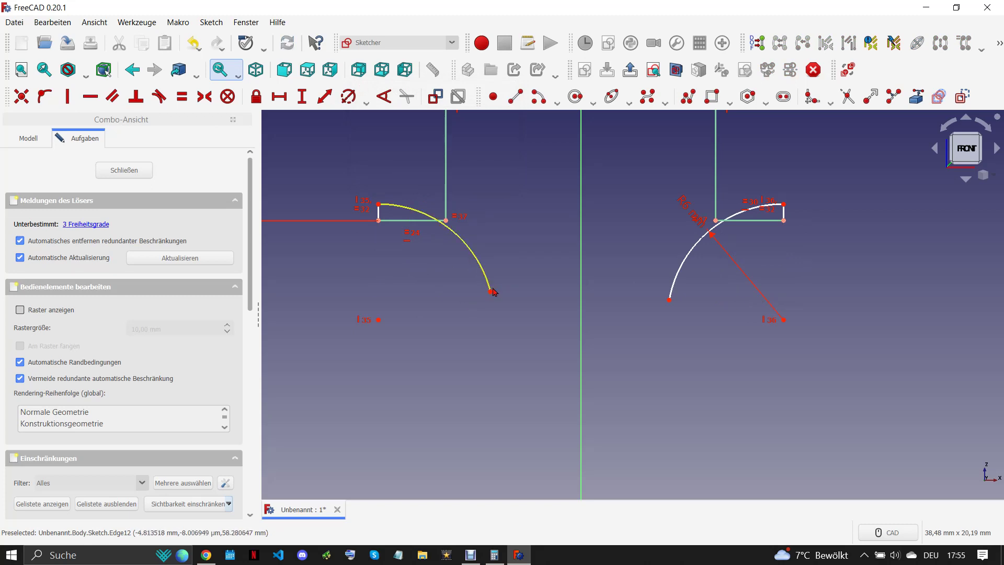
left_click_drag(491, 295, 493, 374)
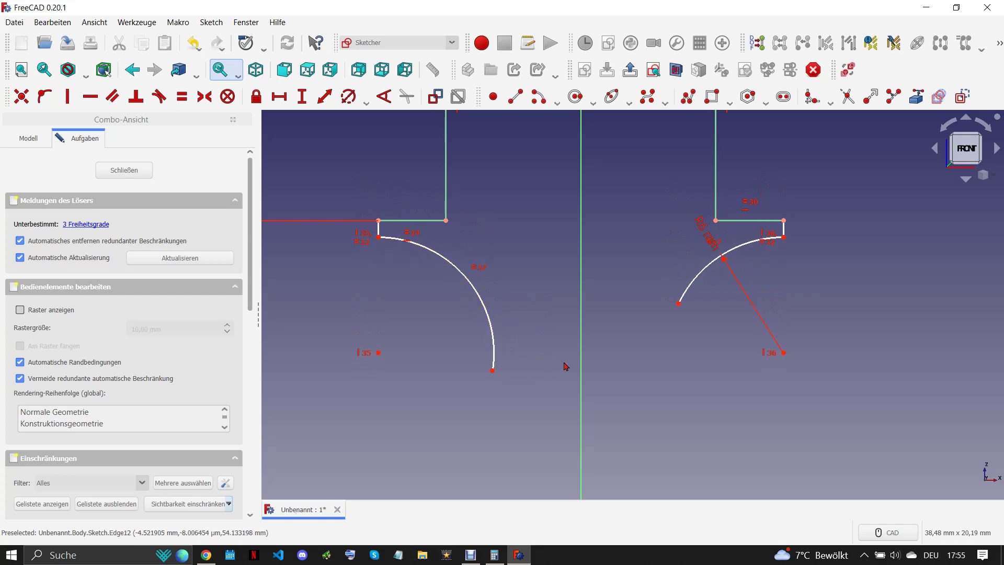
left_click_drag(679, 309, 674, 326)
- Check the reference drawing and start a vertical distance on the left arc's start
left_click(206, 554)
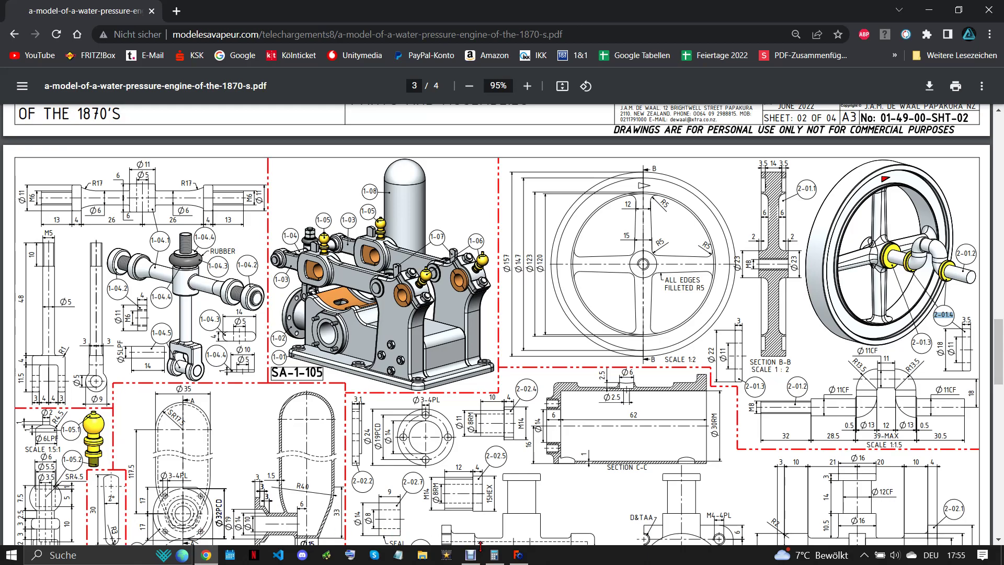
left_click(518, 555)
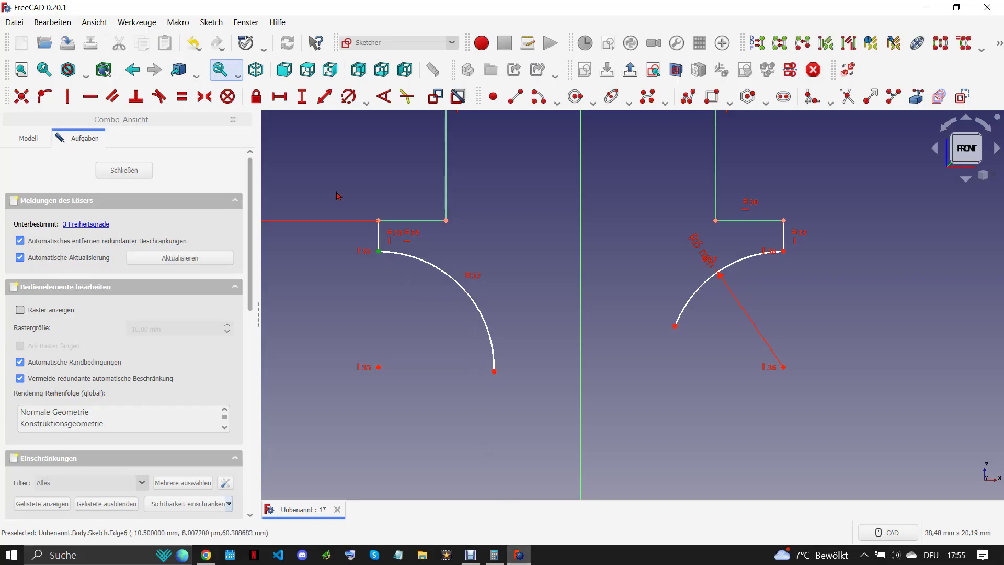
left_click(301, 96)
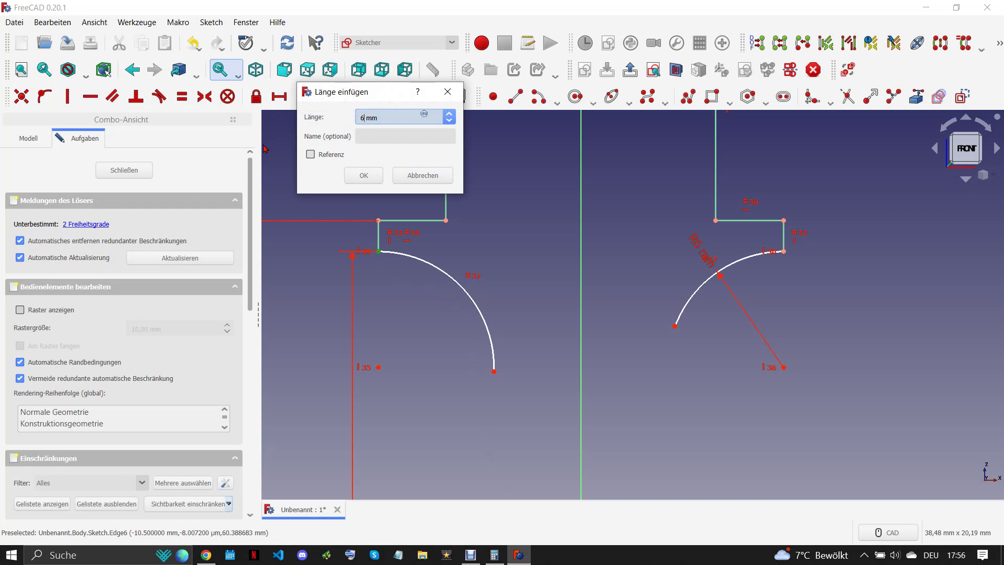
- Confirm the 60 mm height and draw a long vertical line down from the left arc
key("Return")
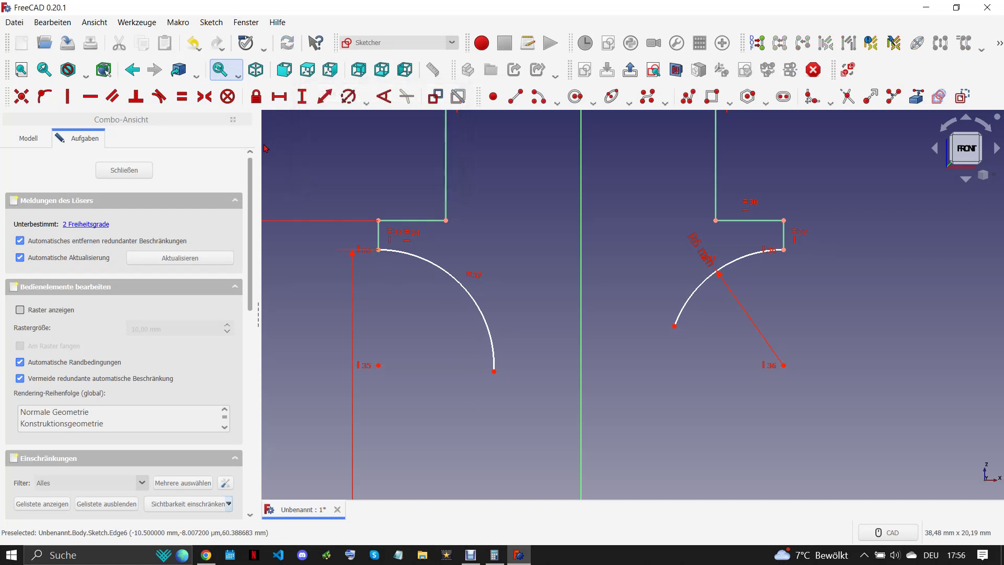
scroll(425, 196, "down", 2)
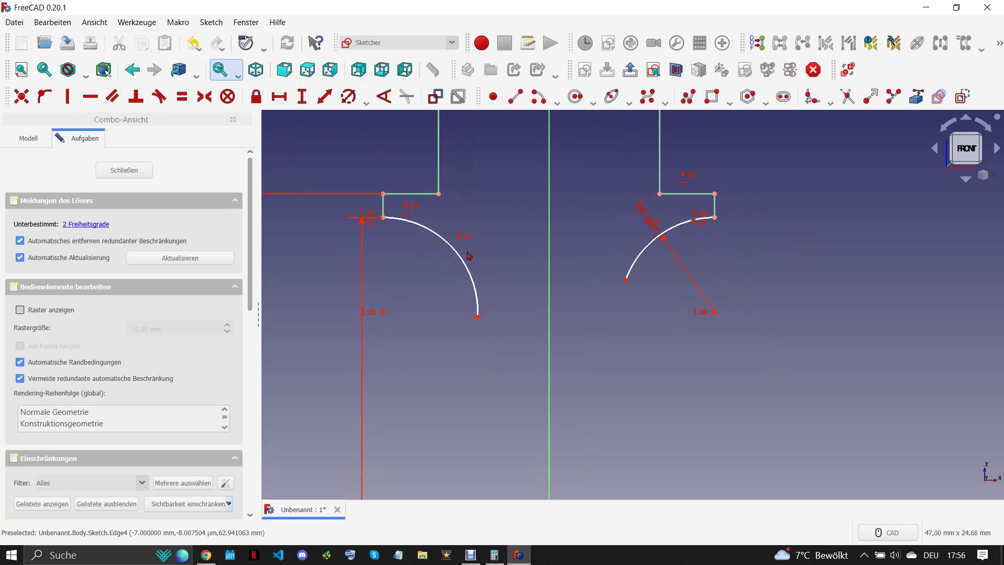
left_click(515, 96)
scroll(493, 306, "down", 3)
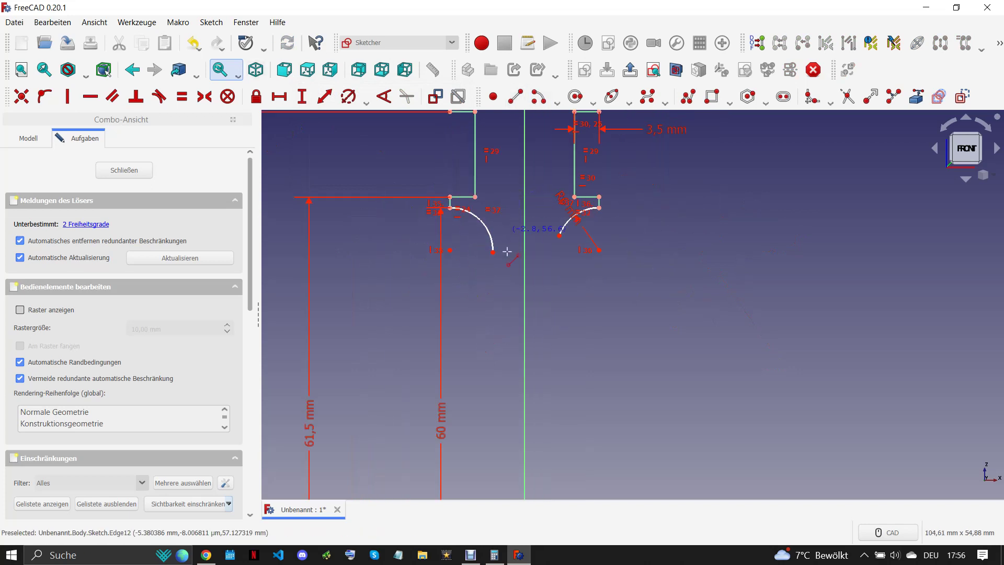
left_click(484, 236)
left_click(484, 457)
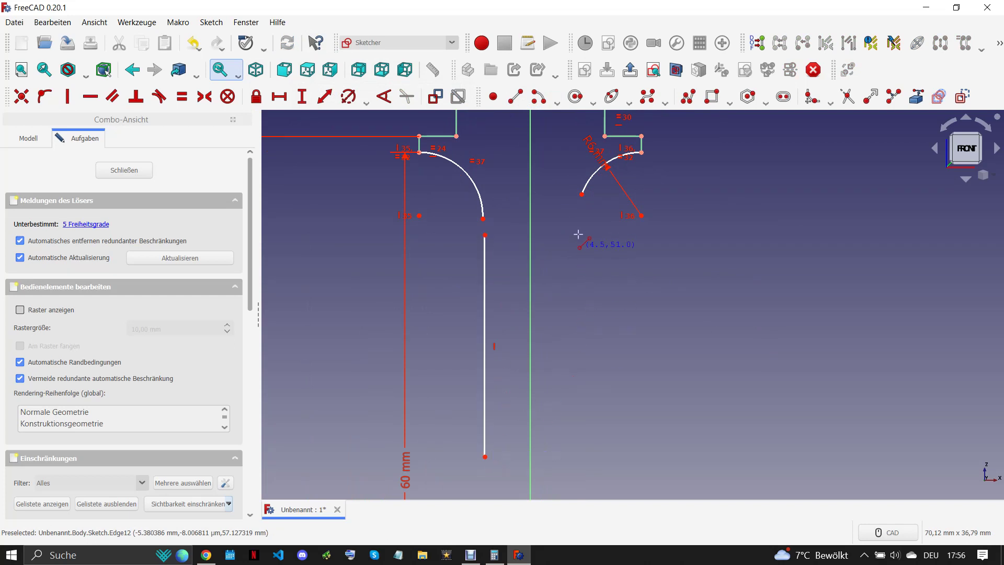
- Draw the right vertical line tangent to its arc, then check the reference drawing
left_click(579, 424)
right_click(559, 212)
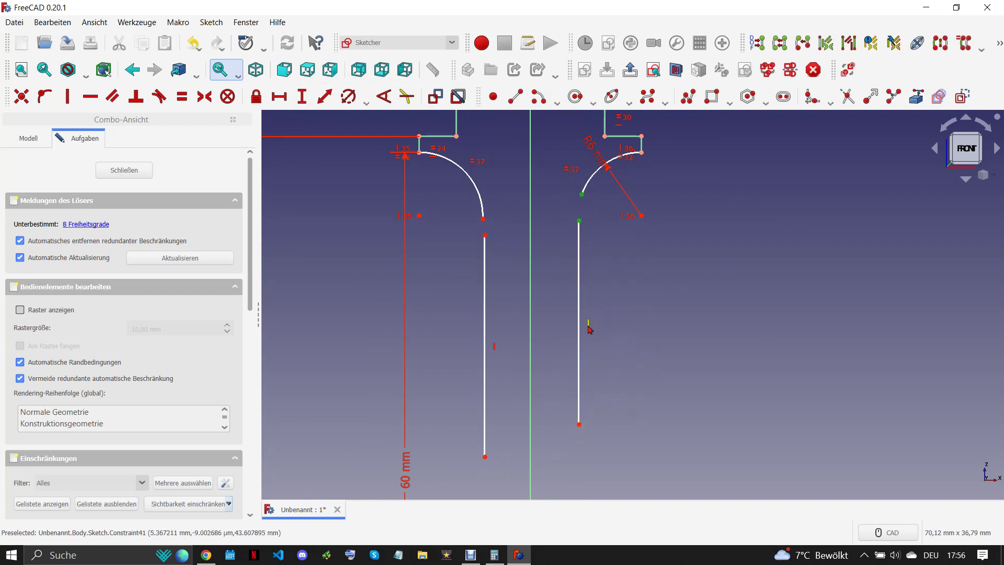
key("t")
key("t")
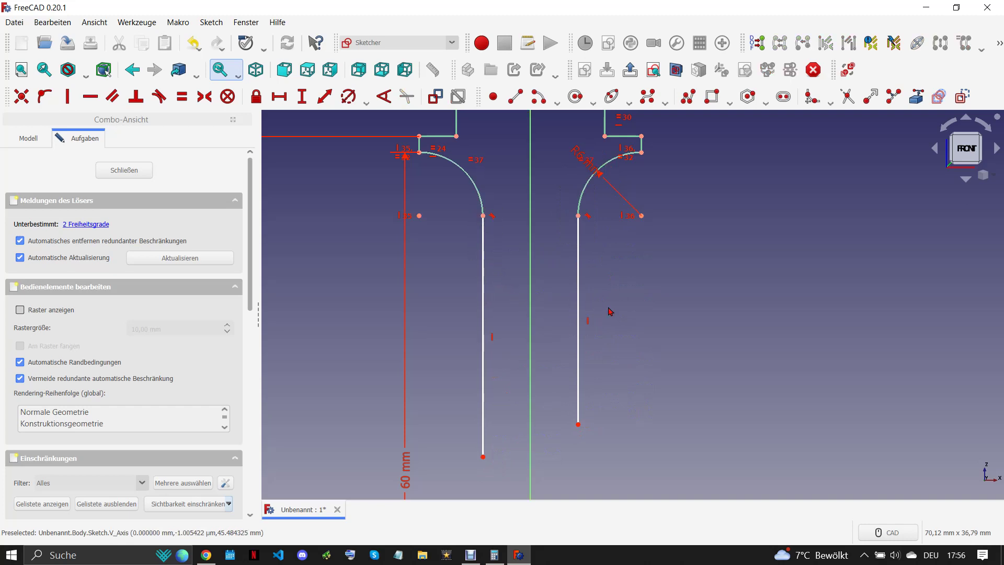
left_click(206, 555)
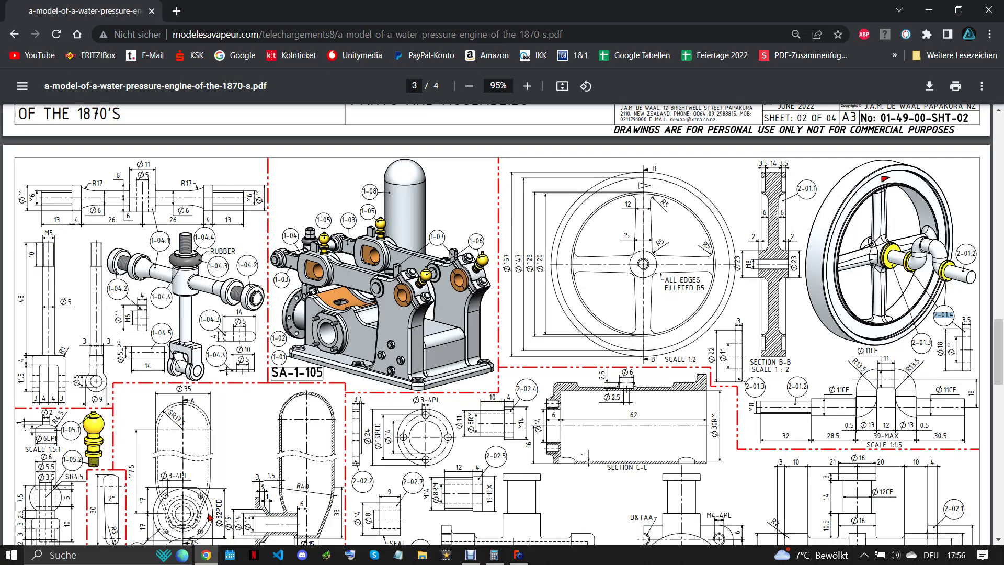
left_click(518, 554)
scroll(528, 407, "up", 3)
scroll(538, 374, "up", 3)
- Draw two centre arcs at the lower ends of the left and right vertical lines
left_click(538, 96)
left_click(461, 274)
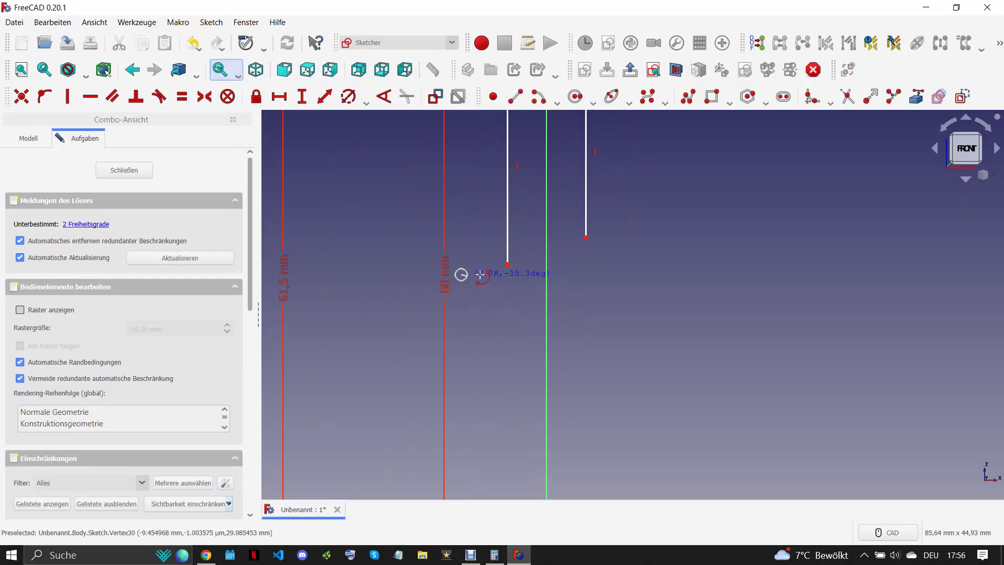
left_click(506, 277)
left_click(483, 313)
left_click(631, 275)
left_click(590, 271)
left_click(607, 310)
- Make both lower arcs tangent to their vertical lines and equal in radius
left_click_drag(569, 220, 635, 307)
key("t")
left_click_drag(494, 243, 513, 280)
key("t")
scroll(515, 309, "down", 1)
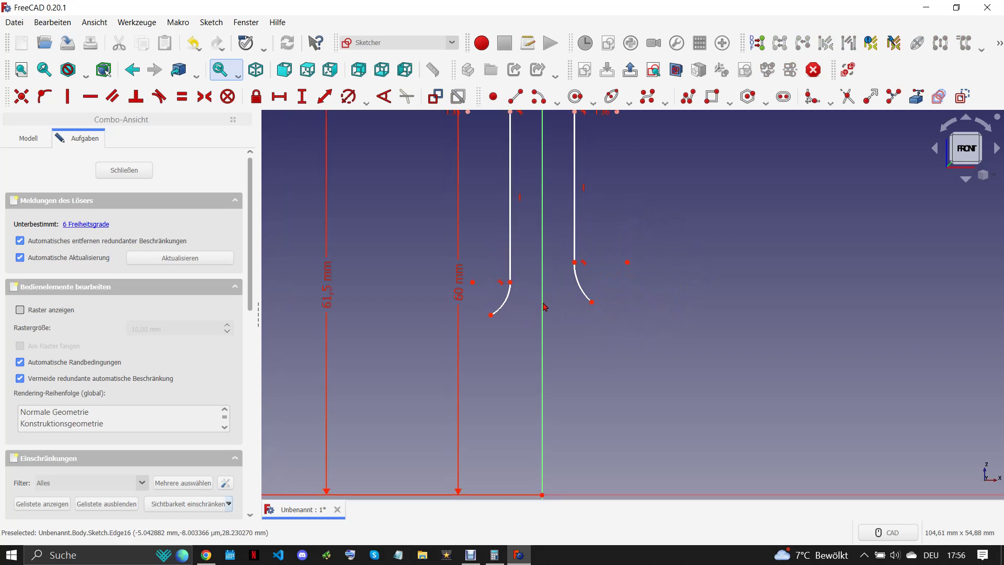
left_click(579, 282)
scroll(512, 300, "down", 2)
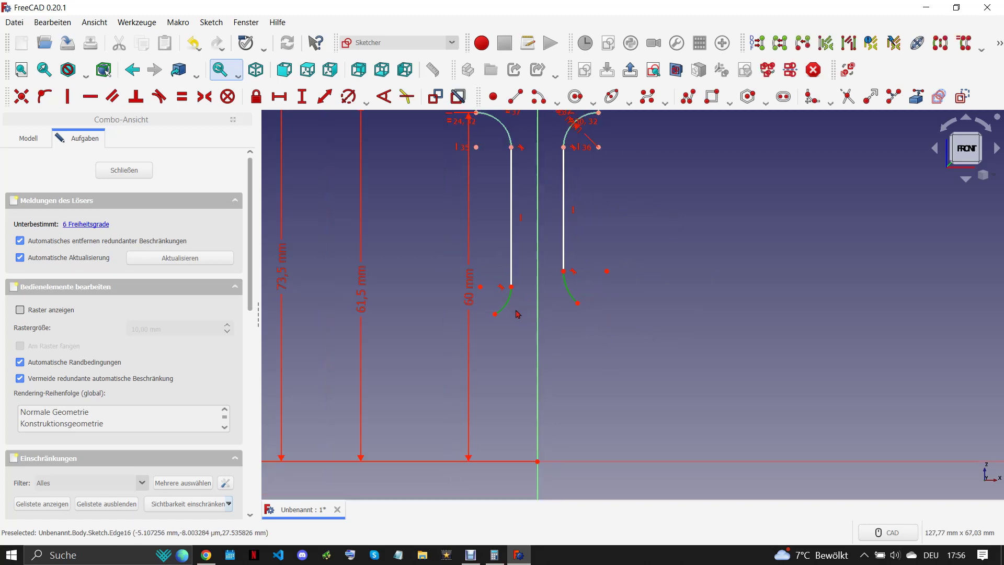
scroll(508, 236, "down", 2)
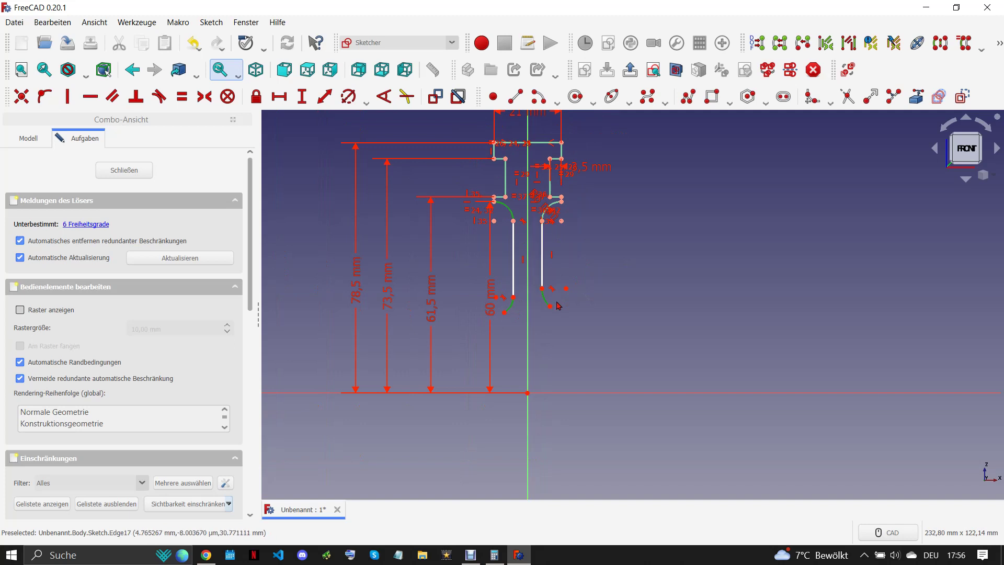
key("e")
scroll(517, 325, "up", 5)
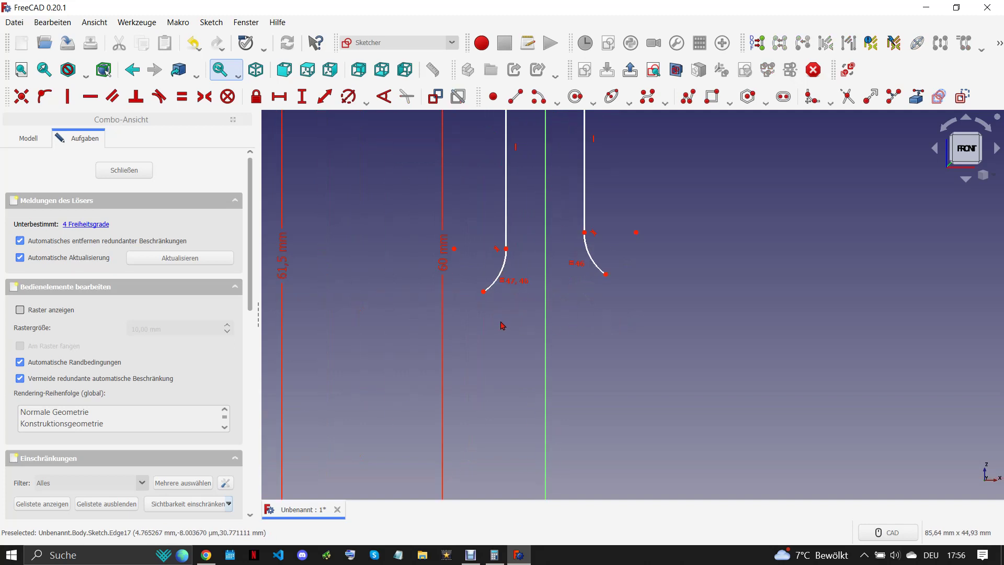
- Draw a short horizontal line outward from each arc's end
left_click(515, 96)
left_click(465, 295)
left_click(388, 294)
left_click(623, 291)
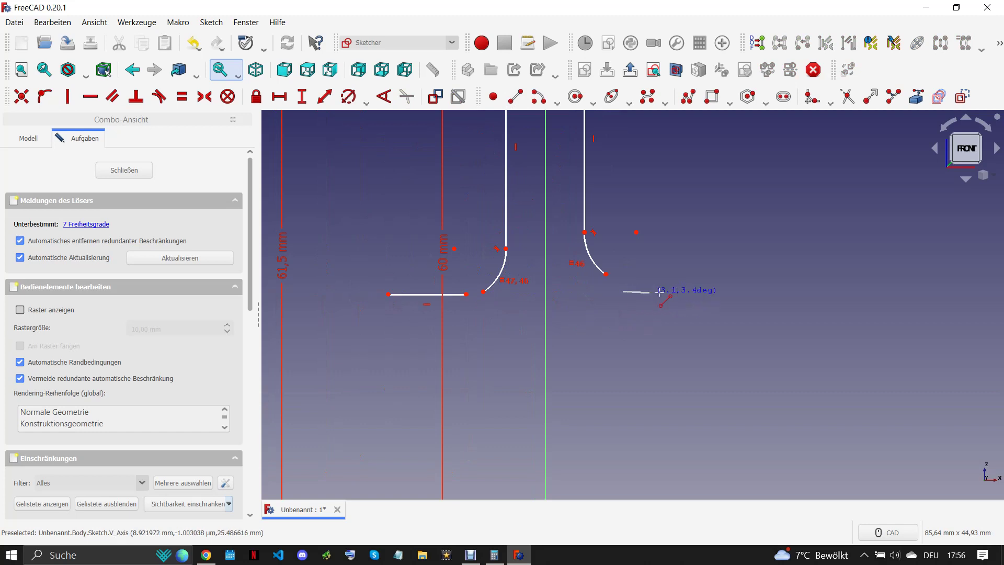
left_click(687, 291)
right_click(679, 300)
- Make the horizontal lines tangent to their arcs and the two vertical lines equal length
left_click_drag(633, 308, 638, 313)
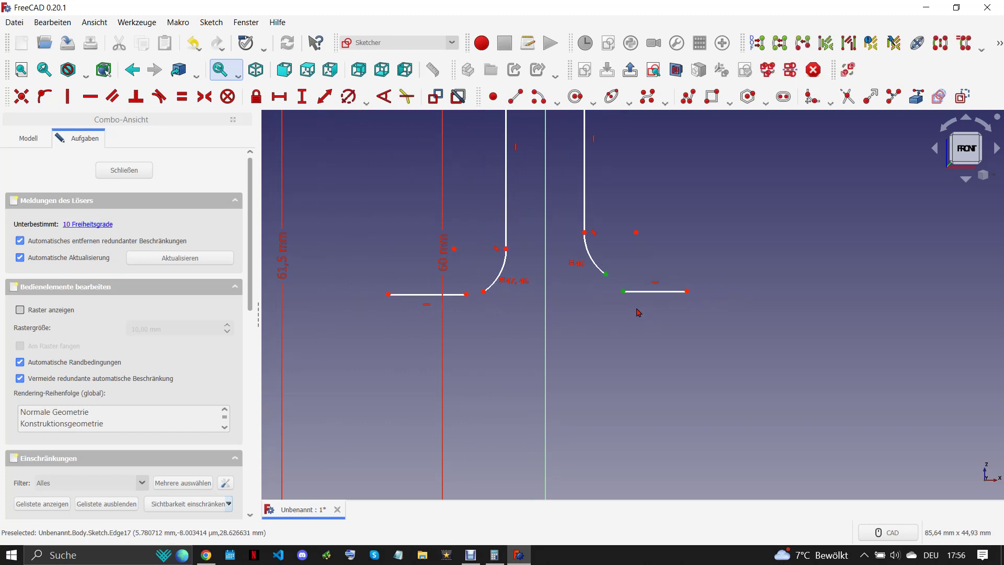
key("t")
left_click_drag(456, 268, 496, 313)
key("t")
scroll(497, 338, "down", 2)
left_click_drag(575, 228, 455, 235)
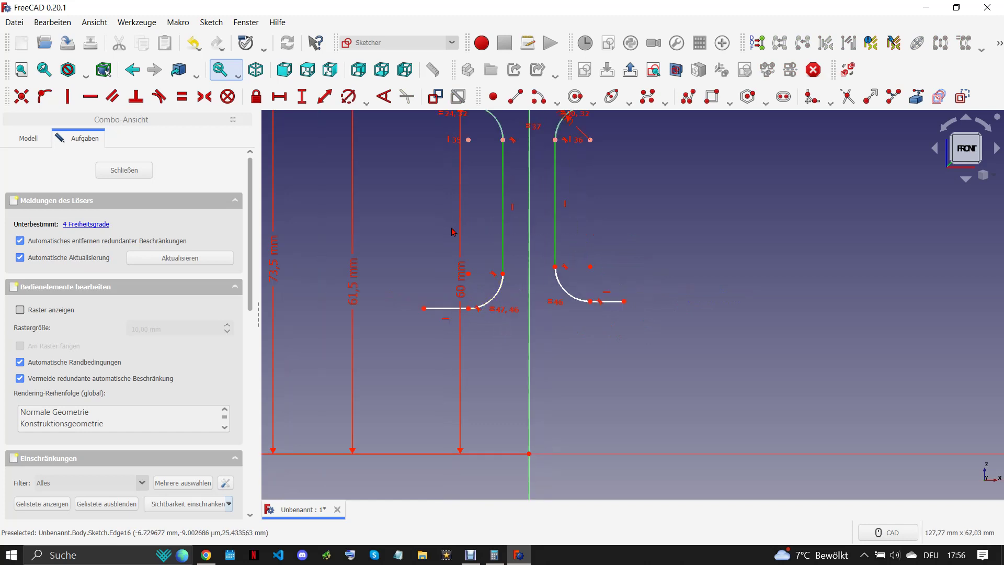
key("e")
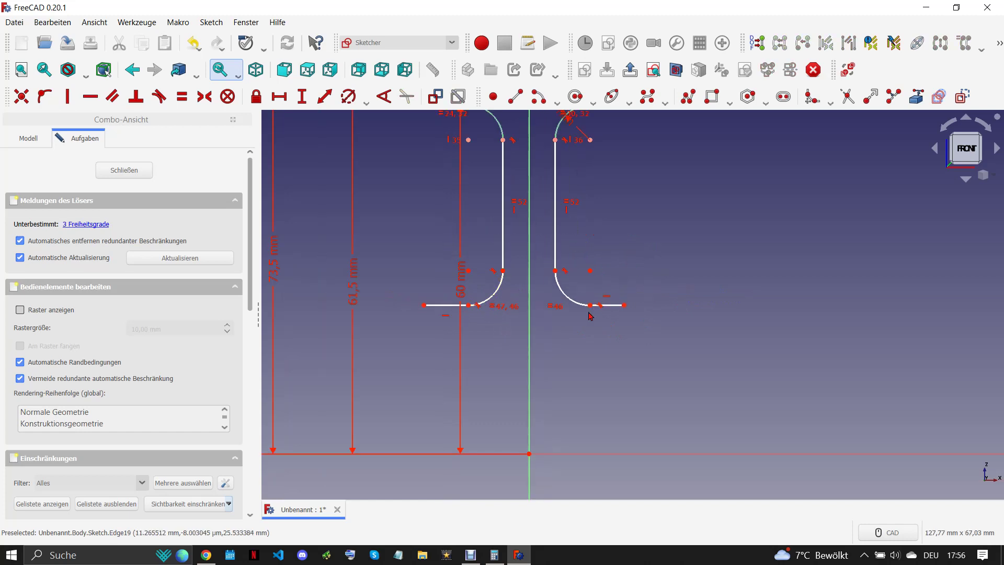
left_click(617, 305)
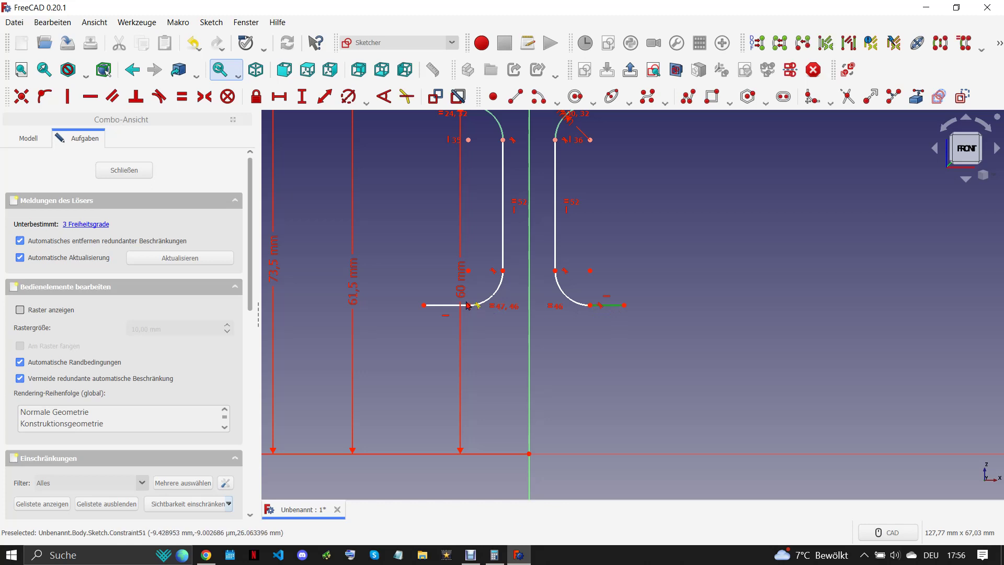
- Dimension the left bottom horizontal line to 2 mm long
left_click(459, 311)
left_click(278, 96)
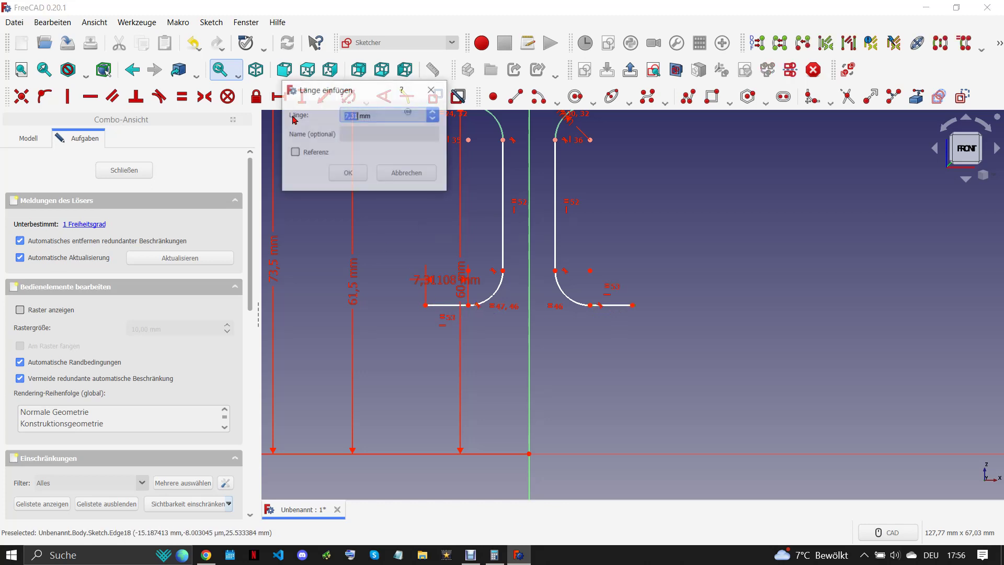
type("1")
left_click(348, 173)
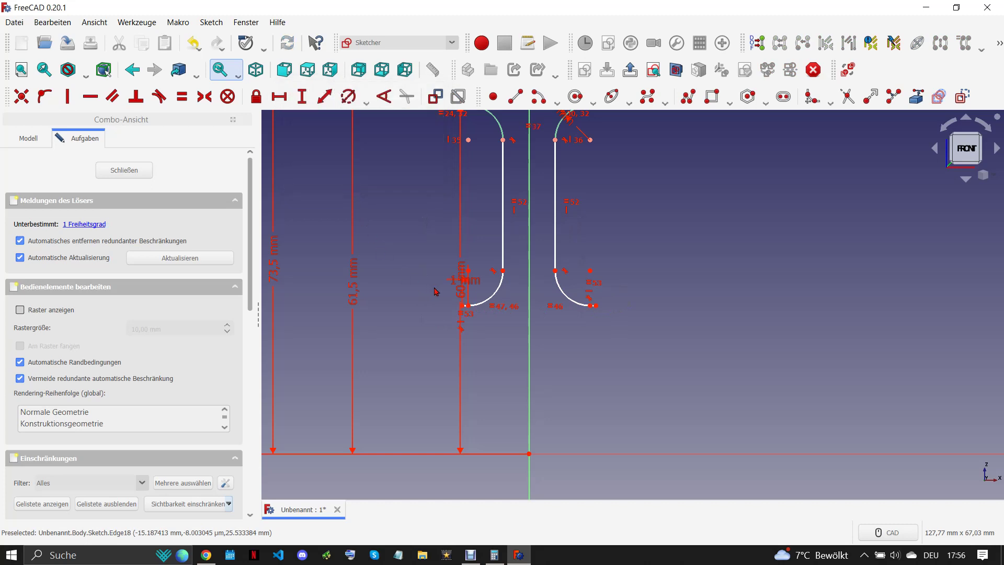
double_click(456, 282)
type("3")
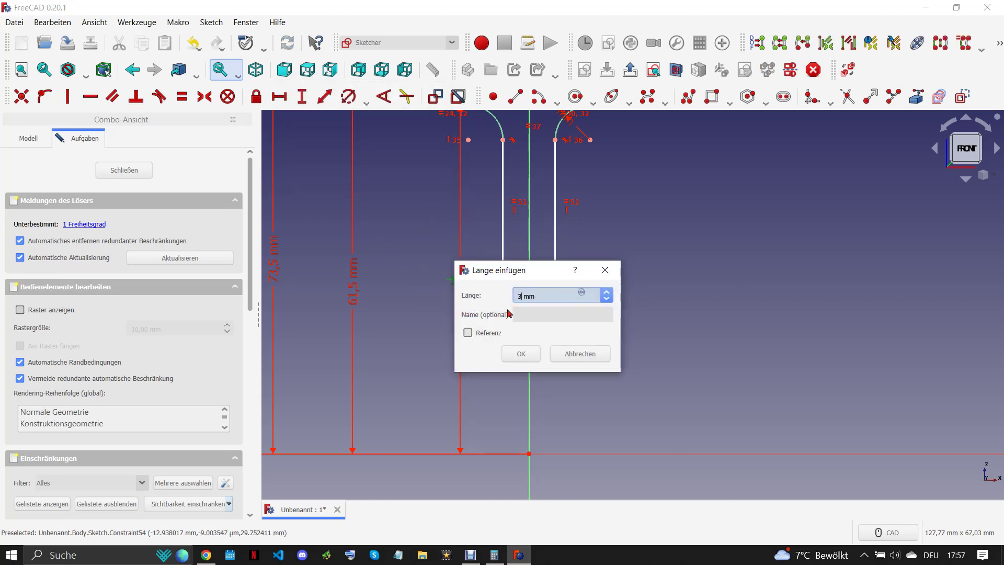
left_click(521, 354)
- Move the 2 mm and 60 mm labels aside and drag the lower profile further down
left_click_drag(453, 283, 397, 257)
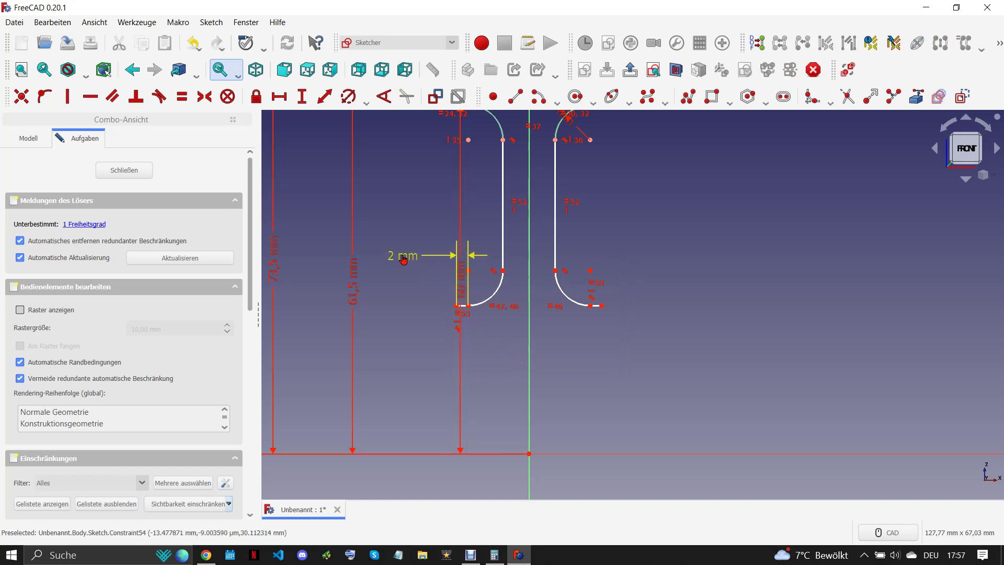
left_click_drag(463, 298, 351, 290)
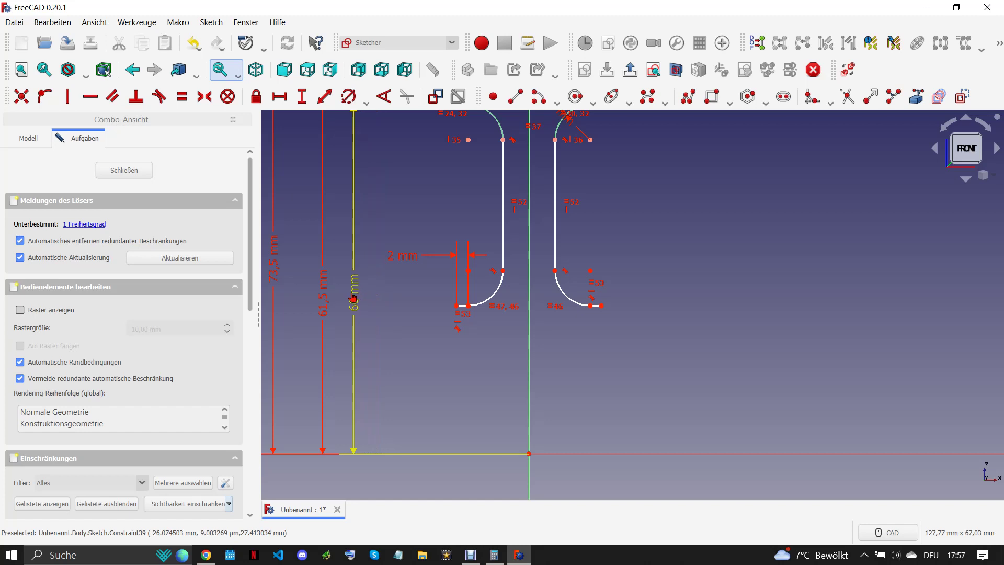
scroll(353, 293, "down", 2)
scroll(497, 351, "up", 2)
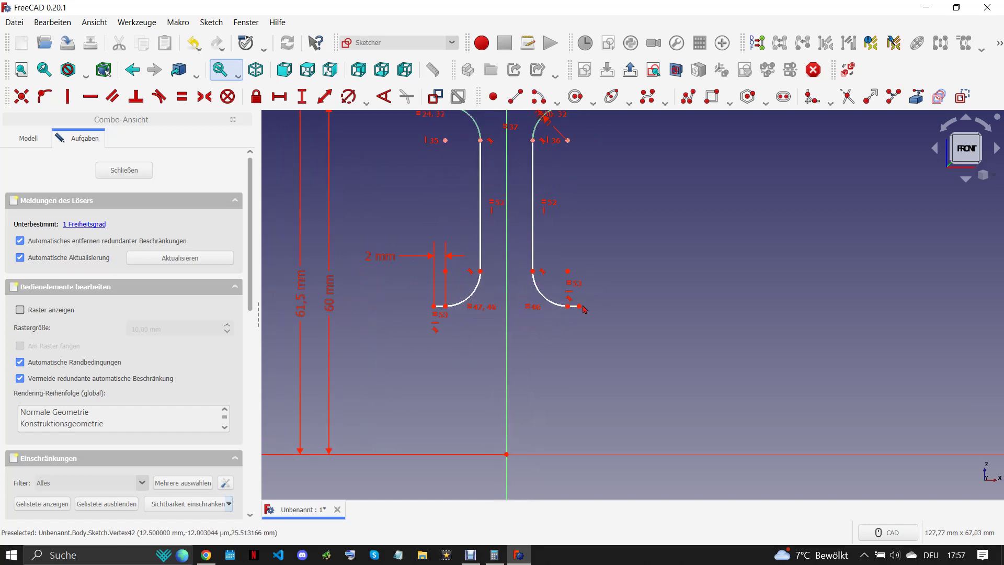
left_click_drag(579, 309, 579, 403)
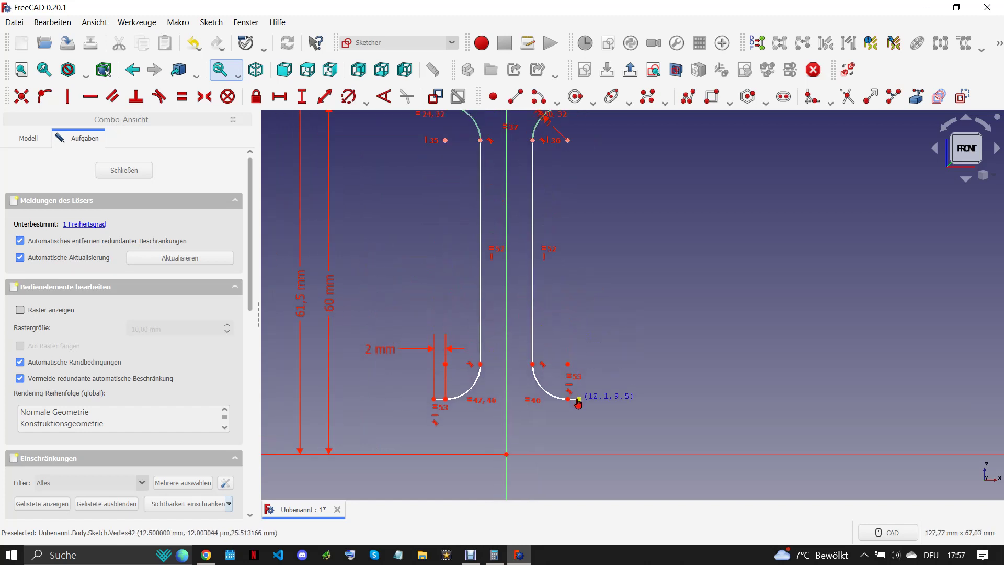
scroll(575, 424, "up", 3)
left_click(206, 554)
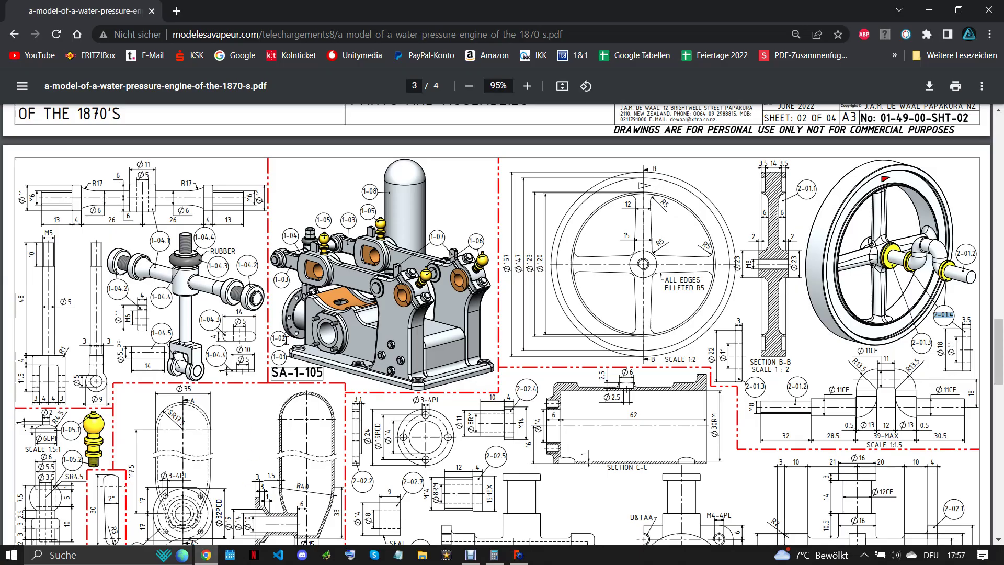
left_click(518, 555)
left_click(306, 380)
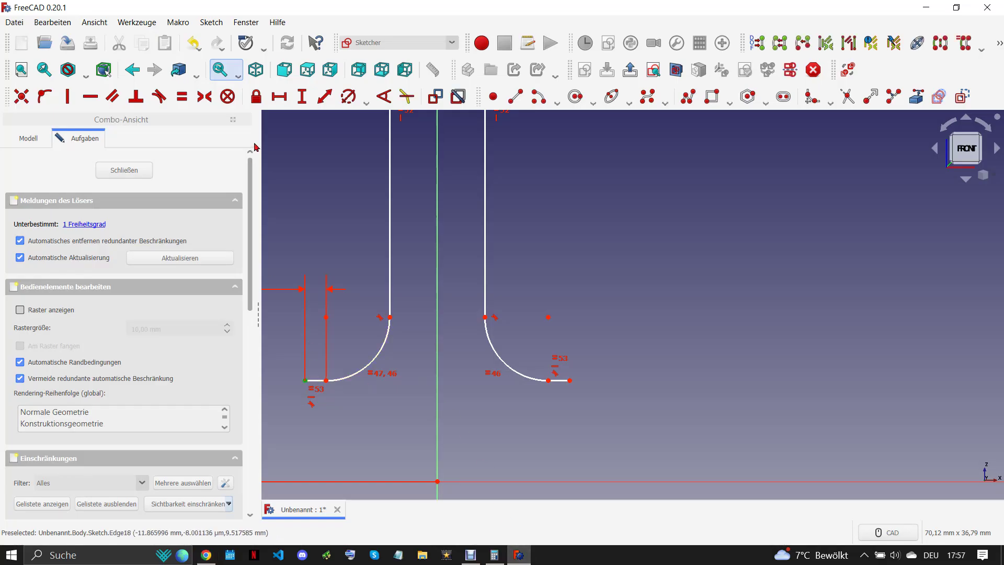
- Set the line end 11,5 mm above the axis, then draw a three-line closing outline with a vertical right edge
left_click(302, 96)
type("23/2 mm")
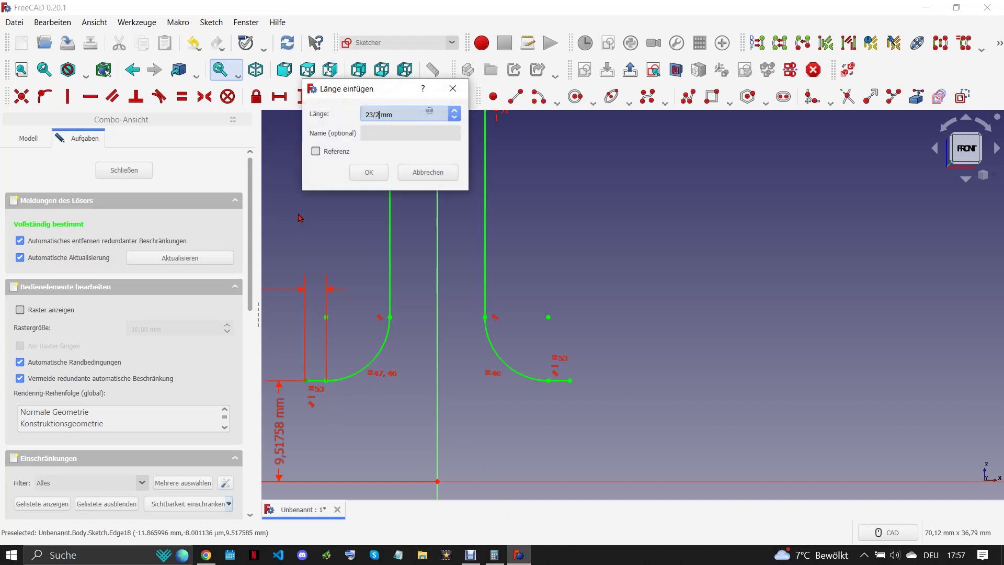
left_click(368, 171)
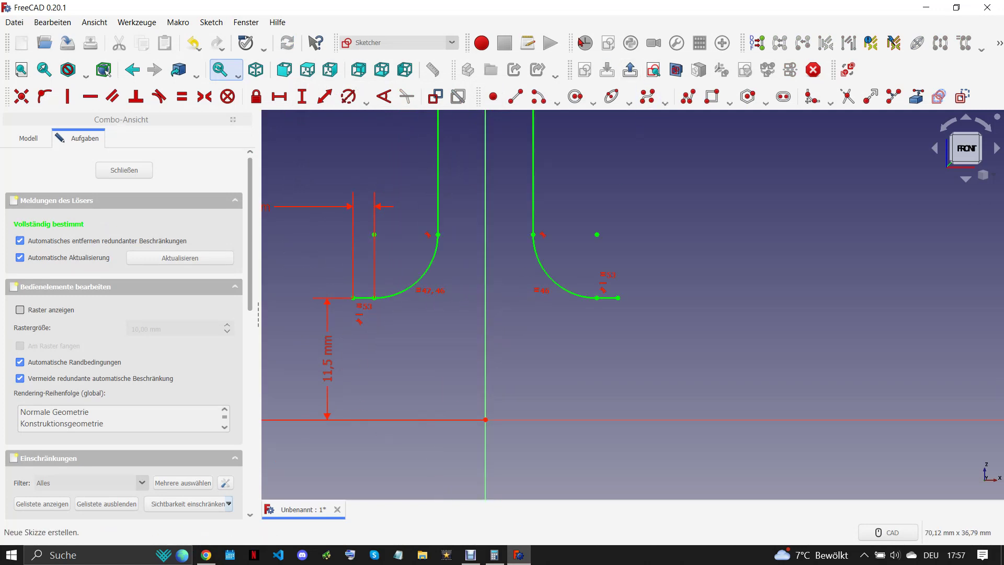
key("g")
key("m")
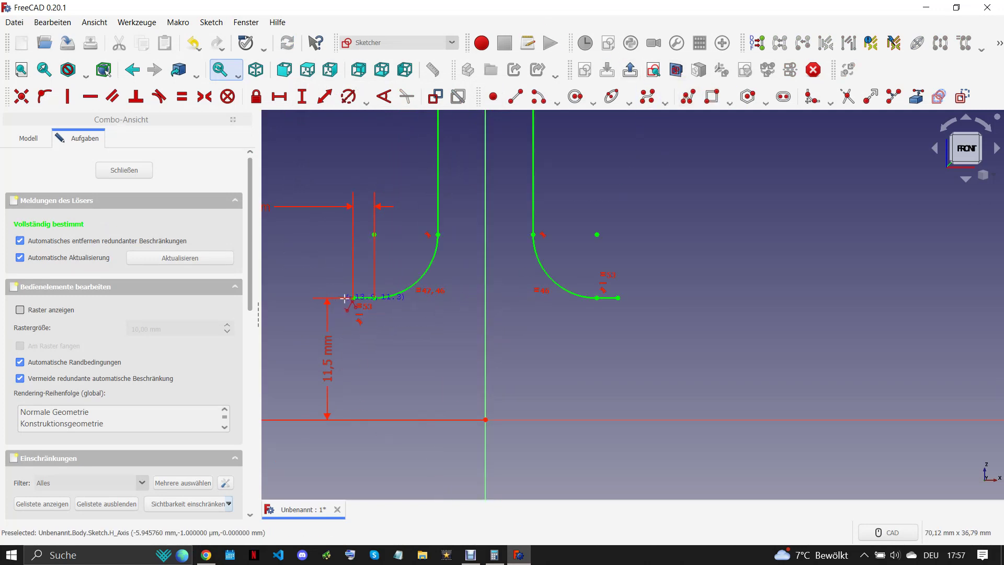
left_click(353, 297)
left_click(353, 342)
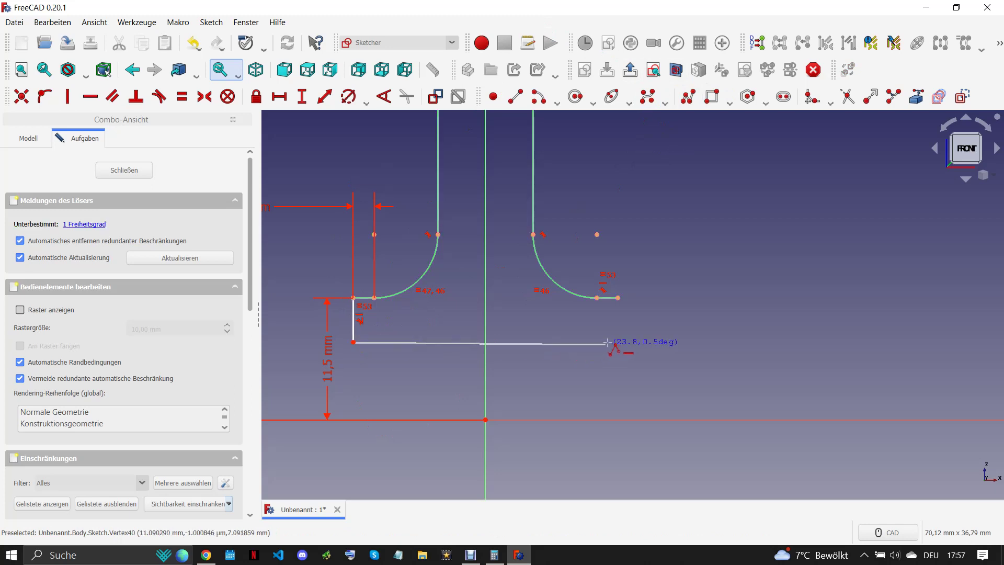
left_click(623, 342)
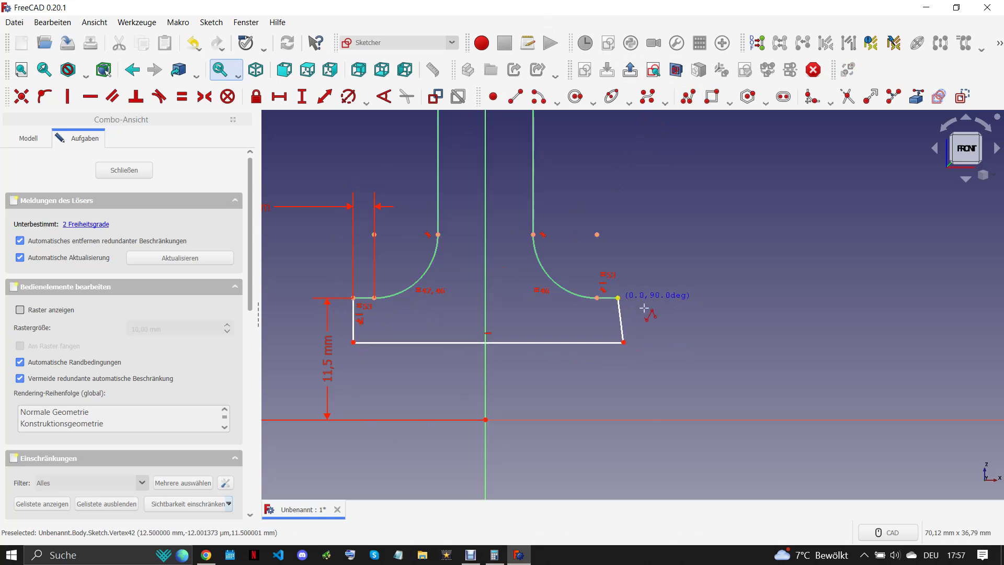
left_click(641, 316)
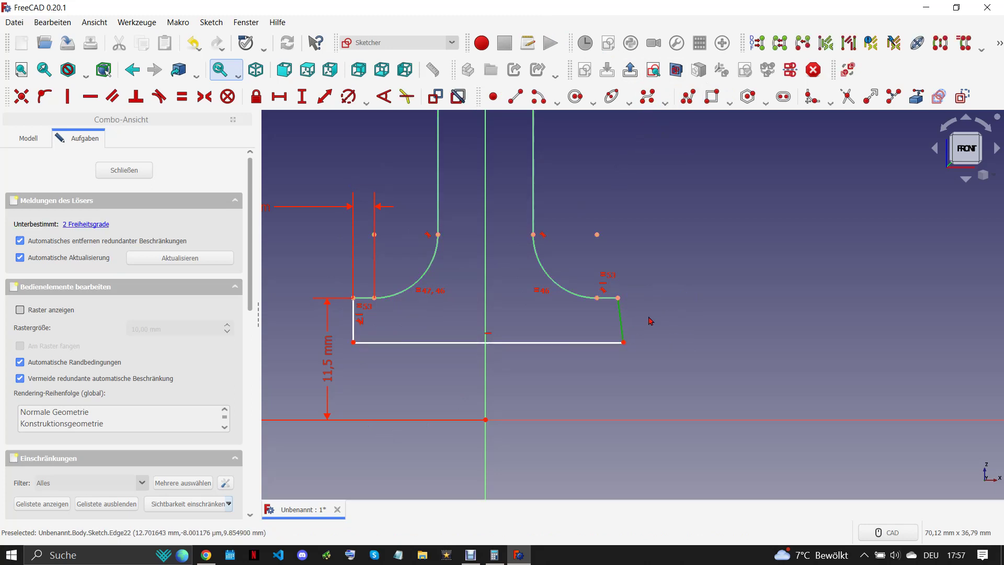
key("v")
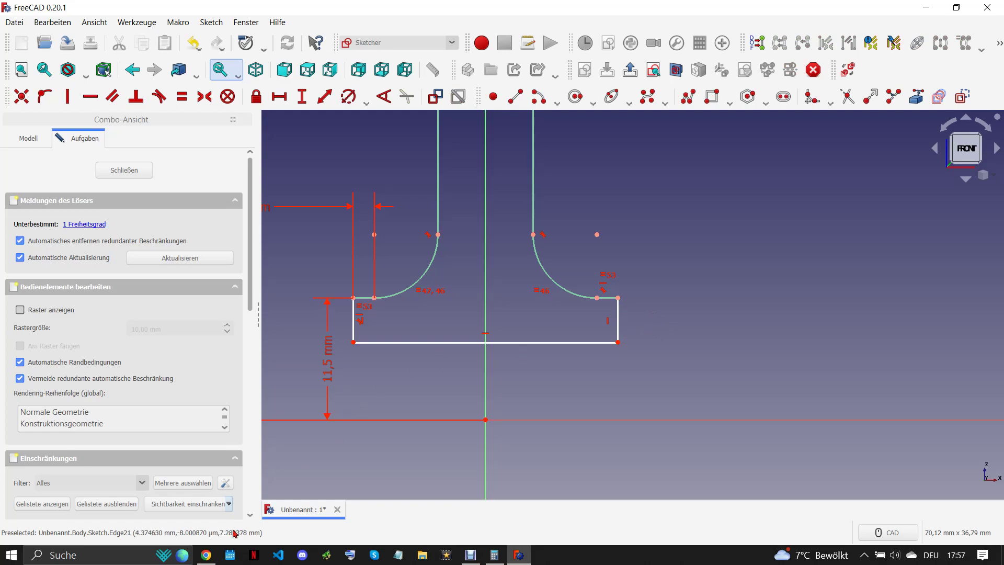
left_click(206, 555)
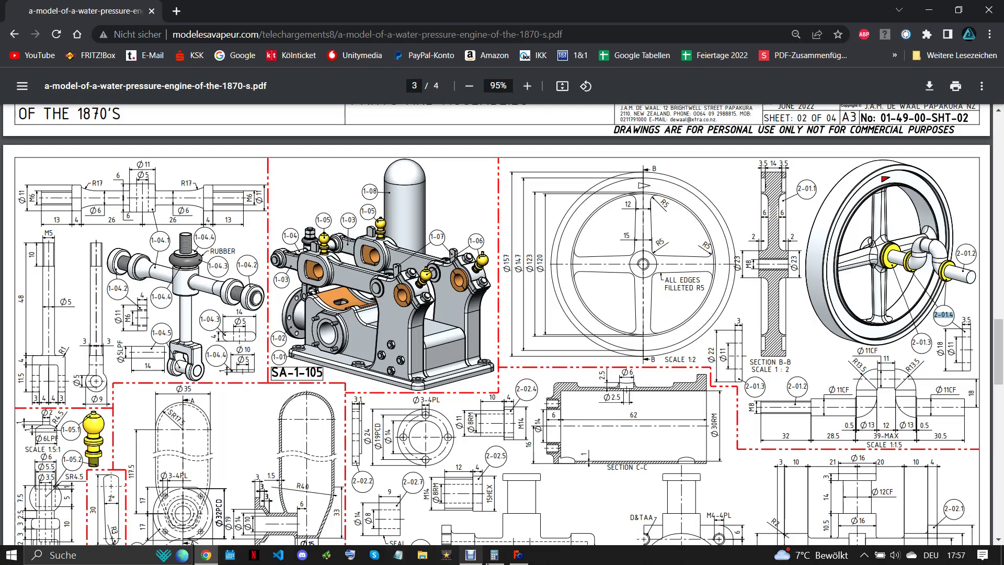
- Give the bottom block an 11,5 mm vertical dimension and move the 3,5 mm and 11,5 mm labels aside
left_click(519, 555)
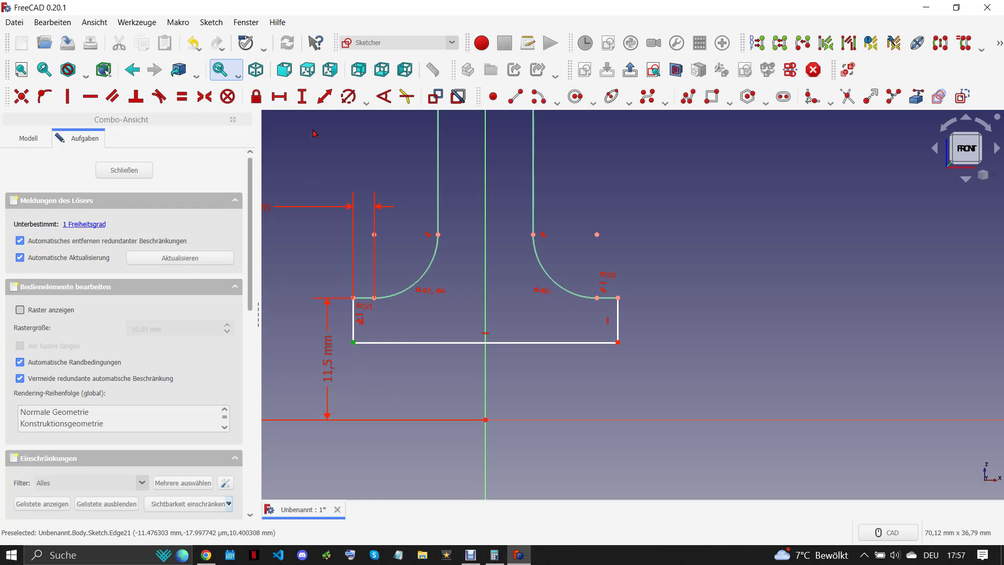
left_click(297, 99)
type("11,5")
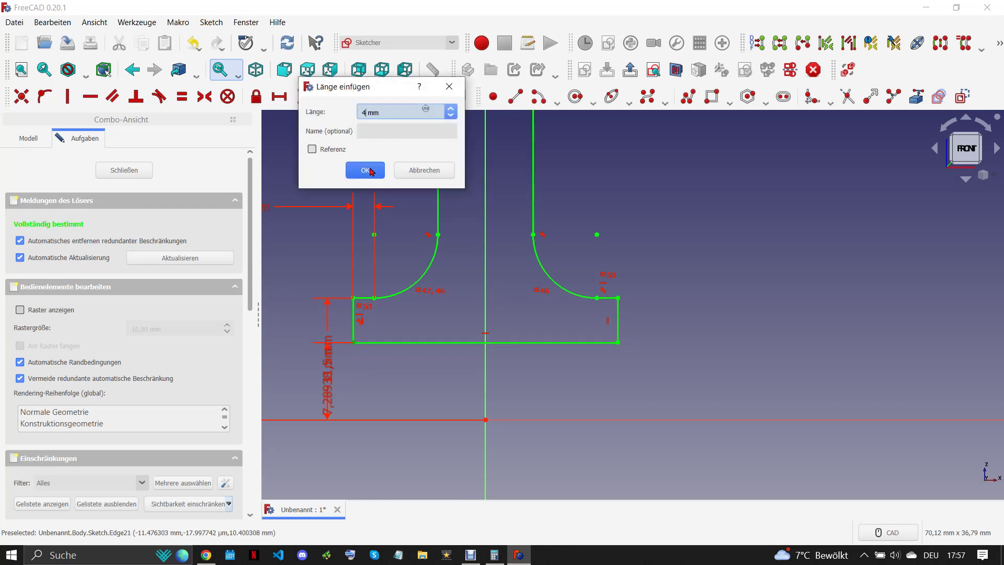
left_click(366, 170)
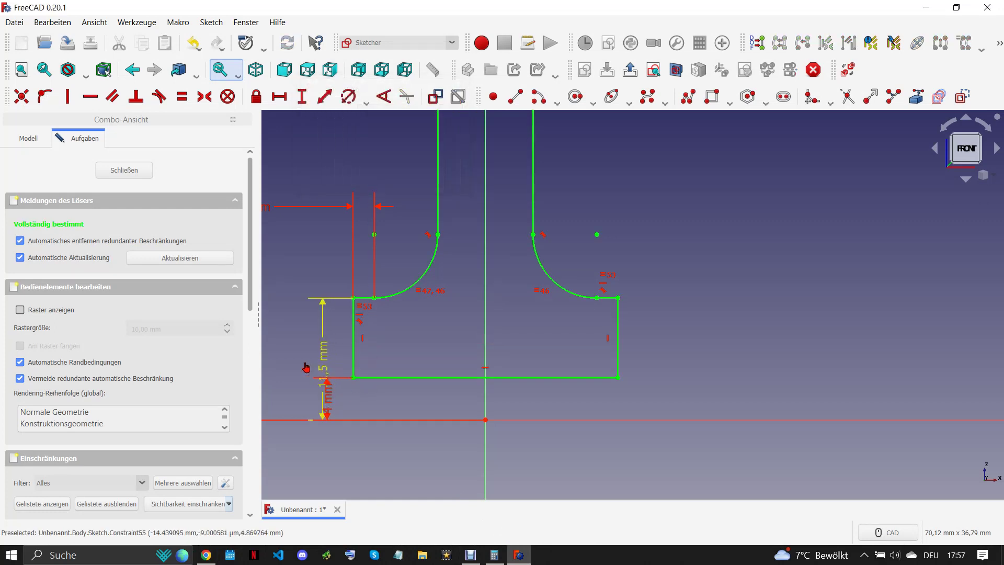
scroll(506, 380, "down", 3)
scroll(502, 366, "down", 2)
scroll(531, 248, "up", 1)
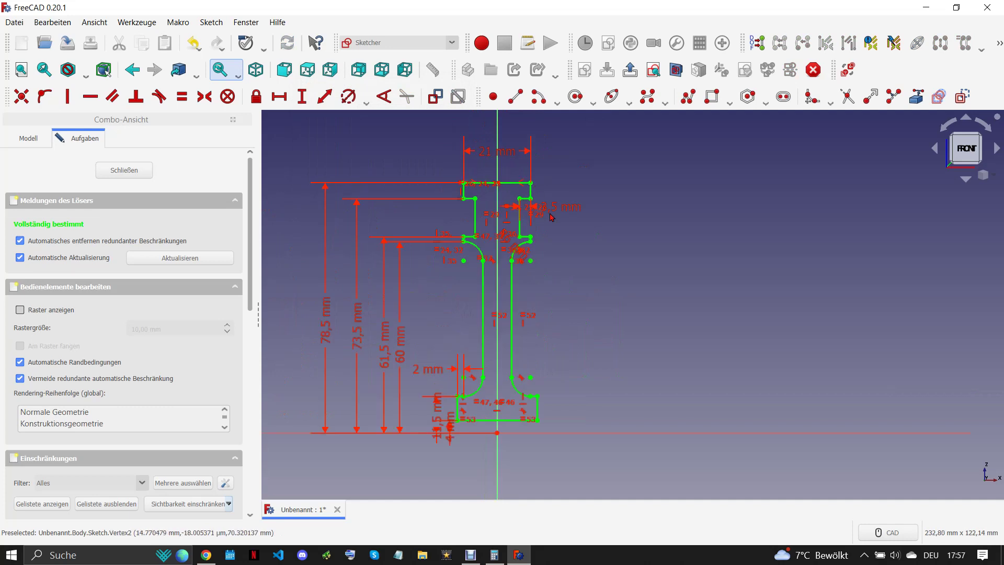
left_click_drag(576, 219, 610, 224)
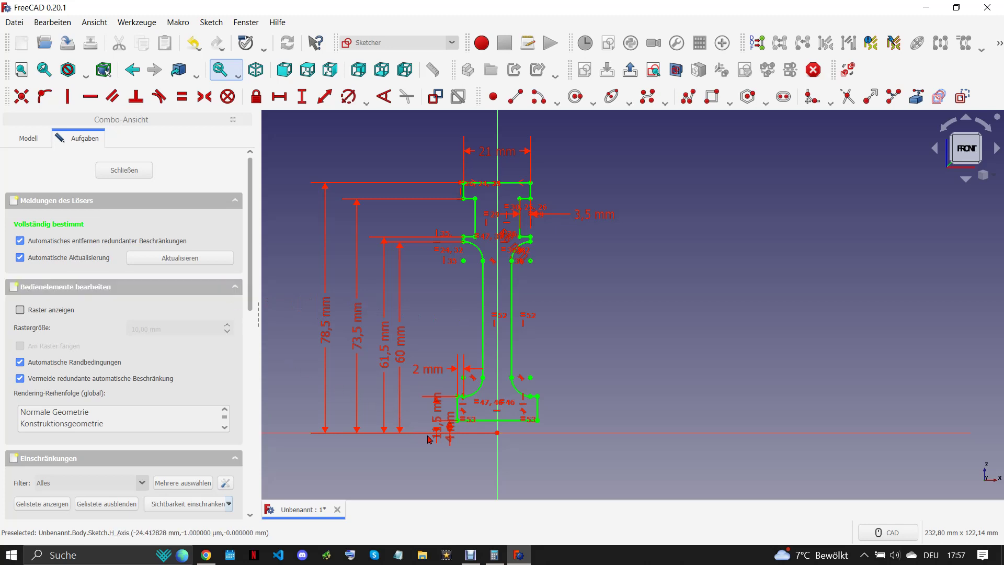
left_click_drag(439, 438, 444, 468)
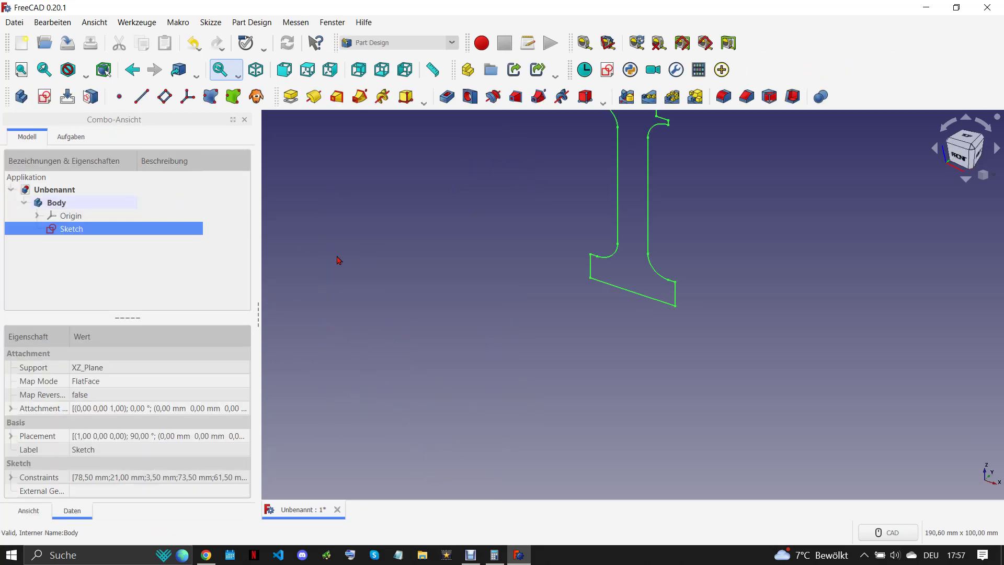
- Revolve the profile sketch 360° around the X axis, picked as a reference in the view
left_click(308, 98)
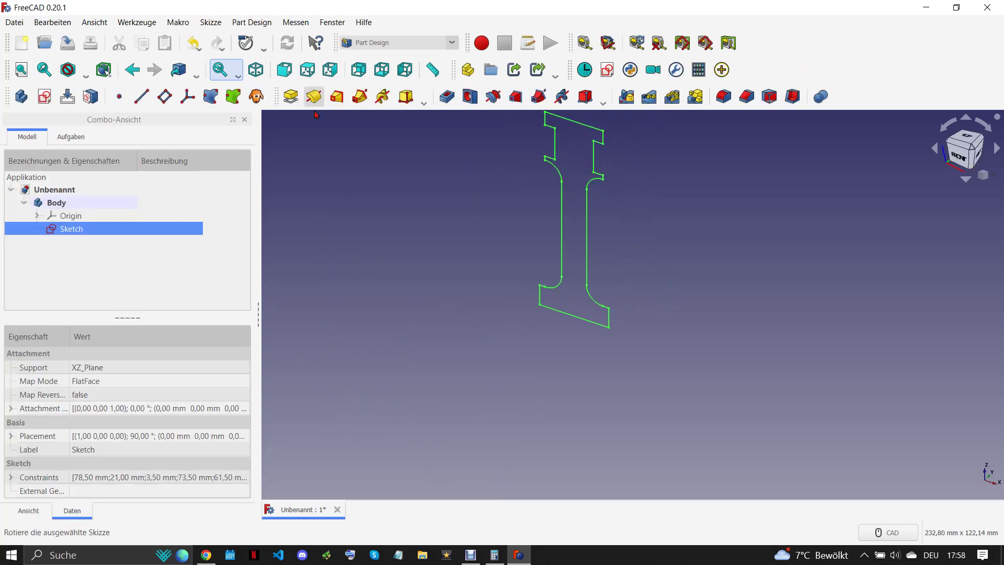
left_click(174, 232)
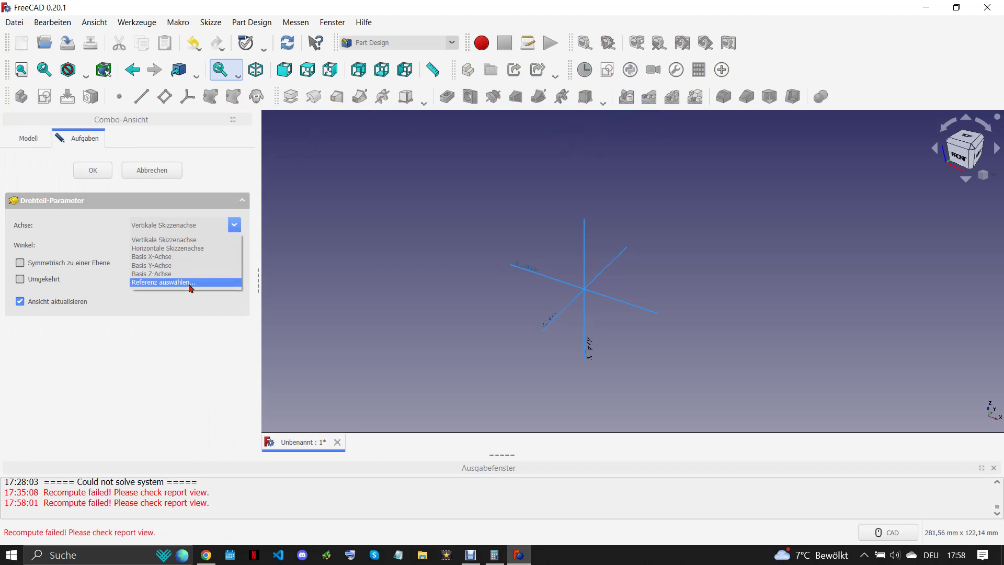
left_click(191, 285)
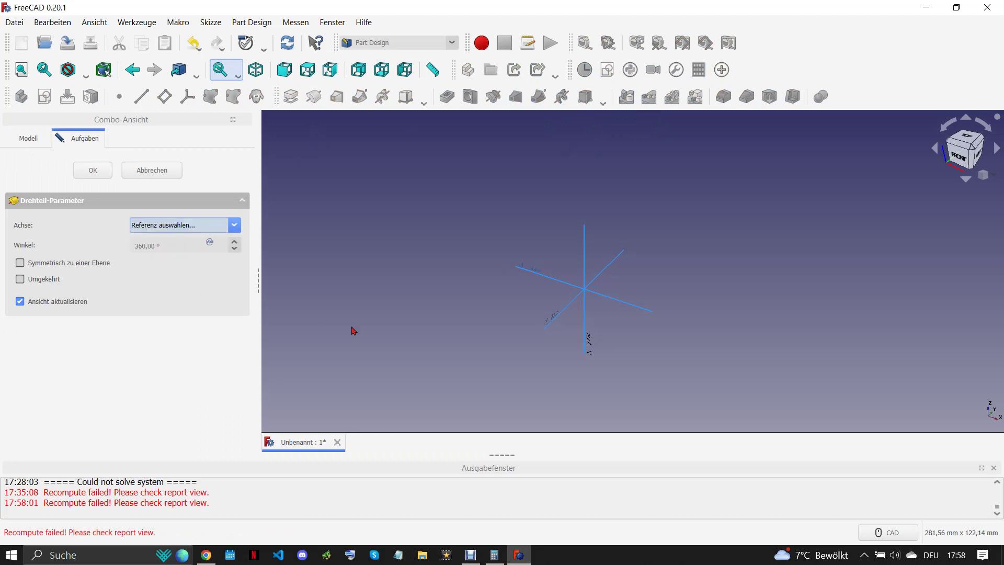
left_click(639, 311)
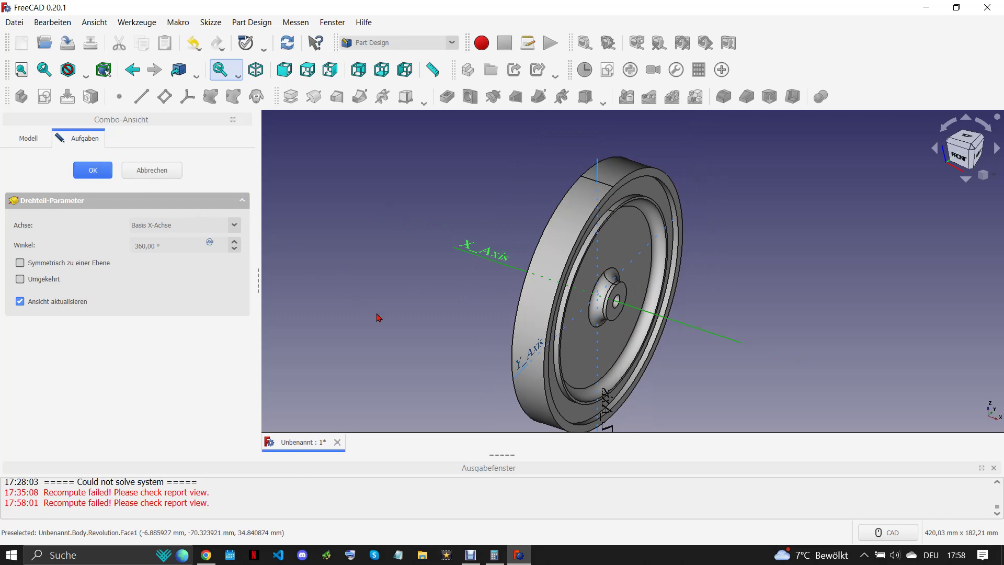
mouse_move(408, 334)
middle_mouse_down()
mouse_move(791, 347)
mouse_move(974, 439)
middle_mouse_up()
left_click(994, 469)
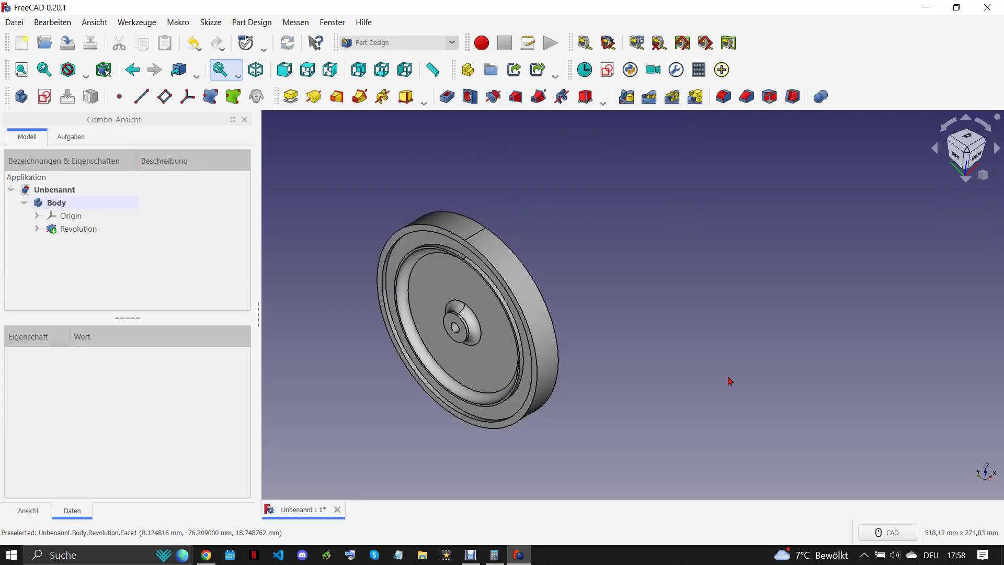
scroll(680, 376, "down", 2)
scroll(477, 371, "up", 4)
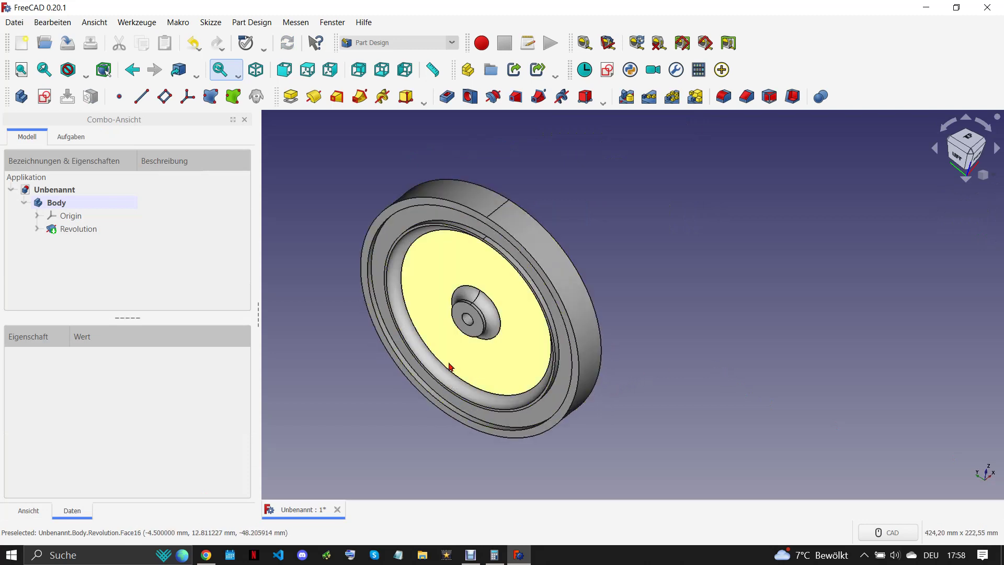
mouse_move(205, 554)
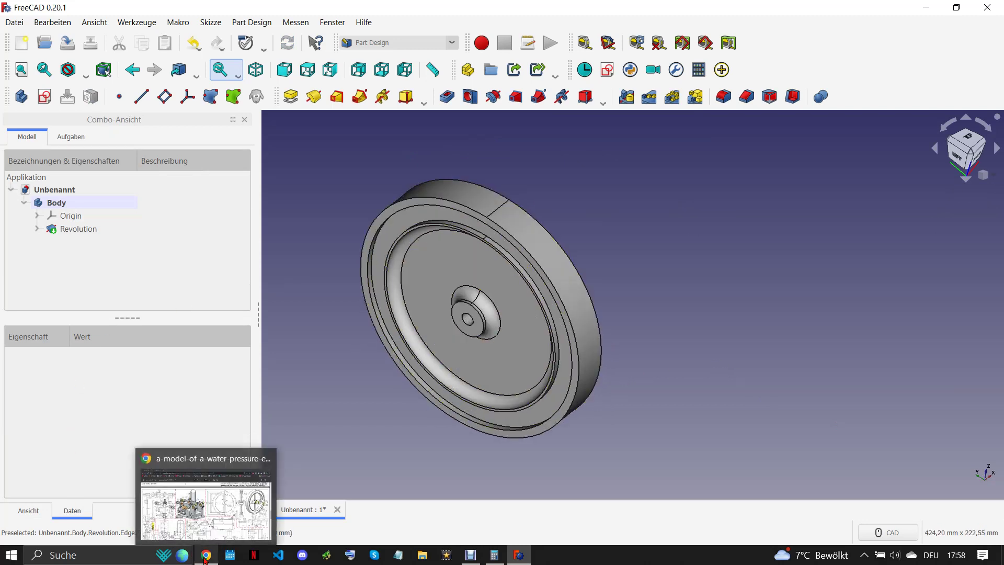
left_click(44, 96)
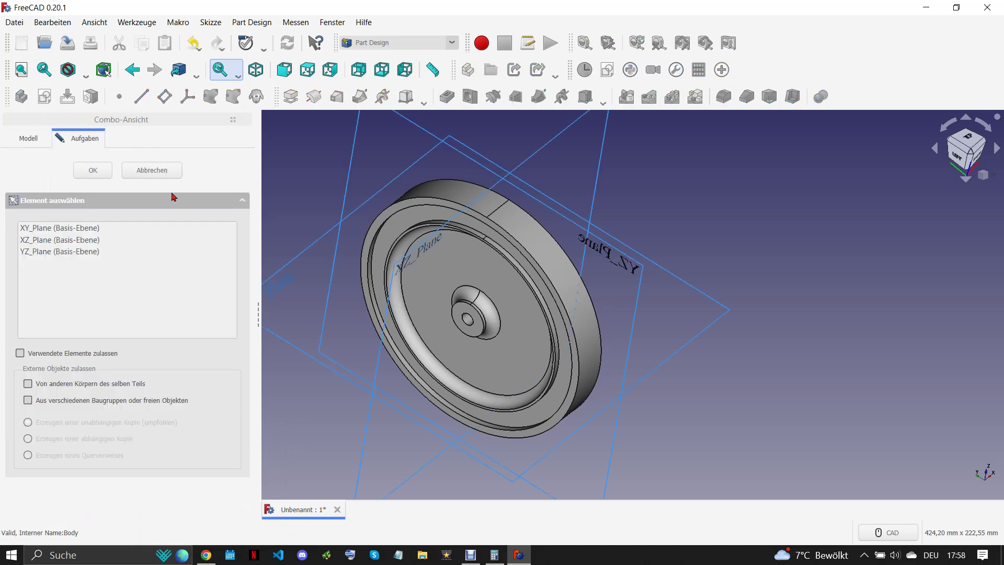
- Place the new sketch on the YZ plane in orthographic view, with section view showing the axes
left_click(636, 266)
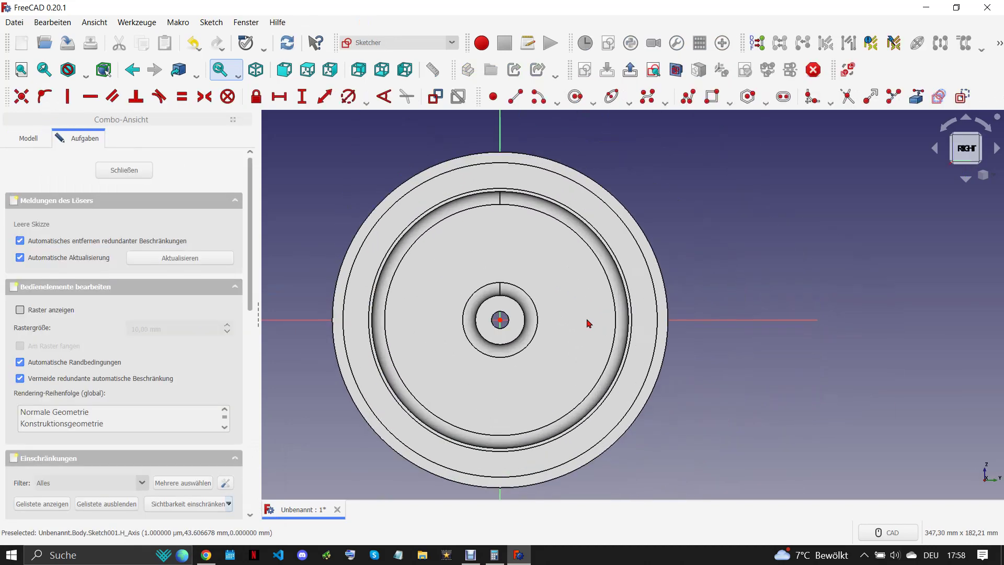
left_click(983, 175)
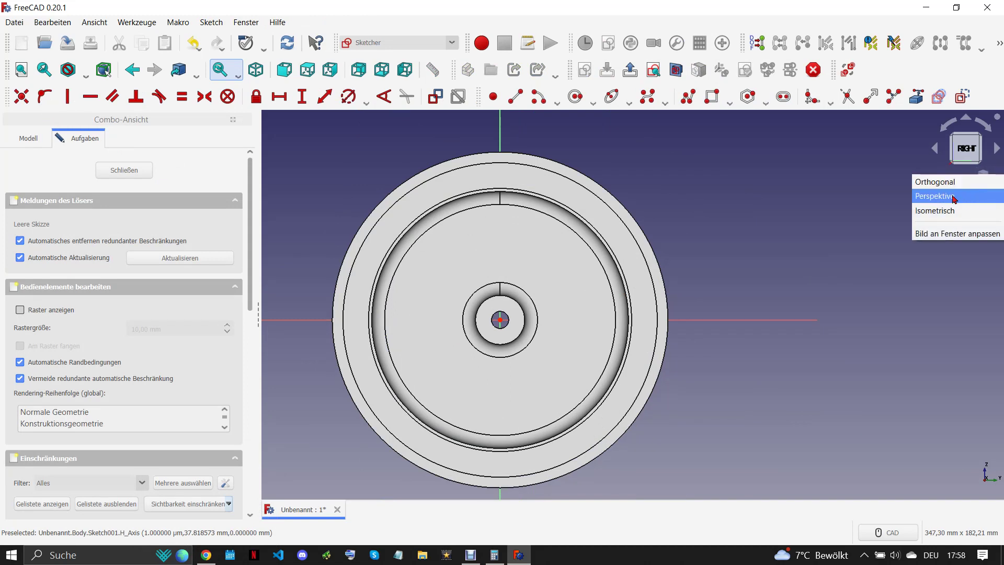
left_click(932, 183)
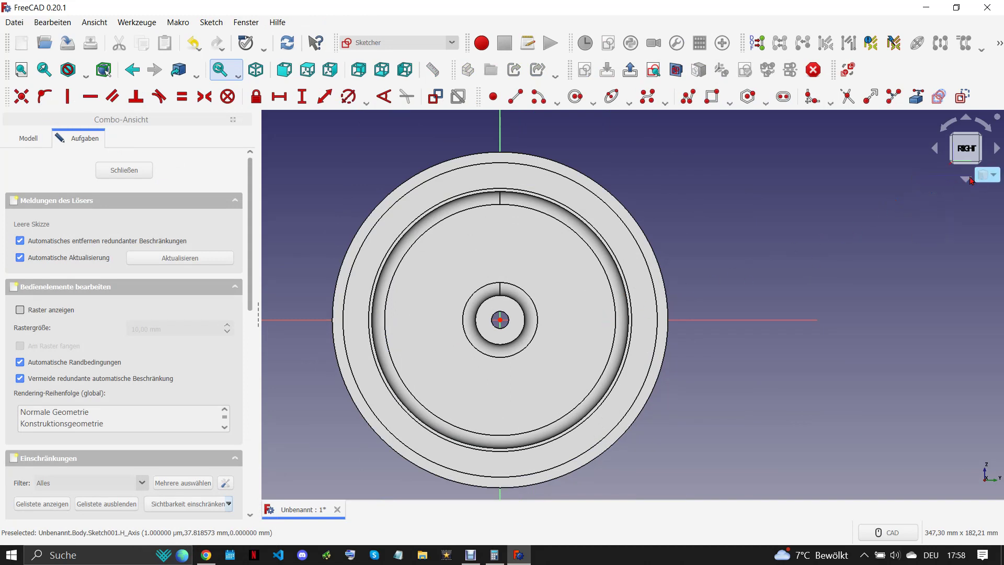
left_click(675, 70)
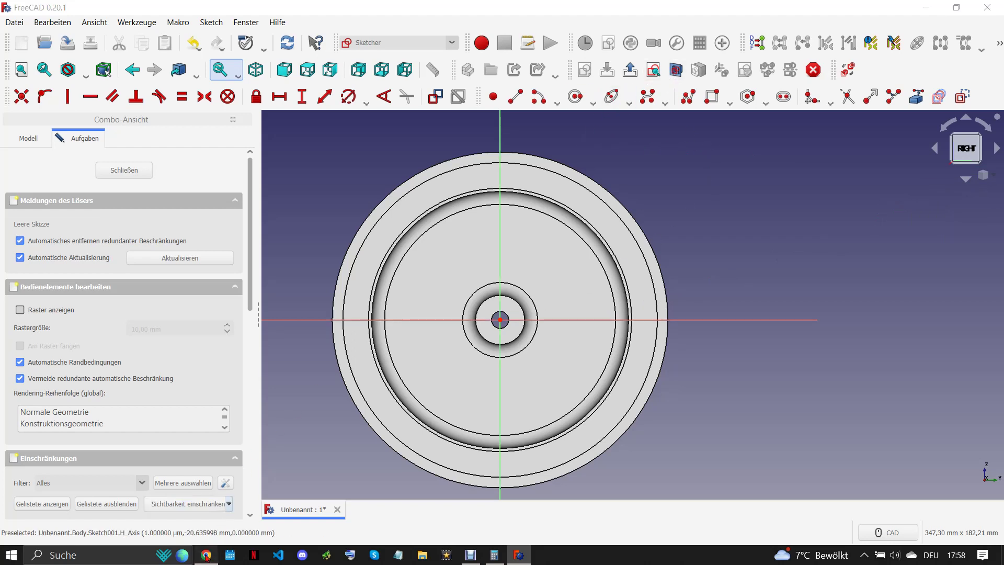
left_click(206, 554)
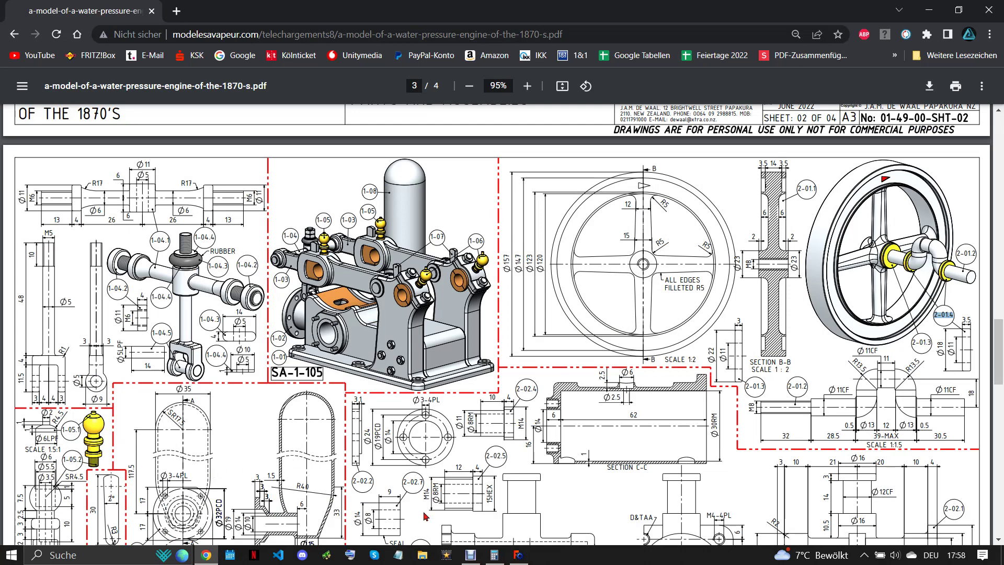
left_click(518, 554)
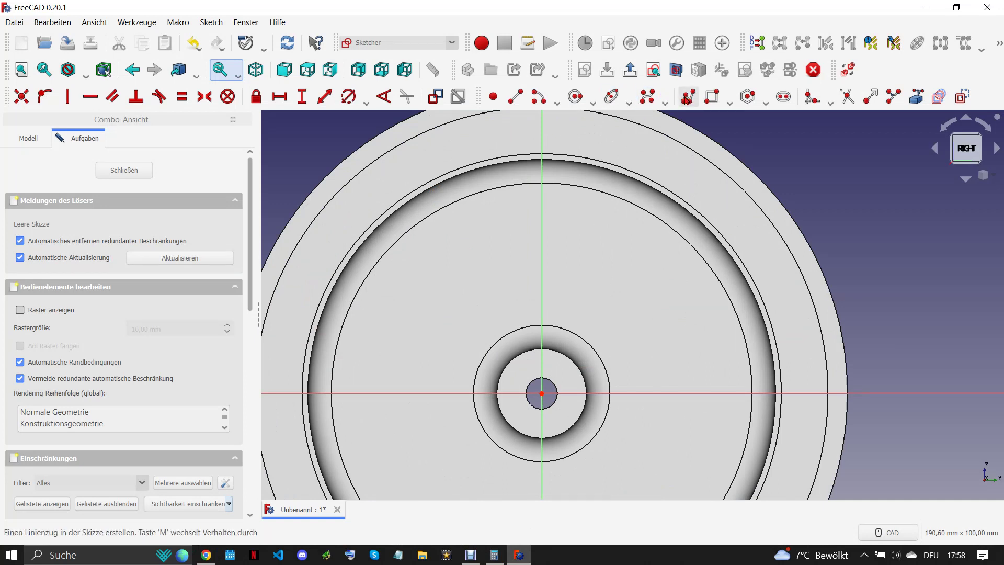
- Draw two connected lines, one down from the rim and one toward the left rim, cornered above the hub
left_click(612, 97)
left_click(514, 197)
left_click(512, 323)
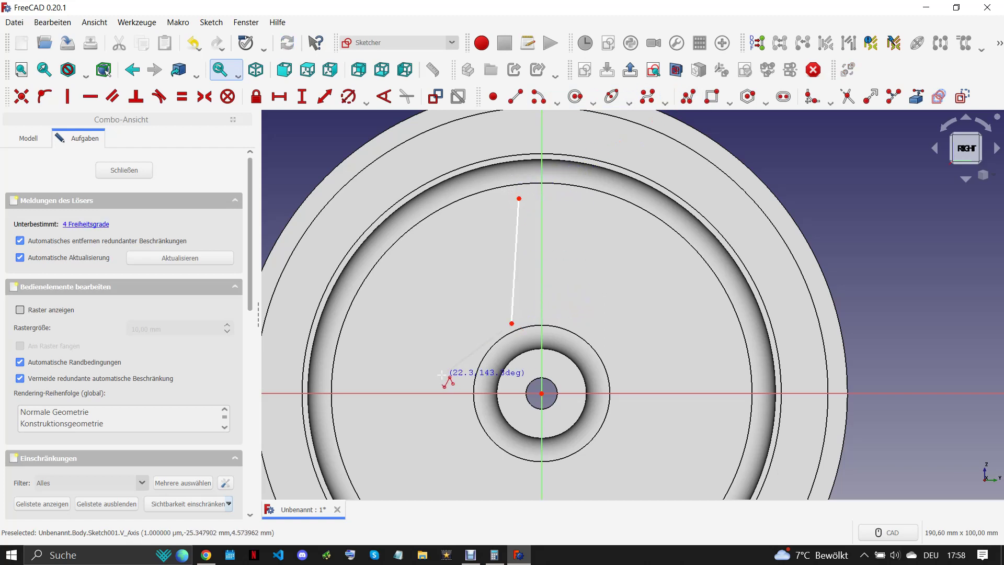
left_click(338, 362)
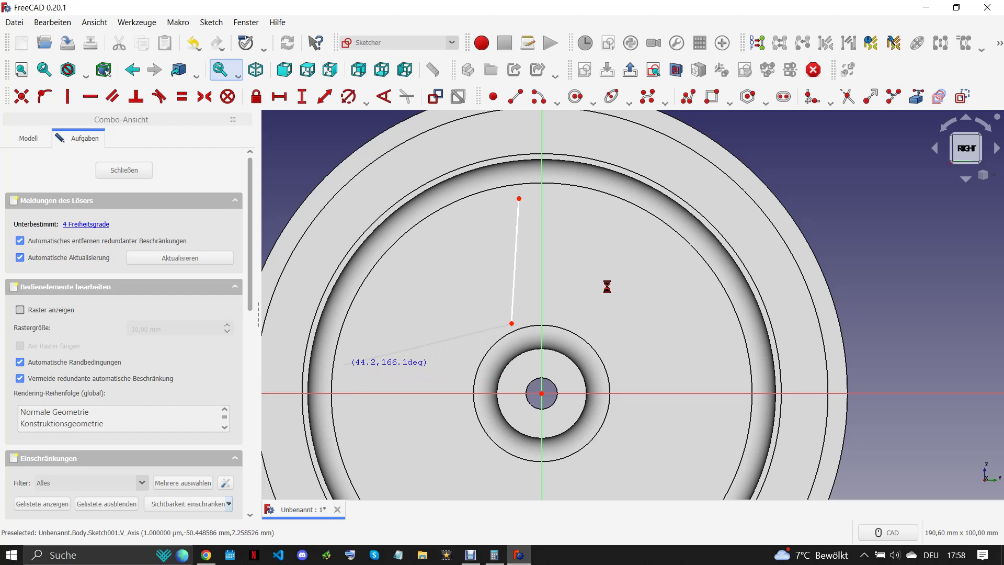
left_click(510, 323)
left_click(528, 330)
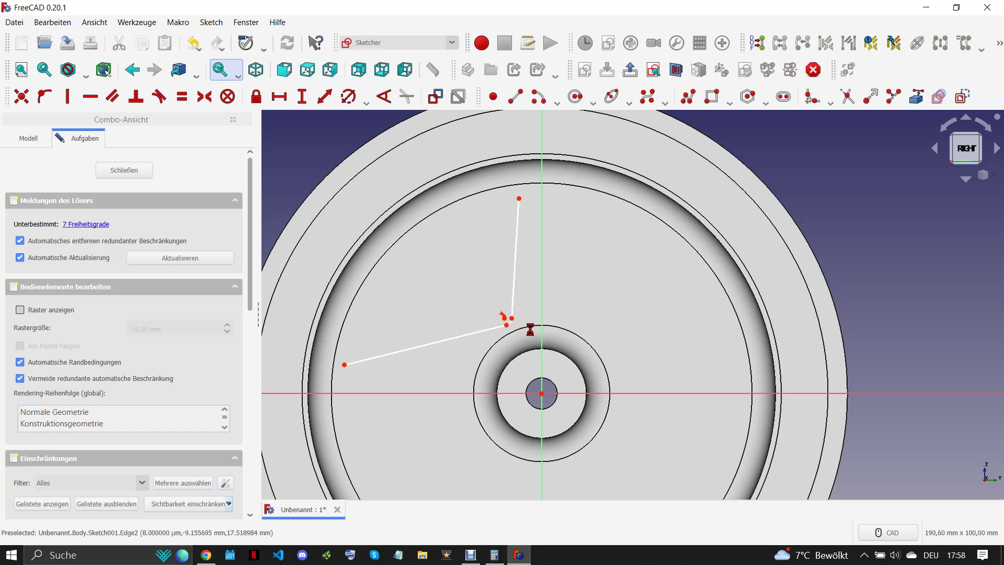
- Add small arcs at the top line end and the left line end
left_click(538, 96)
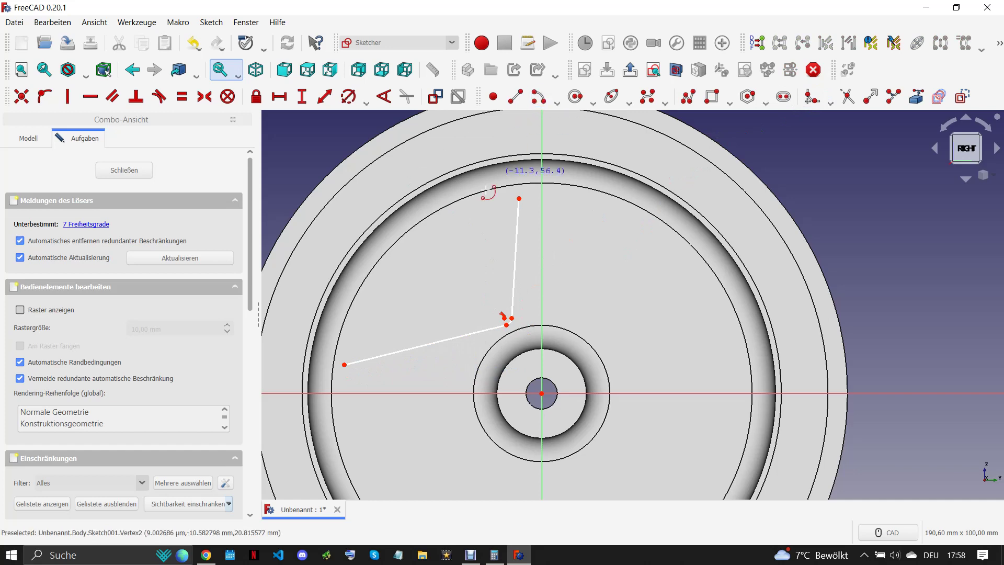
scroll(471, 222, "up", 4)
left_click(563, 161)
left_click(544, 194)
scroll(497, 236, "down", 5)
scroll(466, 267, "up", 3)
left_click(473, 261)
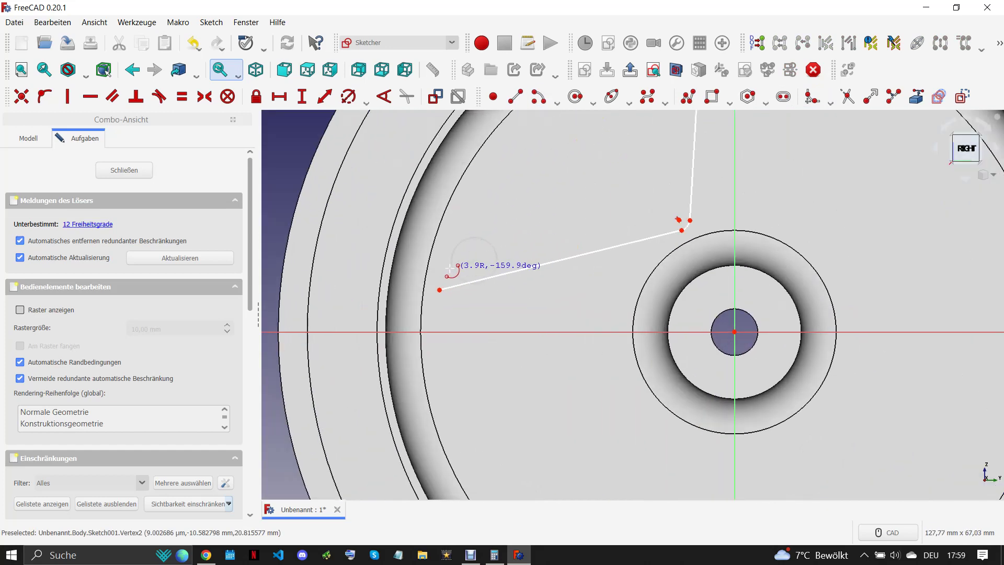
left_click(461, 277)
left_click(452, 261)
- Make the arc and line endpoints coincident
scroll(440, 288, "up", 2)
left_click_drag(417, 263, 516, 314)
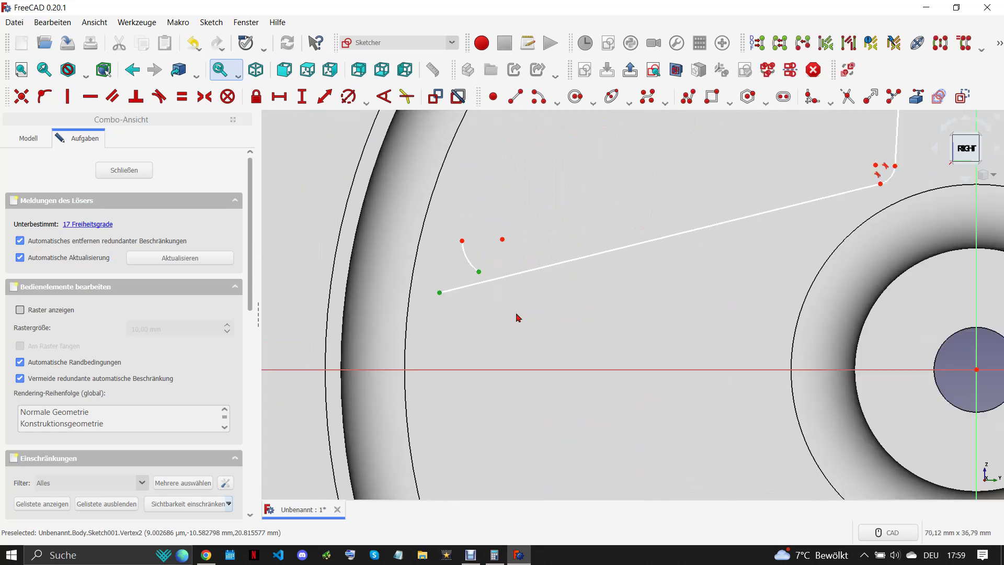
scroll(496, 340, "down", 2)
scroll(587, 136, "up", 3)
left_click_drag(578, 131, 605, 162)
key("c")
scroll(619, 248, "down", 1)
scroll(608, 210, "down", 3)
left_click(608, 210)
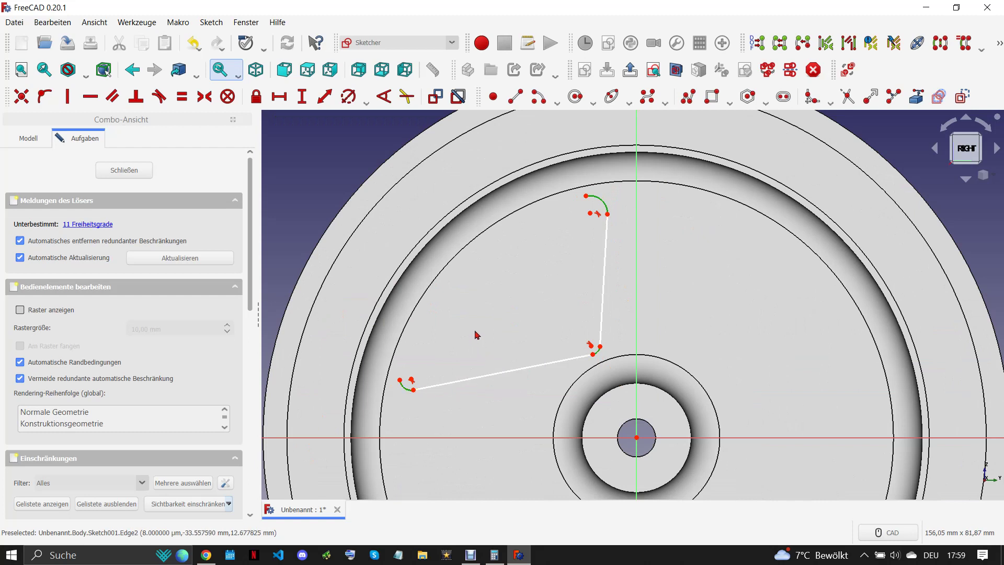
- Give the selected arcs an equal 5 mm radius and add an arc centred on the wheel centre
left_click(348, 96)
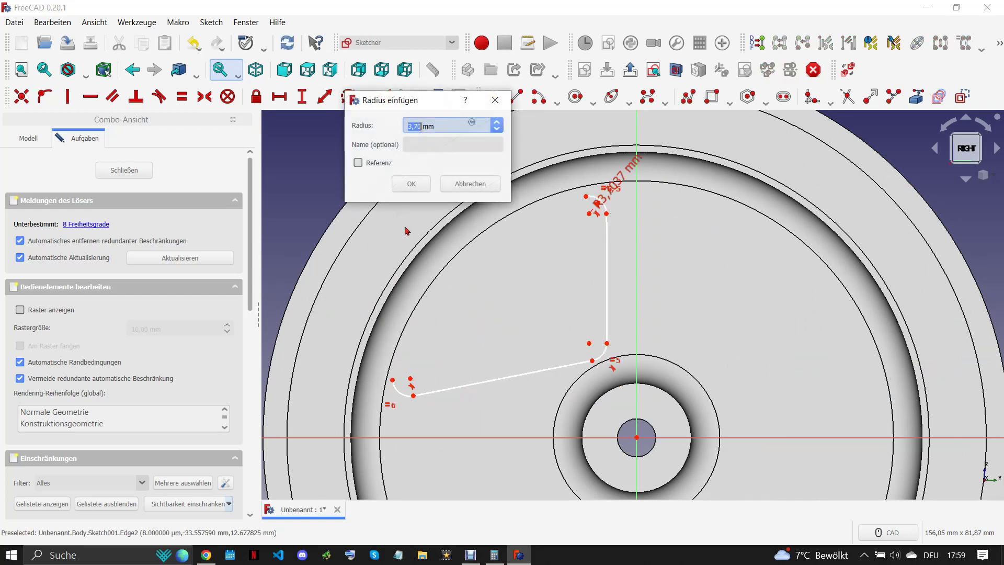
left_click(414, 185)
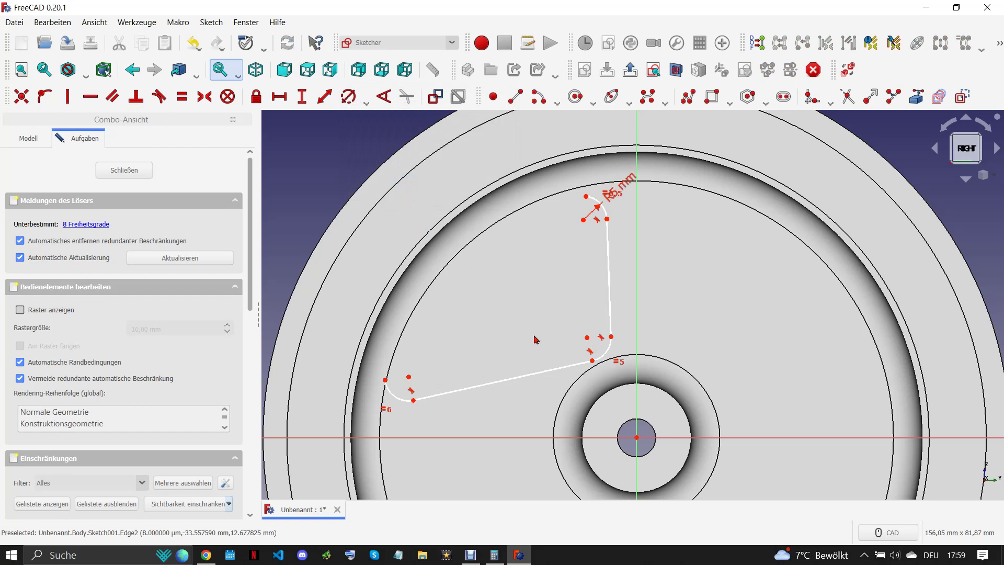
left_click(625, 430)
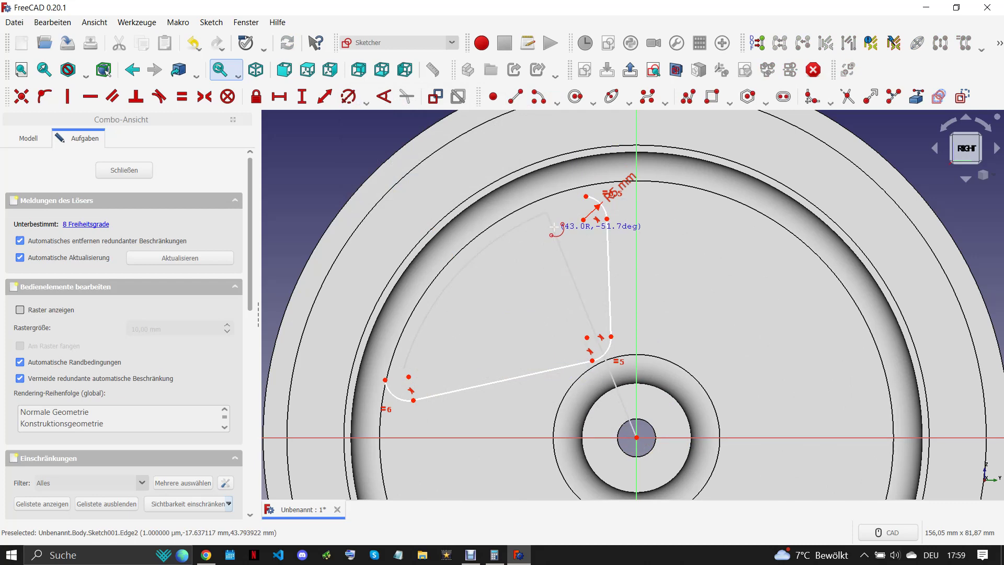
- Make the top and lower-left fillet arcs tangent to their neighbouring lines
scroll(580, 180, "up", 3)
left_click_drag(576, 240, 593, 241)
key("t")
scroll(670, 236, "down", 3)
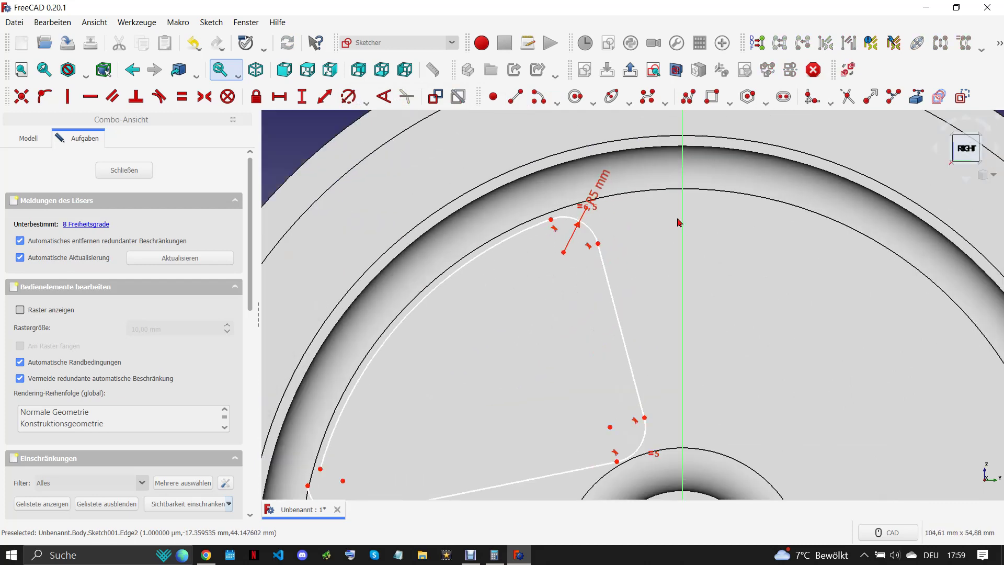
scroll(530, 384, "up", 1)
left_click_drag(410, 366, 445, 415)
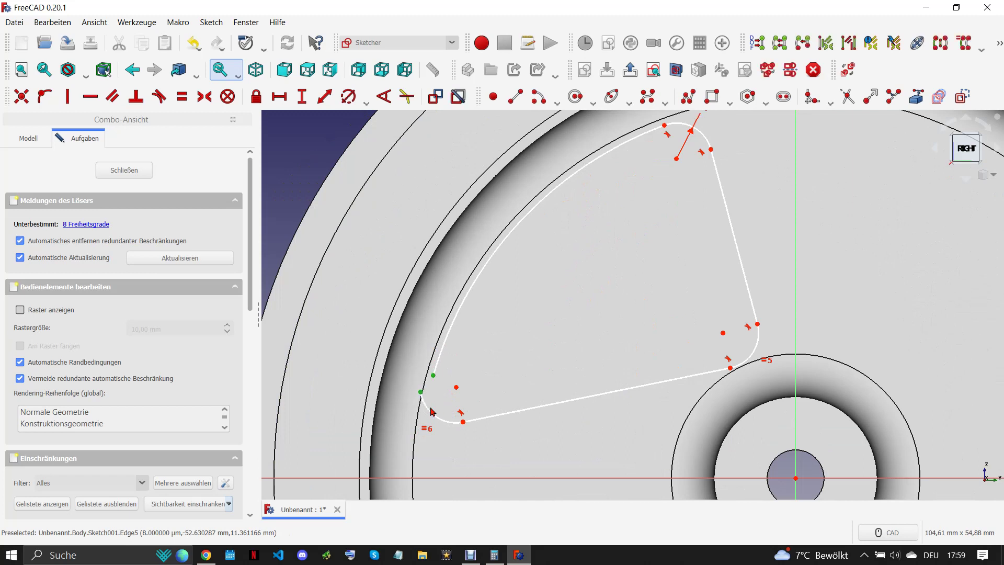
scroll(421, 413, "down", 2)
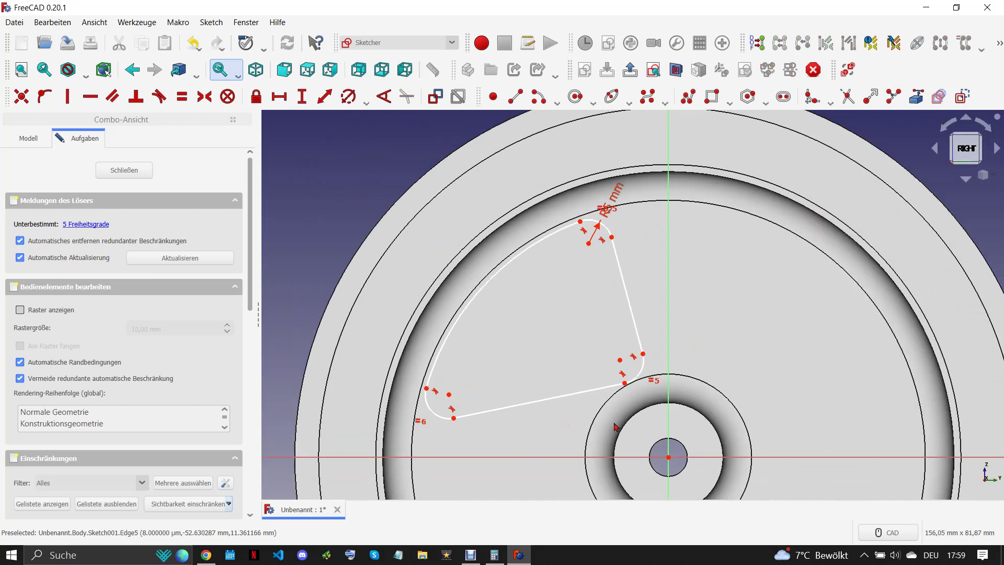
left_click(207, 559)
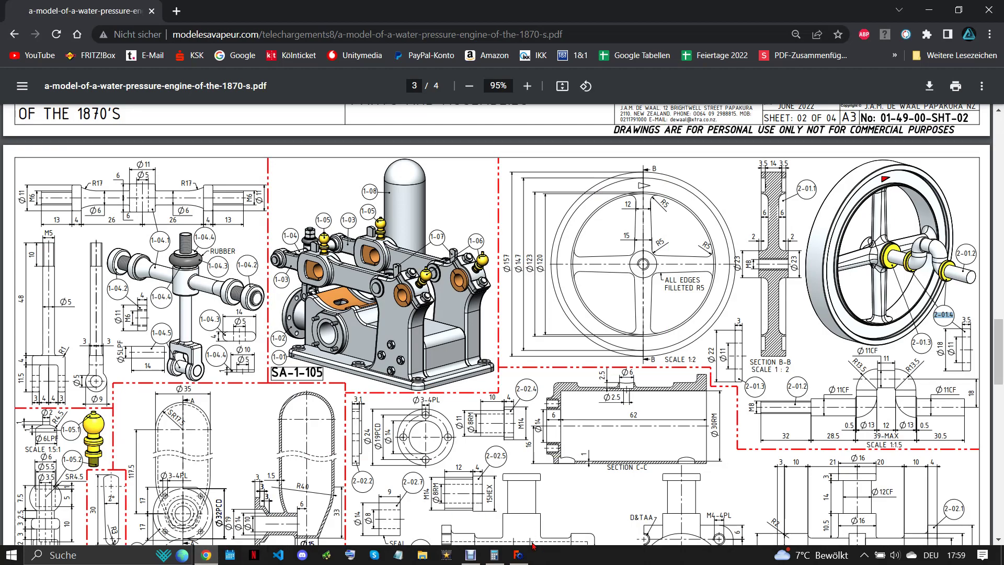
- Constrain the hub-side cutout vertex 7.5 mm from the vertical axis
left_click(520, 555)
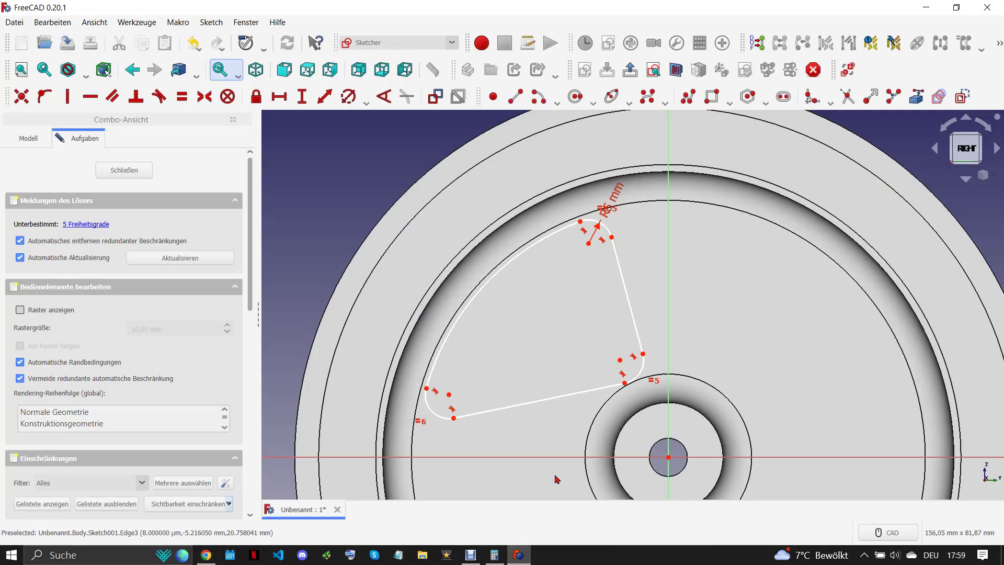
left_click(644, 354)
left_click(325, 96)
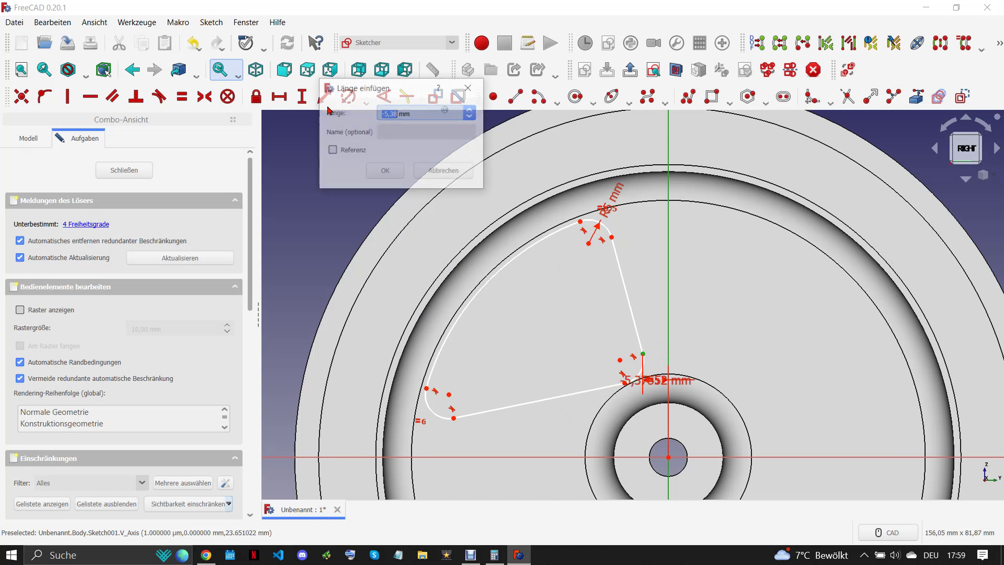
type("7,")
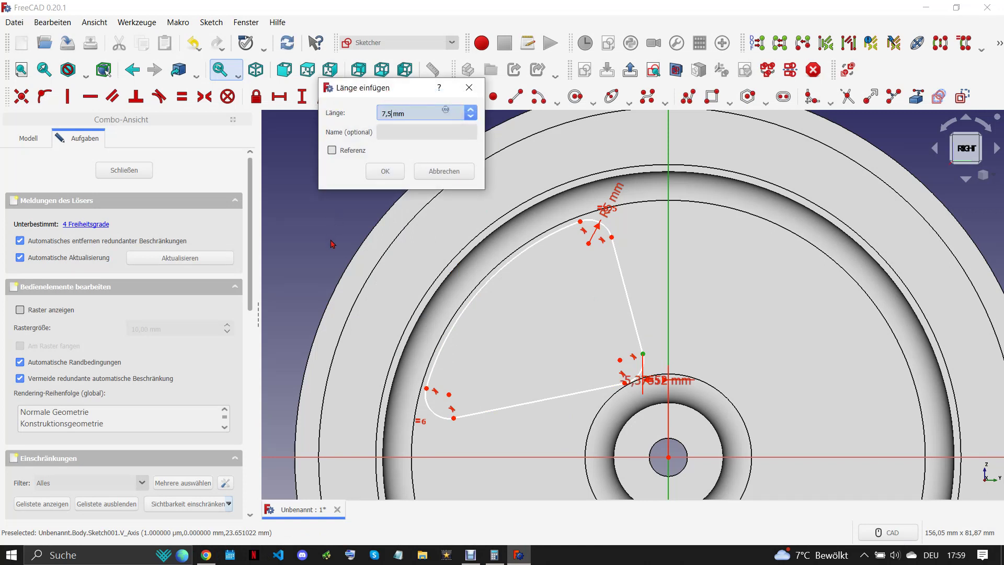
key("Return")
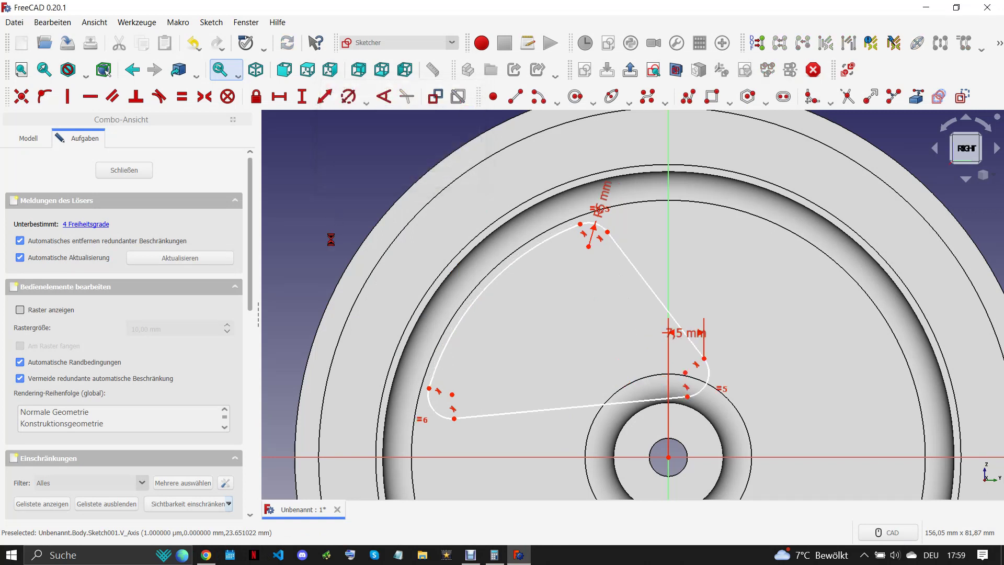
double_click(674, 332)
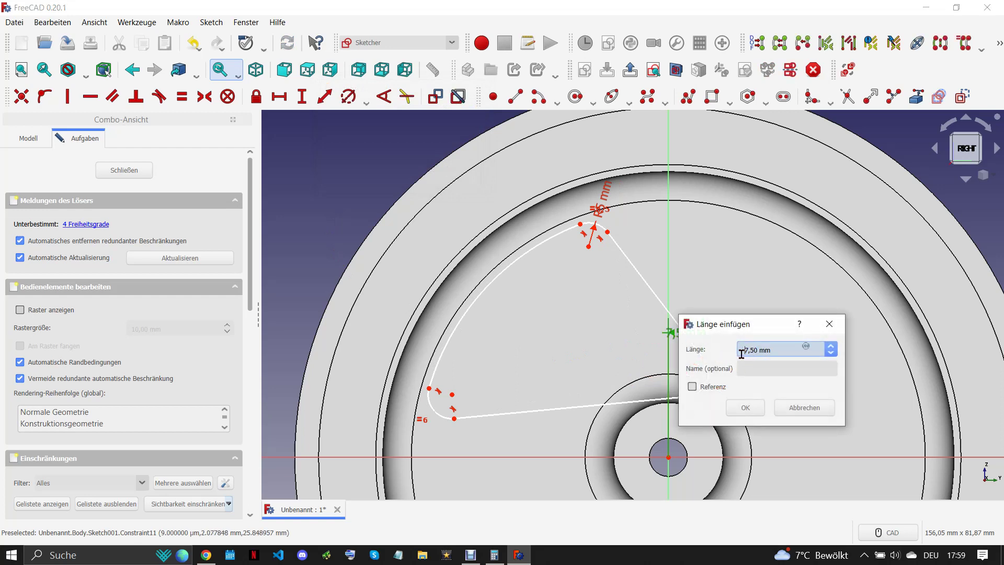
key("Return")
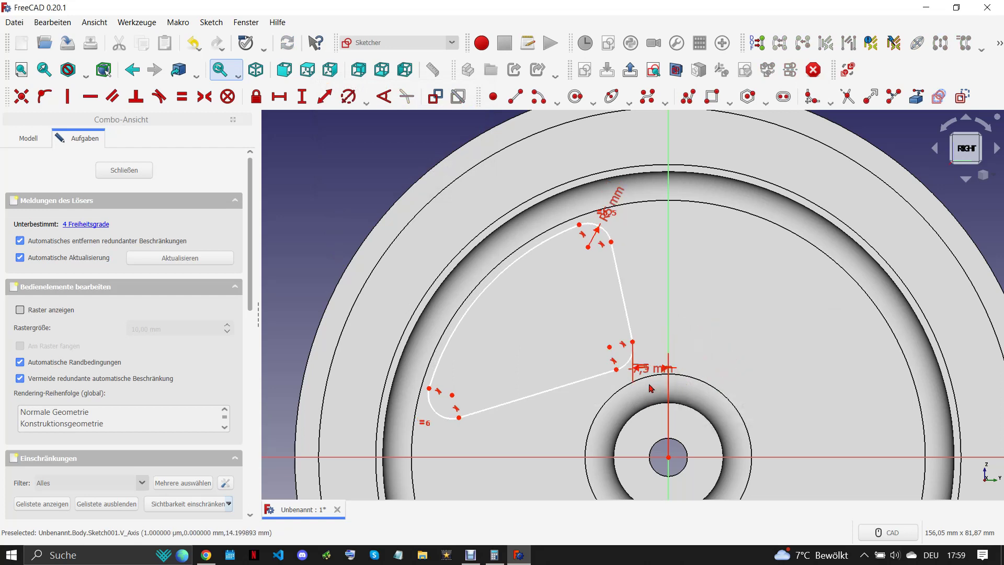
- Move the dimension label aside and constrain the same vertex 7.5 mm above the horizontal axis
scroll(643, 372, "up", 5)
left_click_drag(674, 361, 777, 222)
scroll(707, 227, "down", 5)
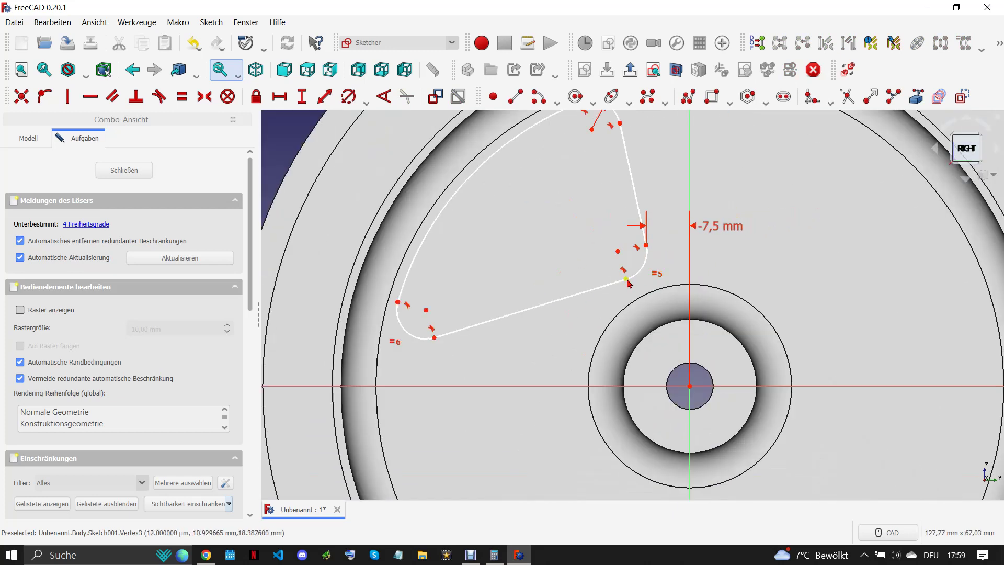
left_click(642, 385)
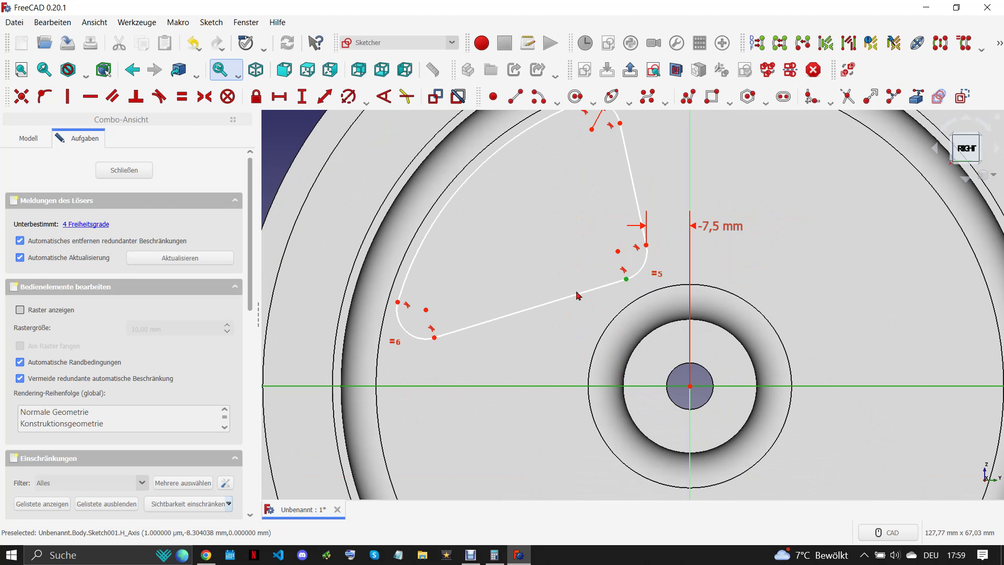
left_click(325, 96)
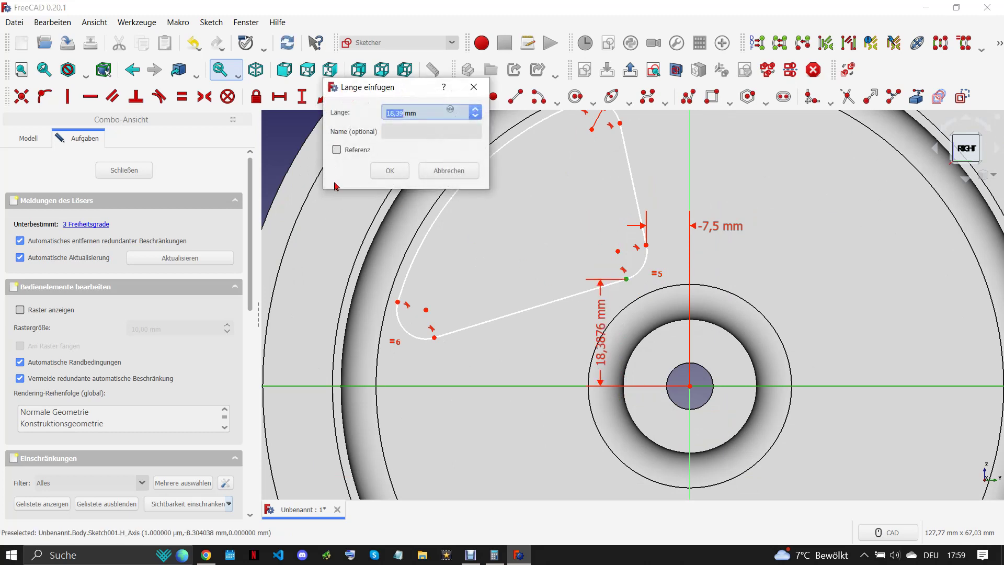
type("7")
key("Return")
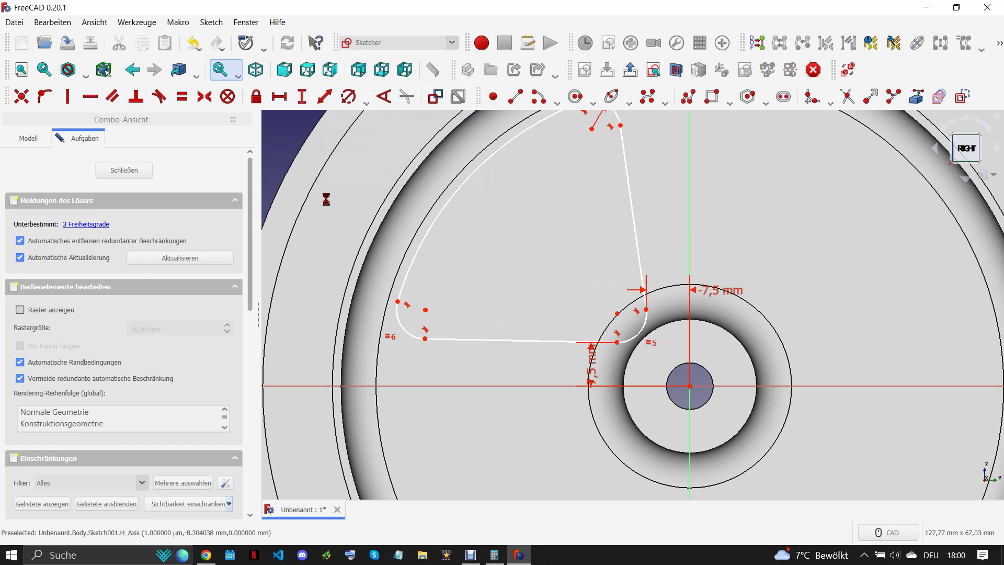
- Check the reference drawing, then place the upper arc's end point 6 mm from the vertical axis
left_click(206, 555)
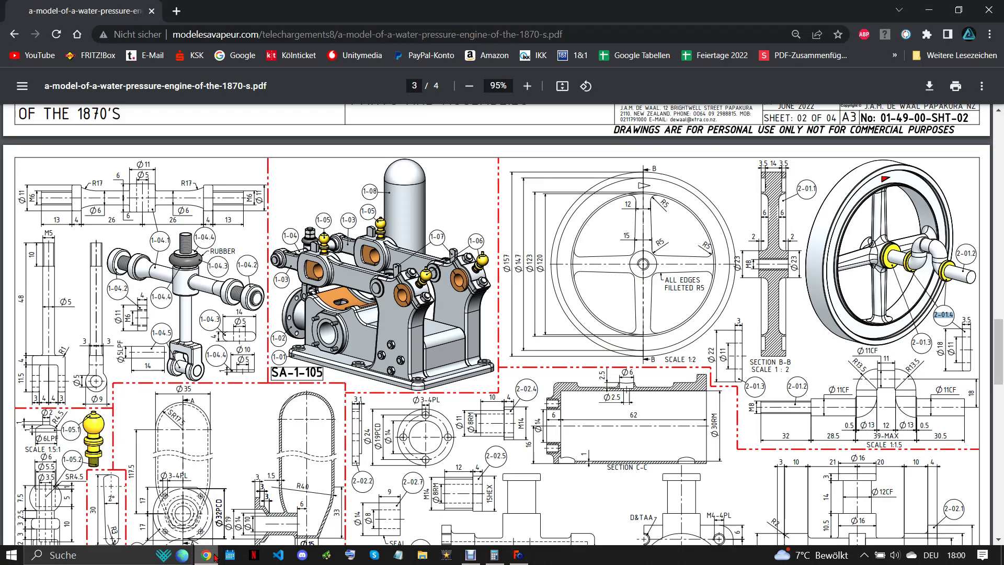
left_click(518, 555)
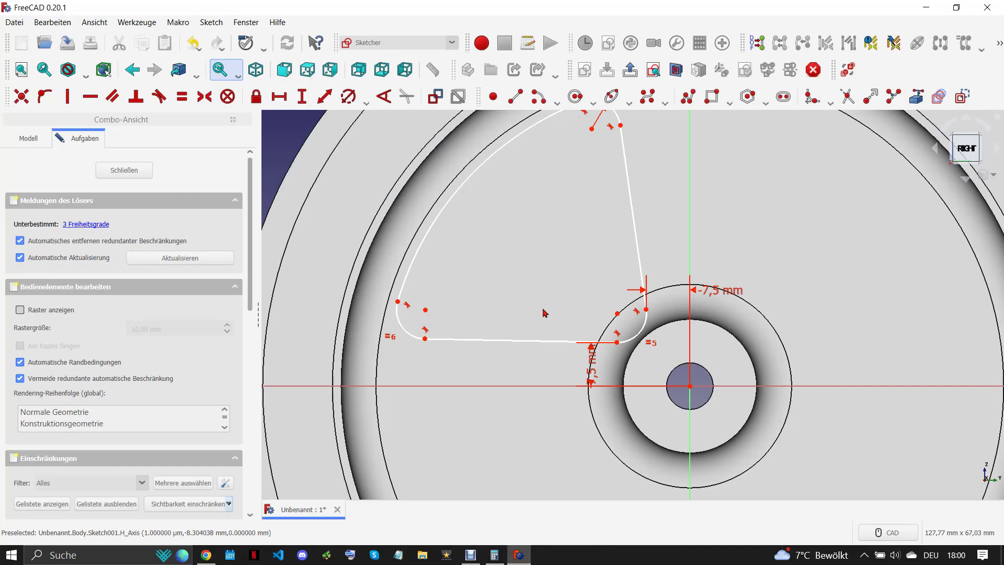
scroll(585, 194, "up", 2)
left_click(590, 223)
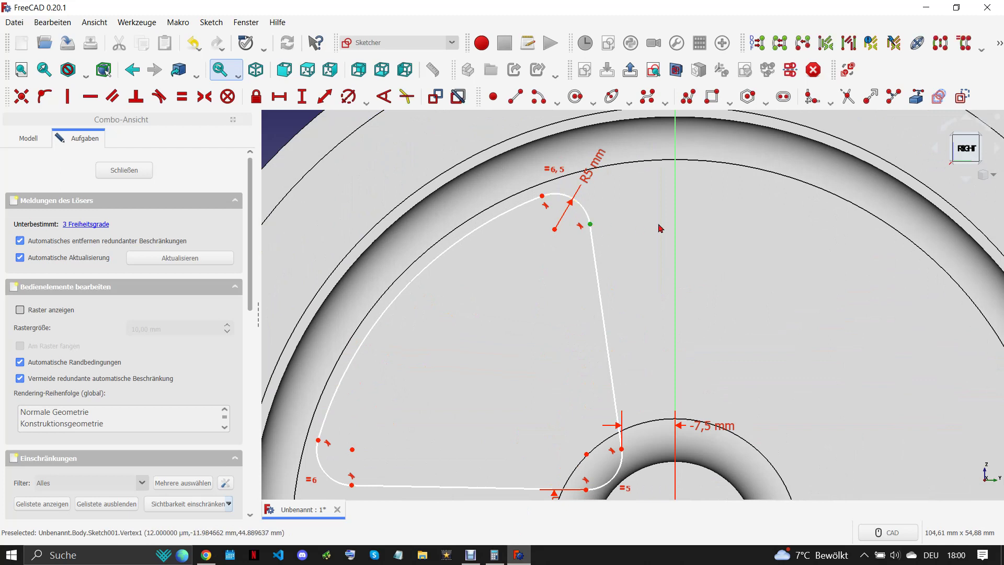
left_click(676, 216)
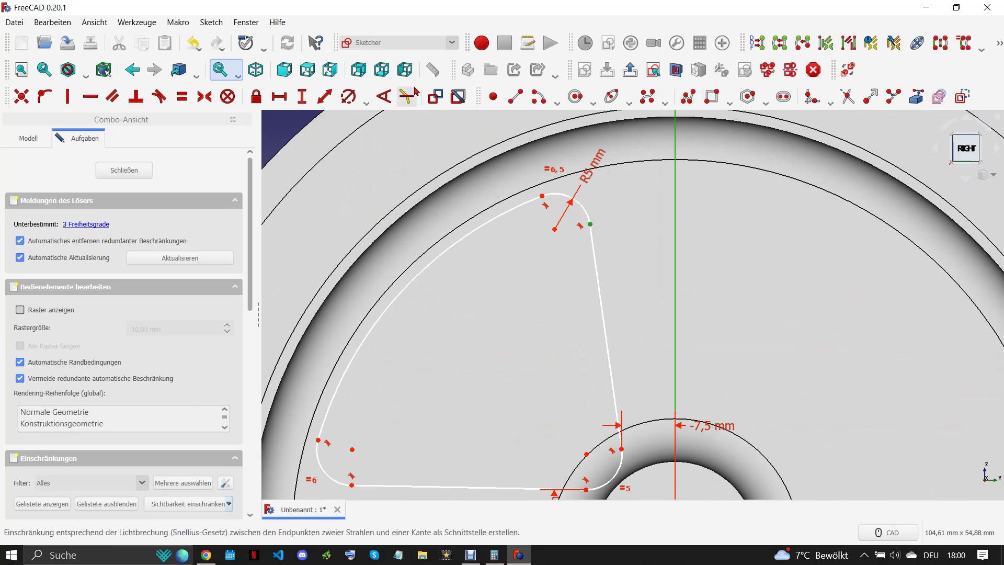
left_click(325, 96)
type("-")
key("Return")
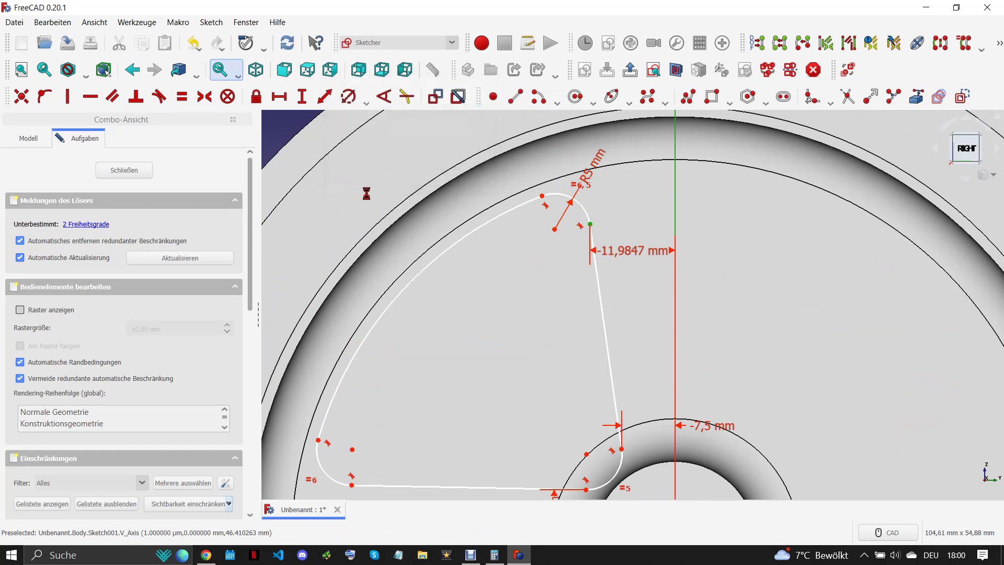
- Constrain the lower-left arc end 6 mm from the horizontal axis, correcting an initial -8 value
scroll(629, 211, "down", 1)
scroll(478, 397, "up", 1)
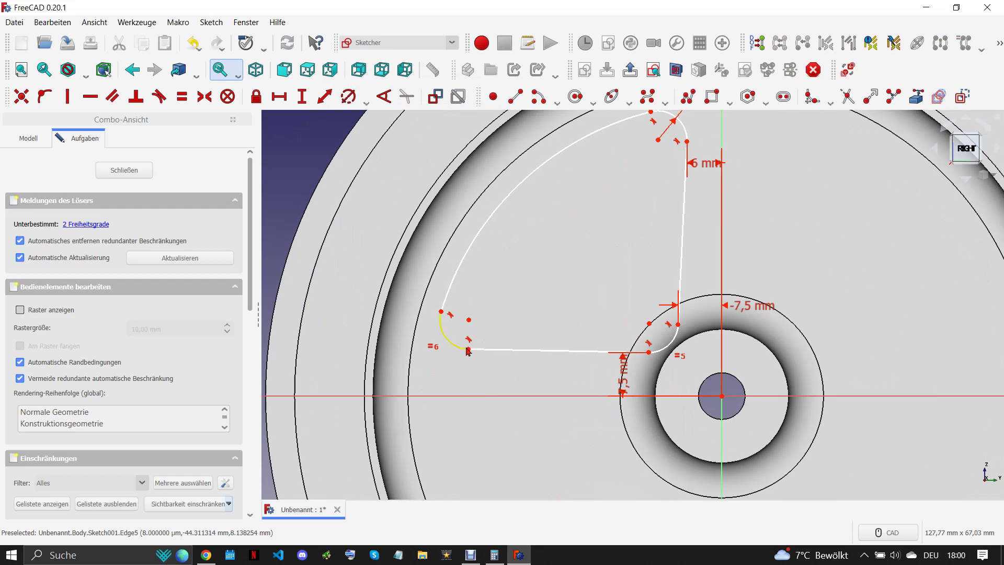
left_click(468, 349)
left_click(467, 397)
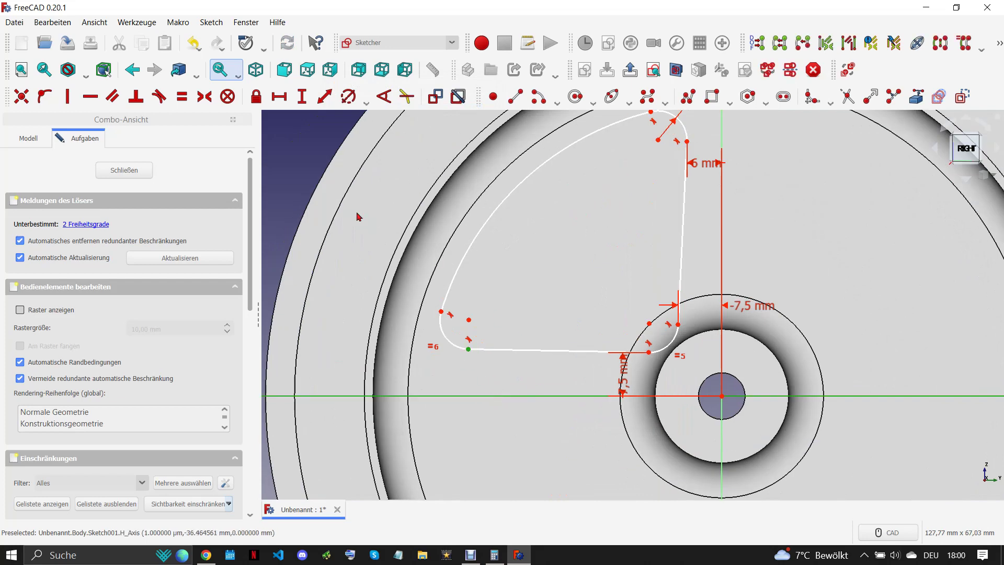
left_click(325, 96)
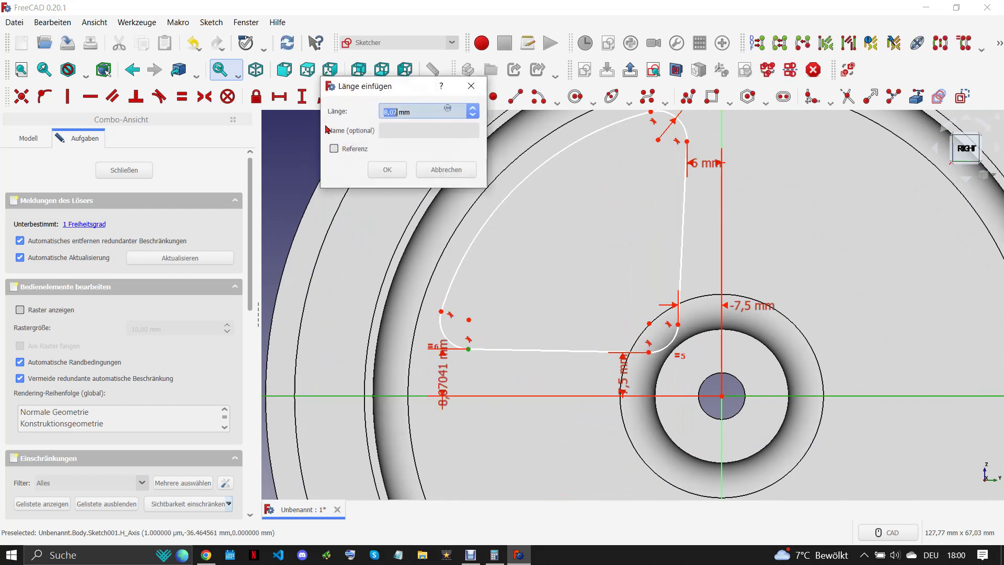
type("-")
type("8")
left_click(387, 169)
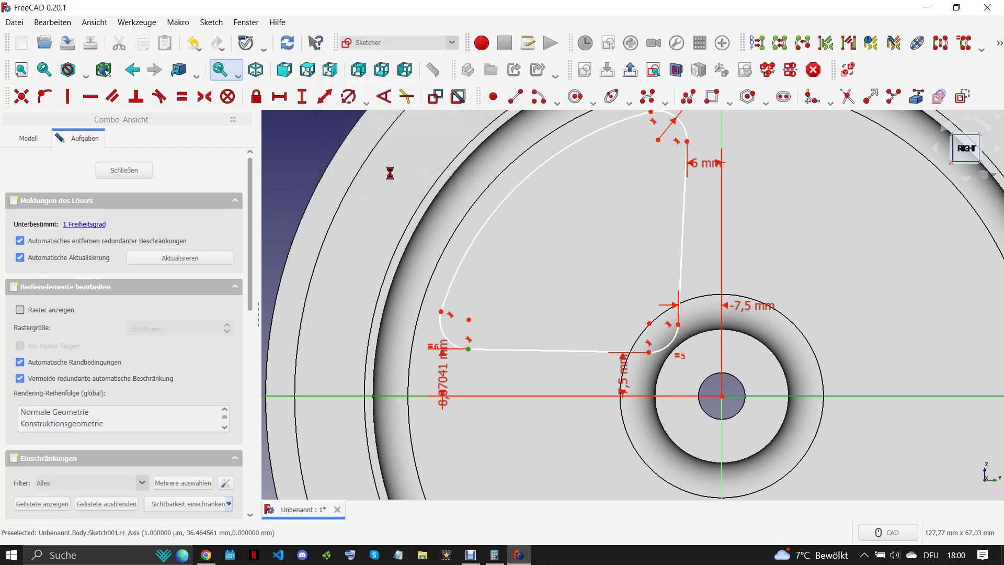
double_click(497, 413)
type("6")
left_click(559, 488)
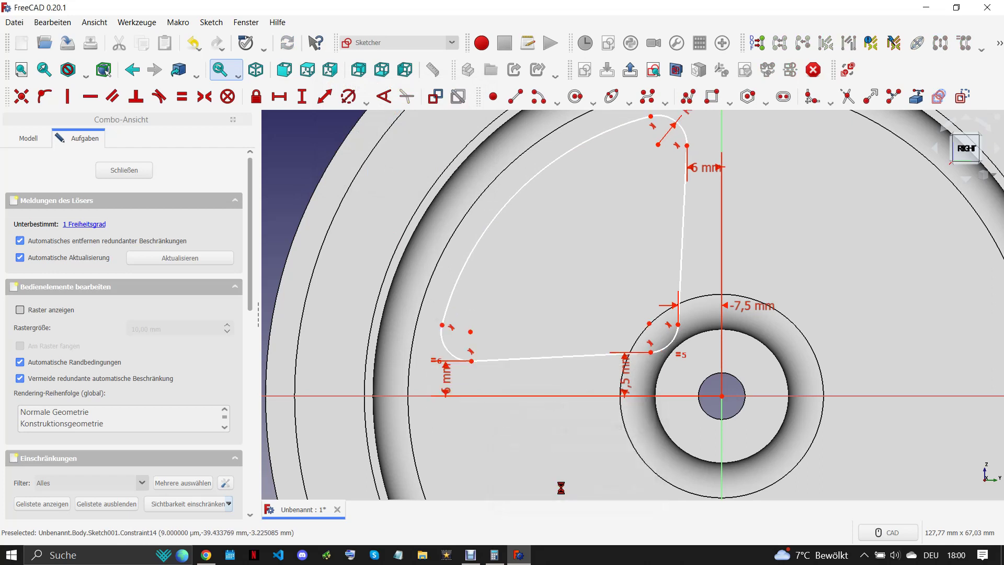
left_click(206, 554)
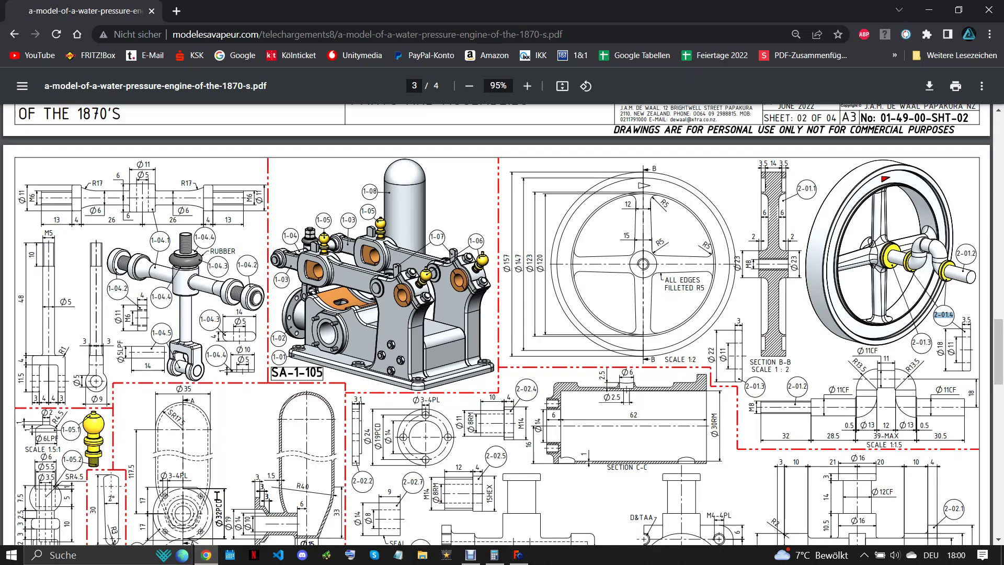
left_click(517, 554)
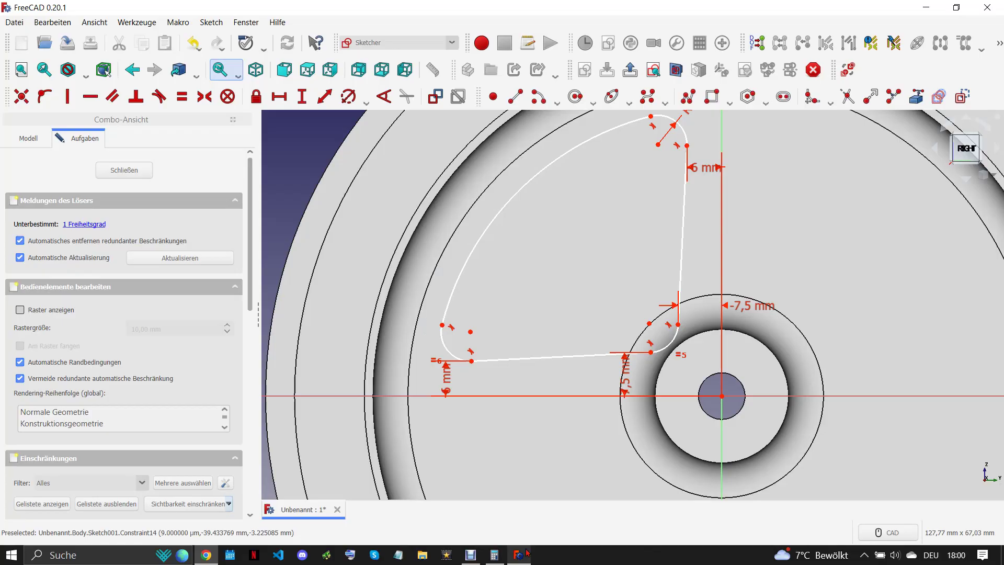
- Give the outer rim arc a 60 mm radius and close the fully constrained sketch
left_click(348, 97)
key("BackSpace")
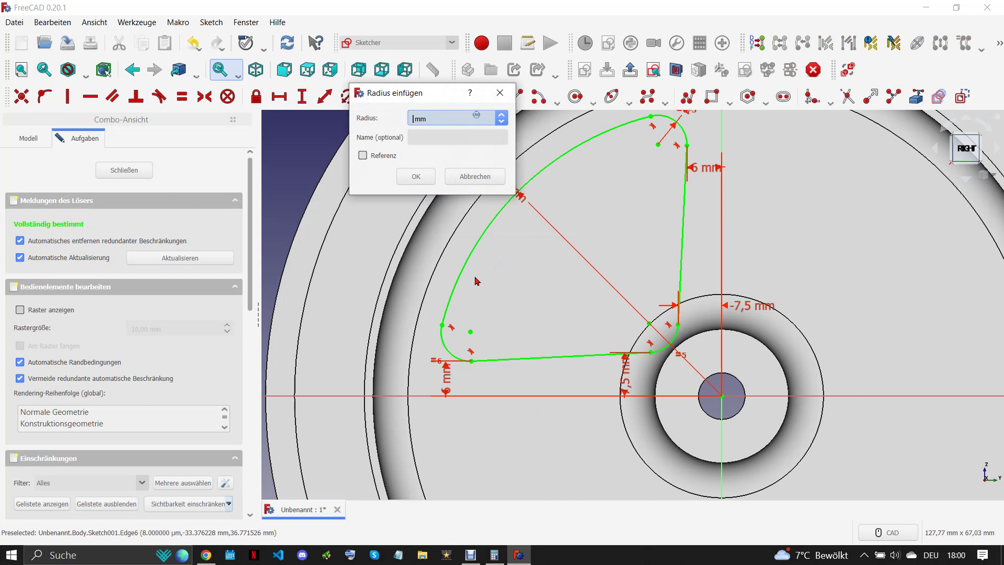
type("6")
key("Escape")
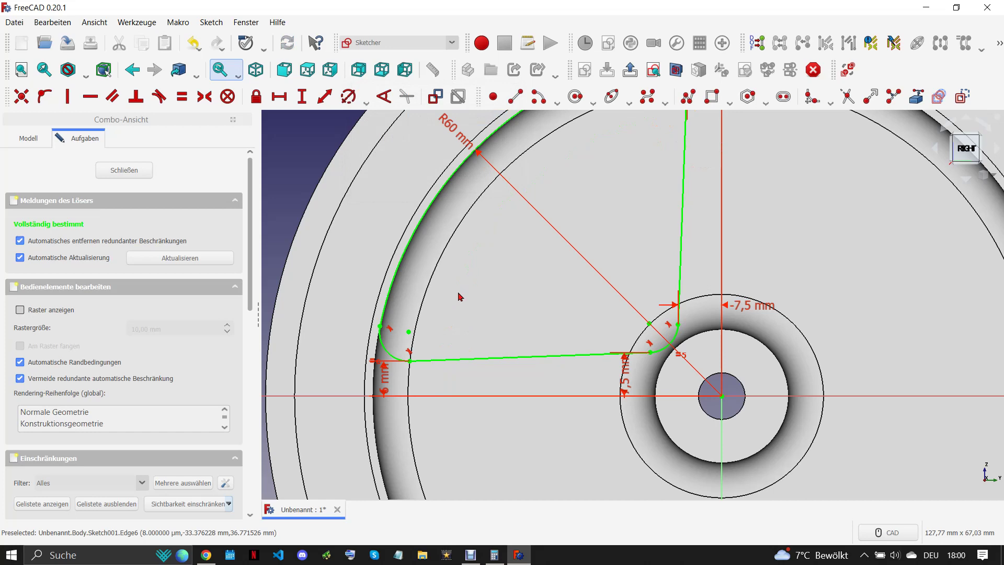
scroll(459, 297, "down", 2)
left_click(151, 173)
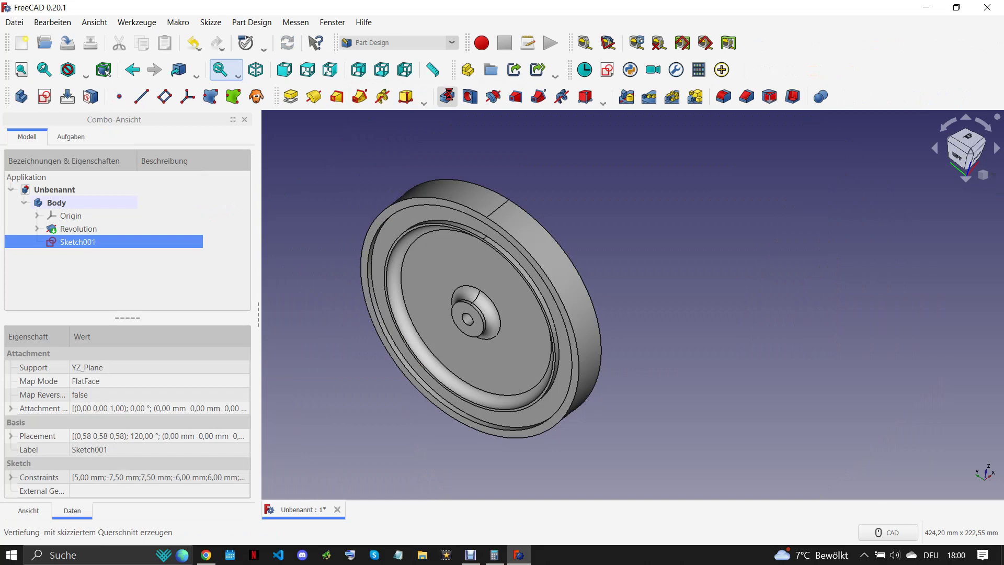
- Pocket Sketch001 symmetric to the sketch plane with Through All depth
left_click(447, 96)
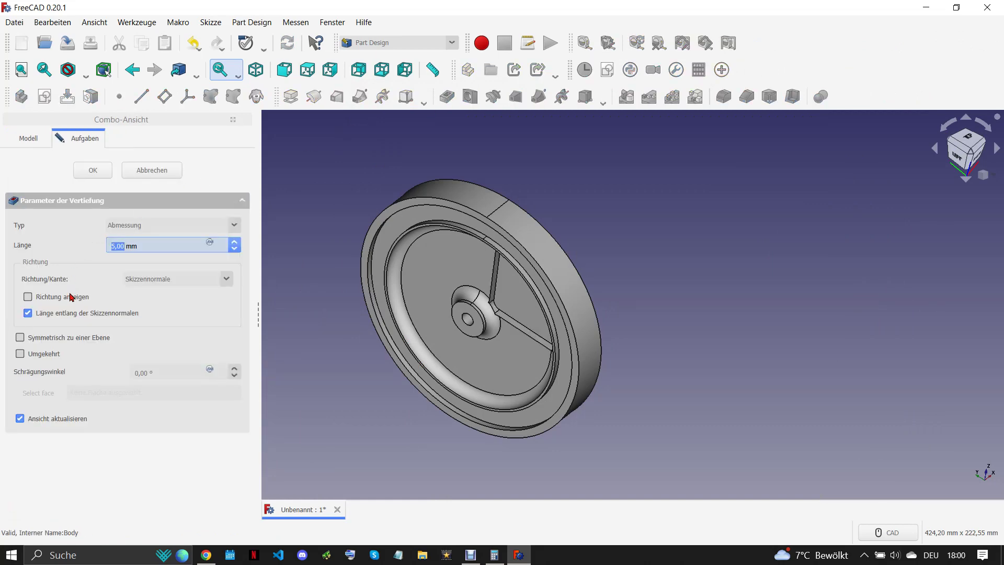
left_click(20, 339)
left_click(158, 233)
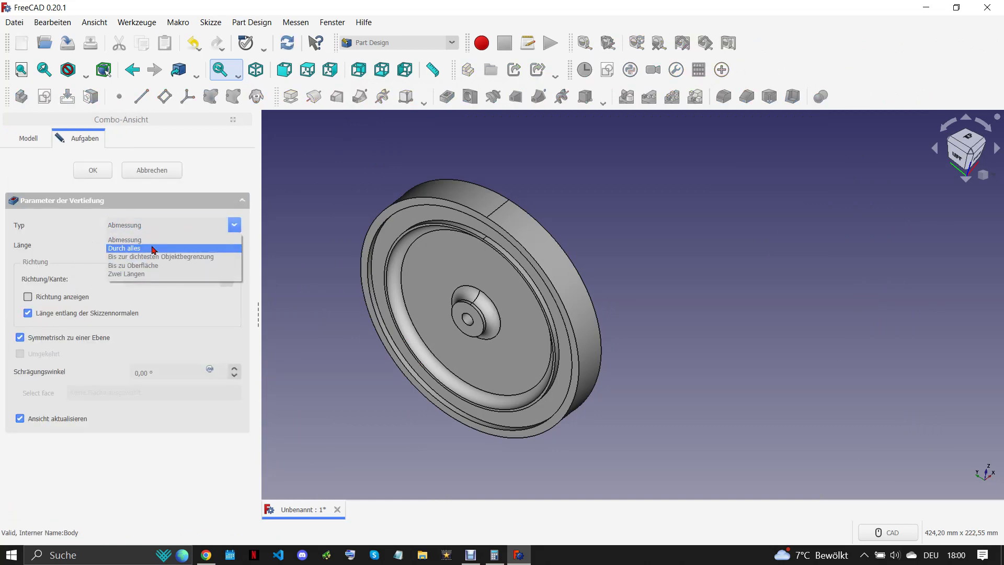
key("Down")
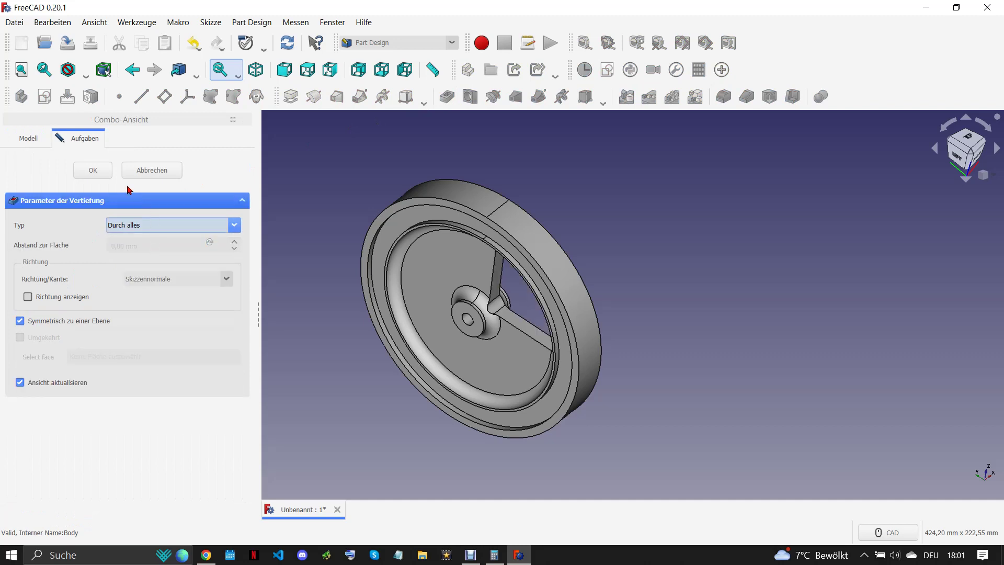
left_click(92, 170)
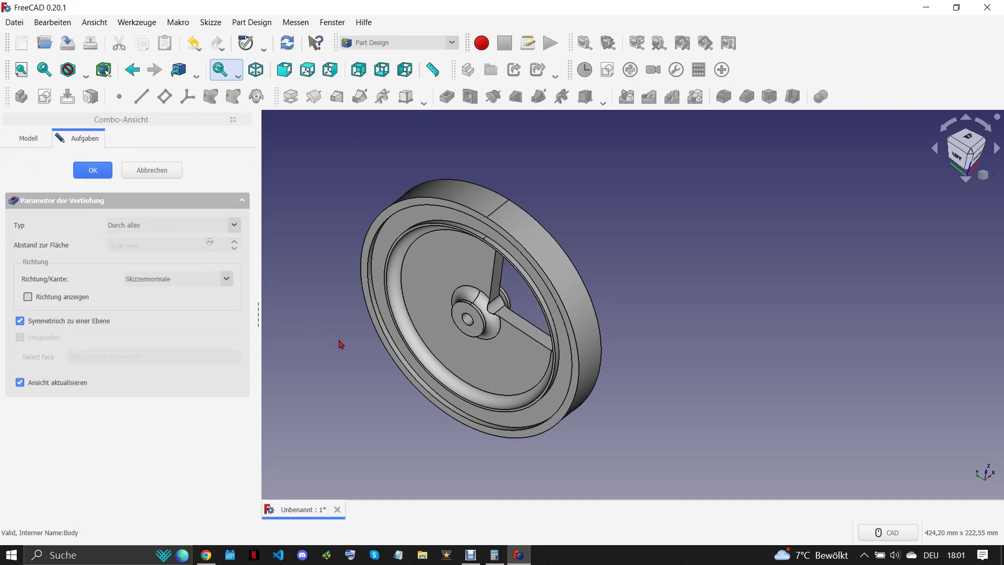
left_click(61, 241)
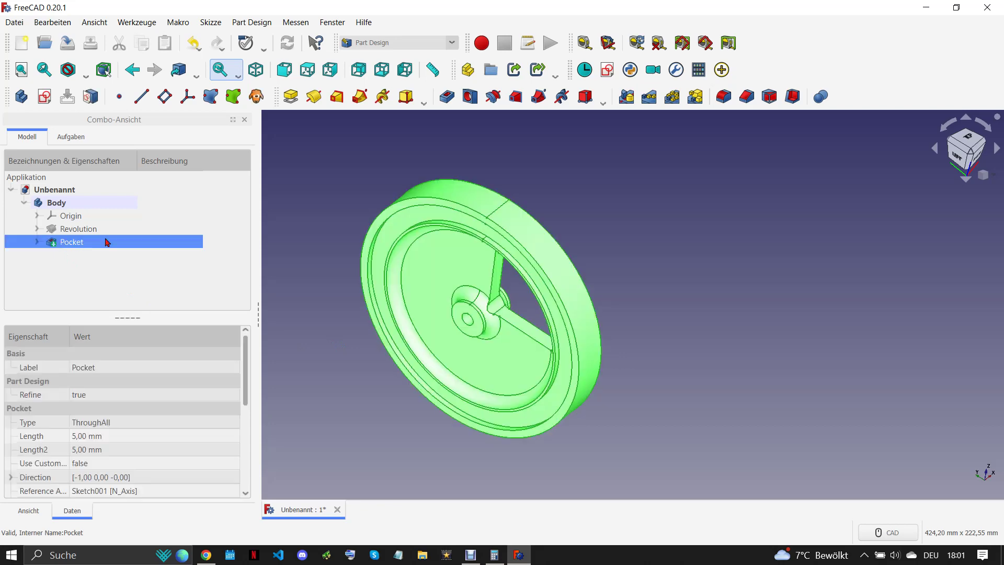
- Polar-pattern the pocket with 4 occurrences over 360° around the wheel axis
left_click(672, 97)
type("4")
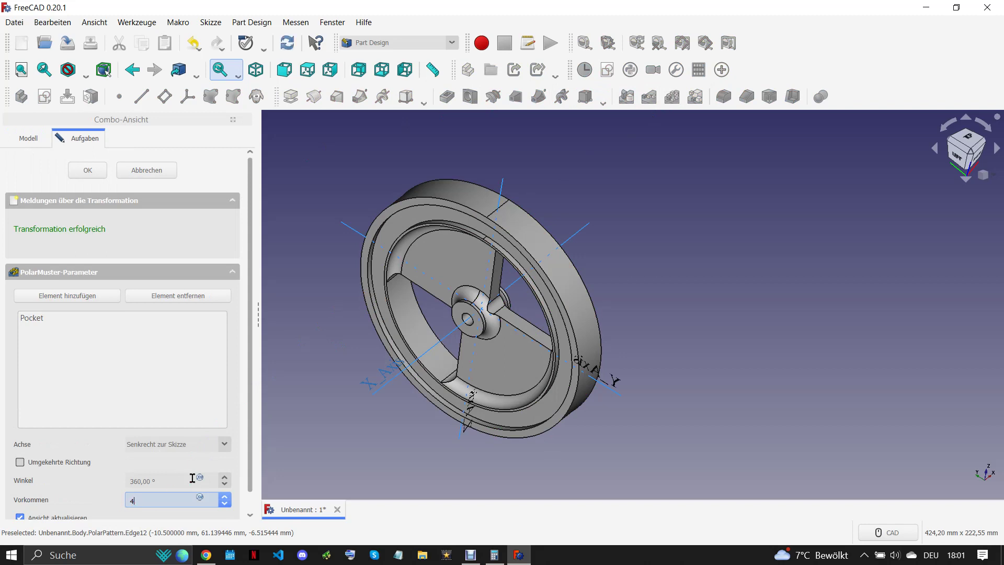
key("Return")
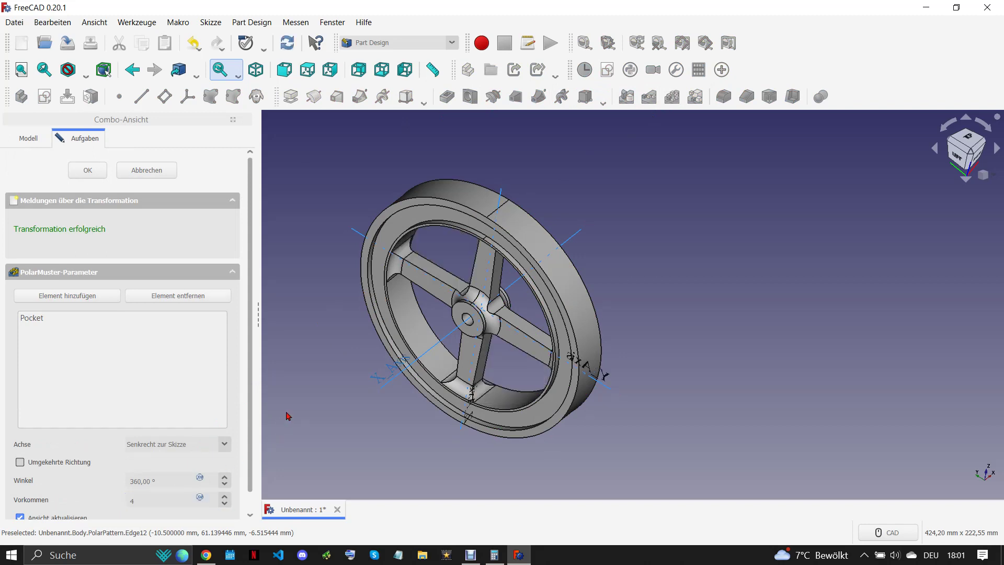
left_click(87, 170)
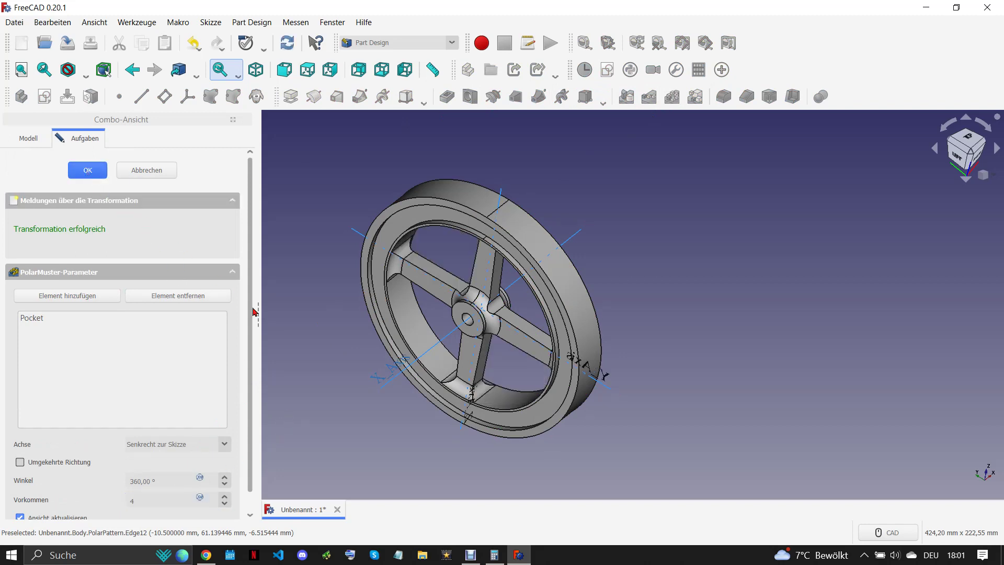
mouse_move(319, 355)
middle_mouse_down()
mouse_move(511, 296)
mouse_move(449, 369)
middle_mouse_up()
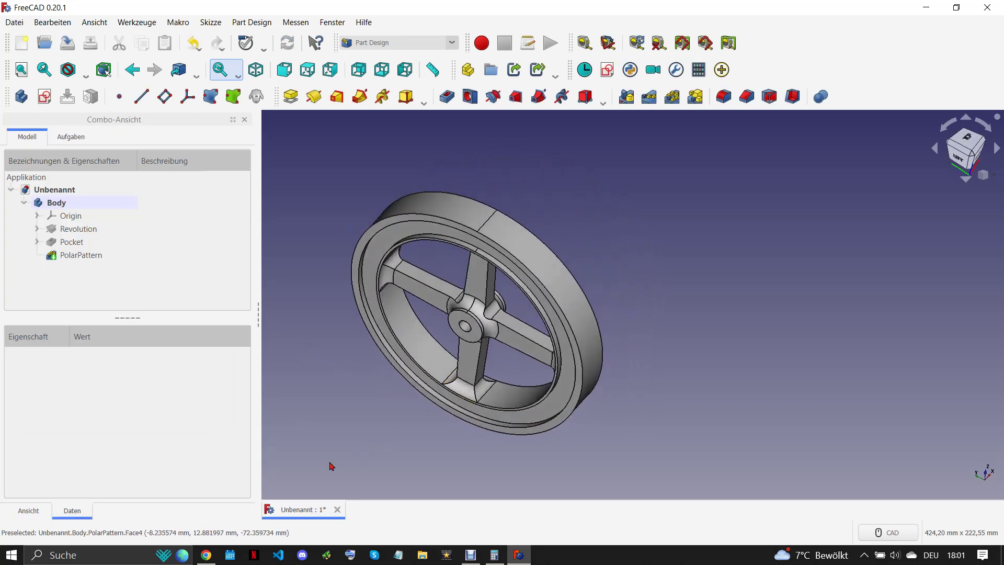
- Compare the four-spoke wheel with the reference drawing and select the rim face
left_click(206, 555)
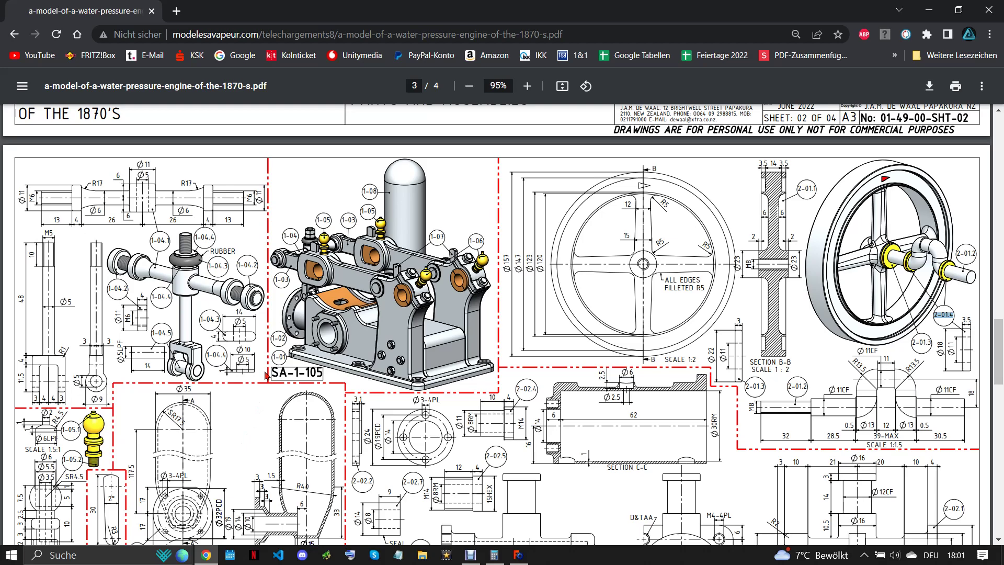
left_click(518, 555)
scroll(478, 293, "up", 5)
left_click(486, 230)
- Start a sketch on the rim face and draw a closed triangle with the polyline tool
left_click(45, 97)
scroll(483, 211, "down", 1)
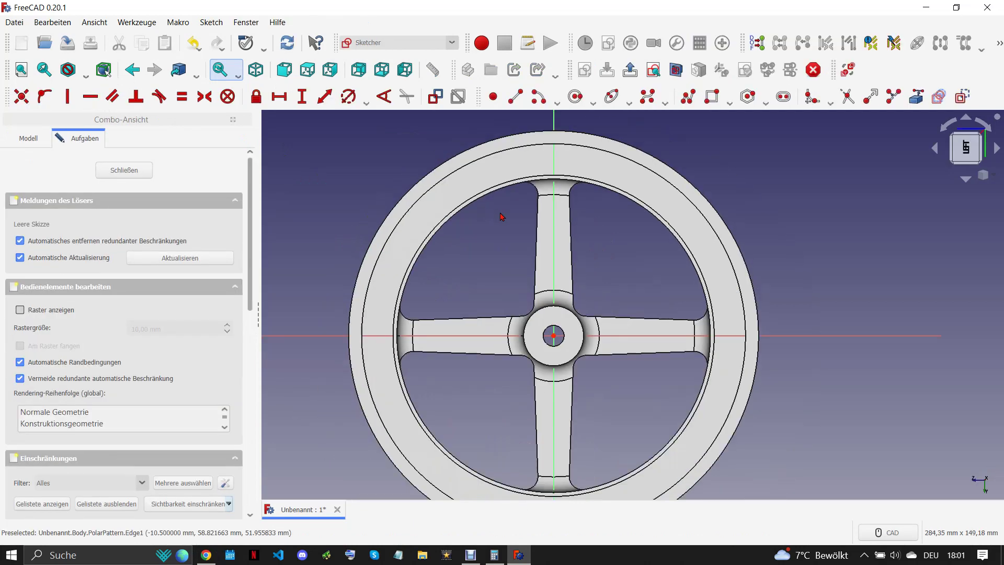
scroll(366, 350, "up", 1)
scroll(465, 237, "up", 1)
key("g")
key("m")
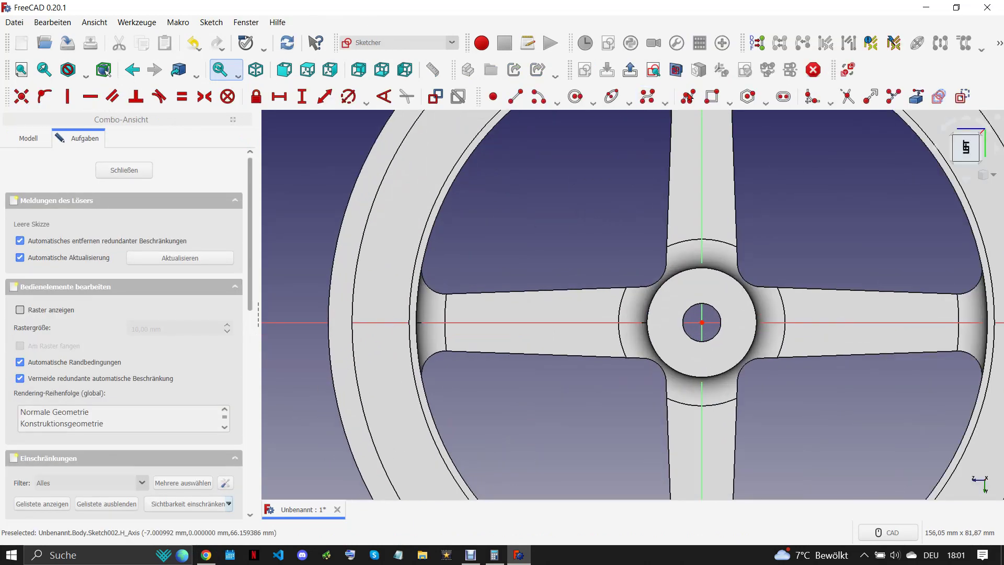
scroll(379, 328, "up", 1)
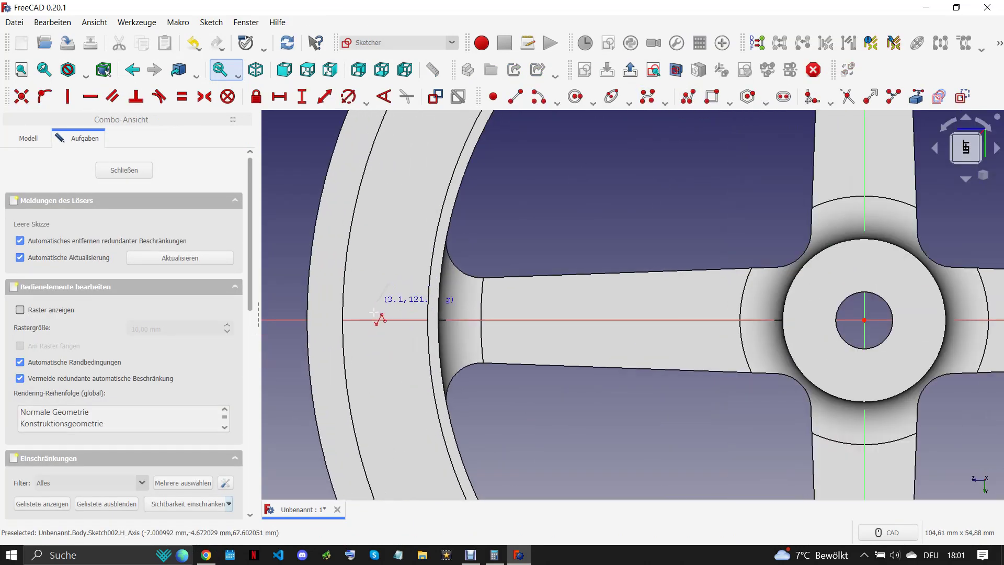
left_click(370, 349)
left_click(400, 351)
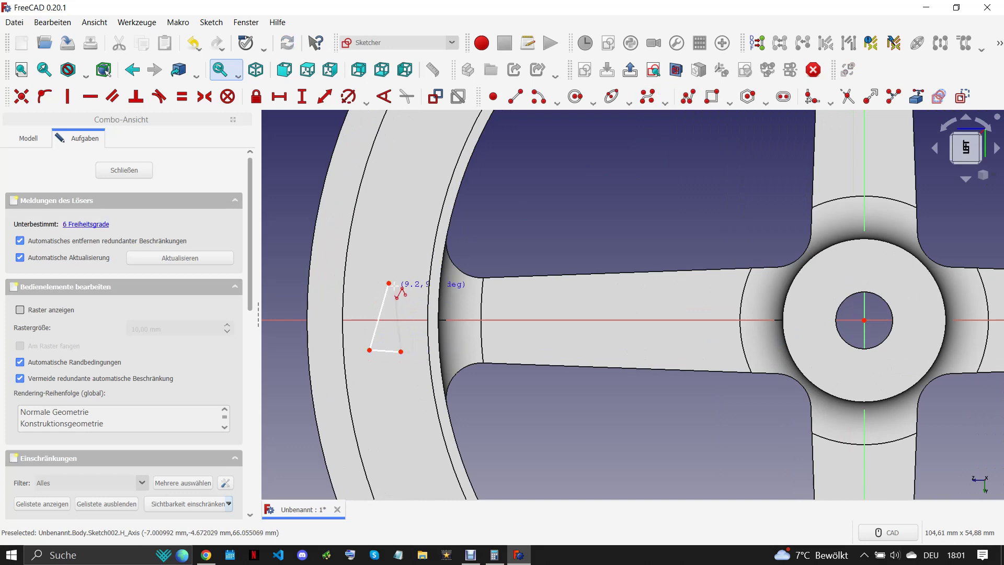
left_click(388, 282)
right_click(408, 342)
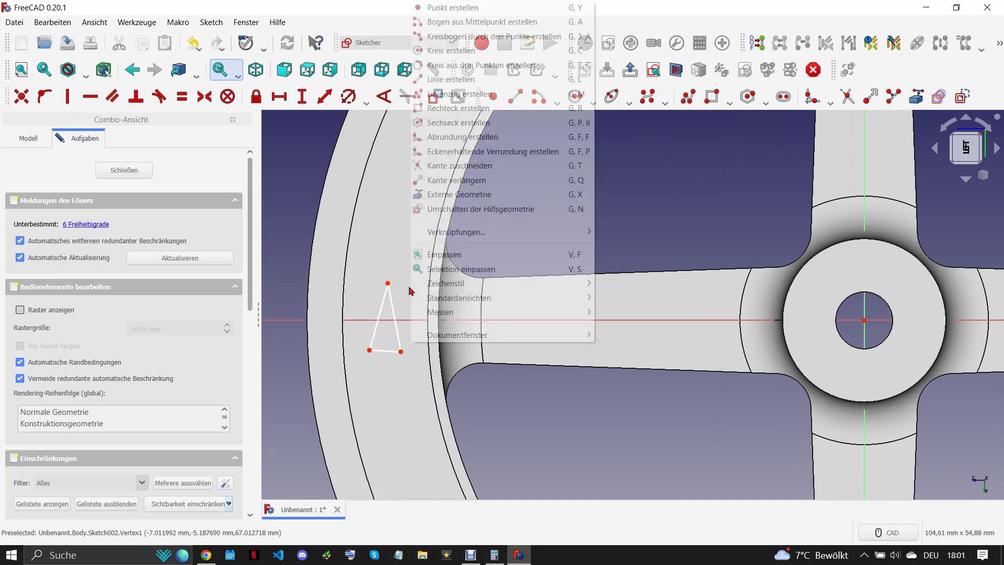
- Make the triangle's base horizontal and nudge its base and apex into place
left_click(393, 351)
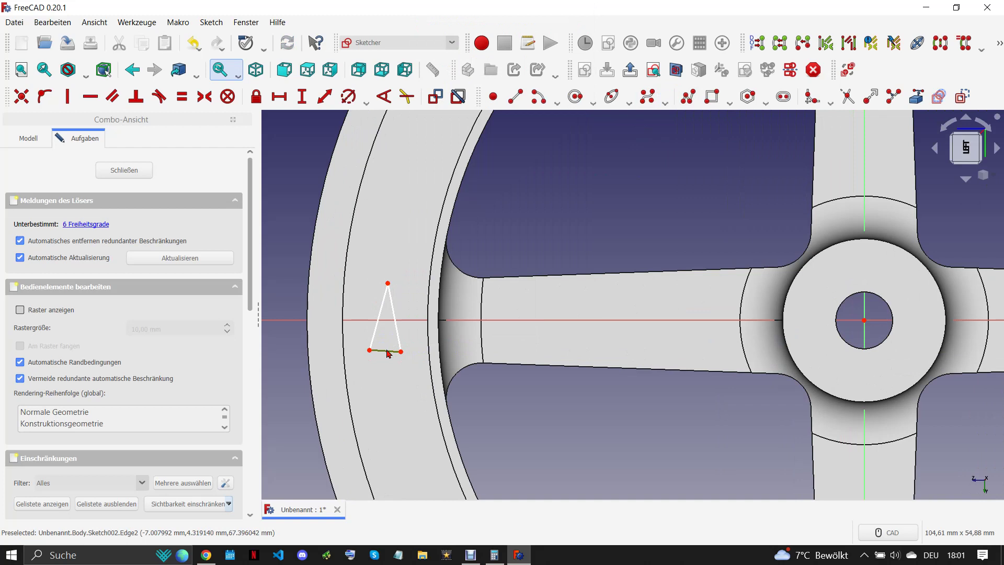
key("h")
left_click_drag(400, 350, 402, 345)
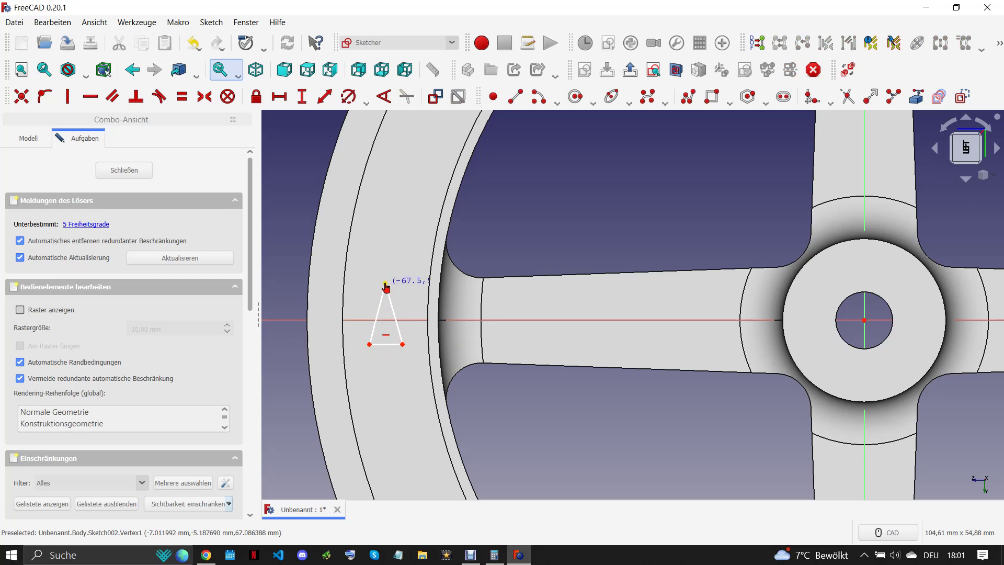
left_click_drag(385, 284, 387, 284)
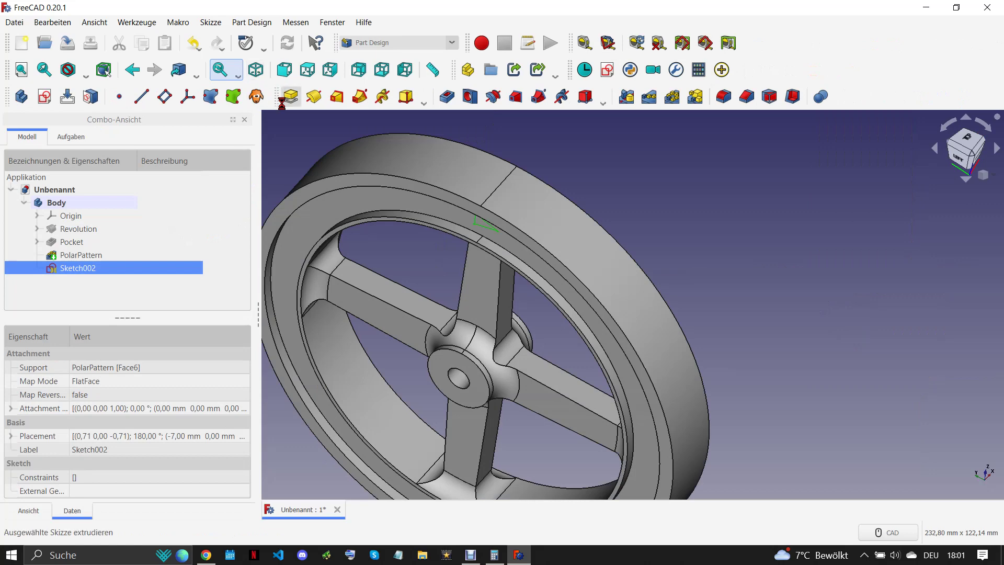
- Pad the triangle sketch, then edit the pad length down to 0,1 mm
type("8,1")
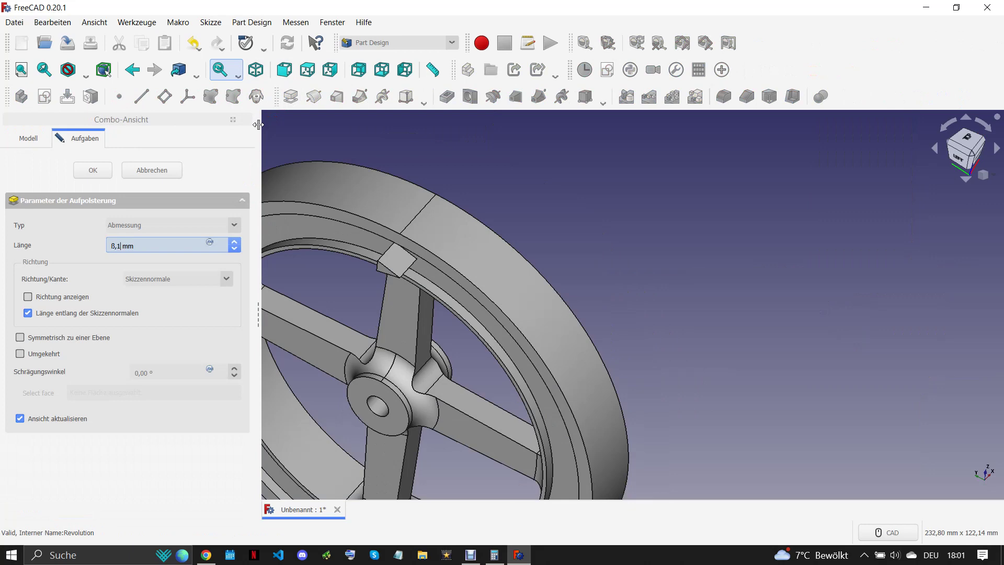
left_click(94, 171)
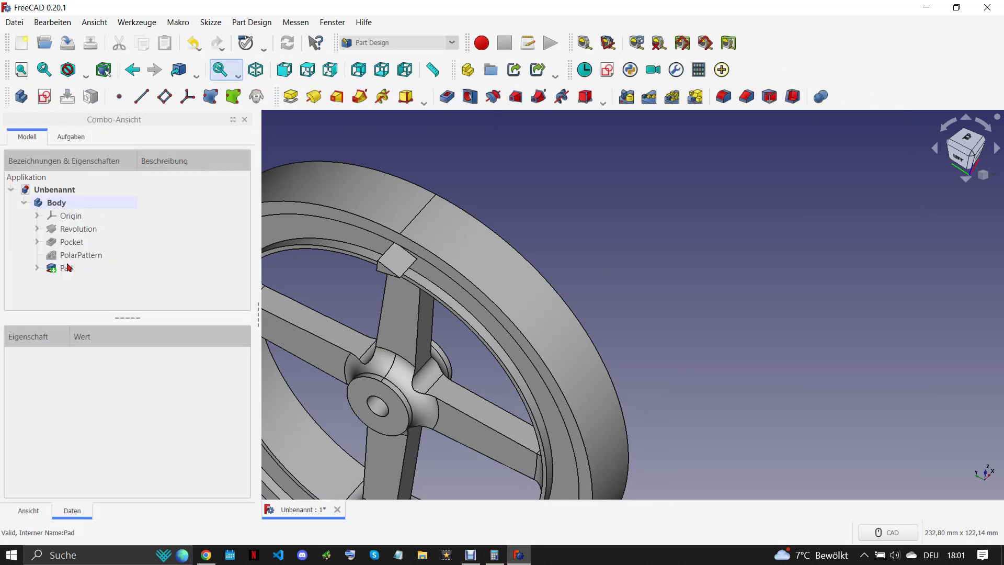
left_click(68, 269)
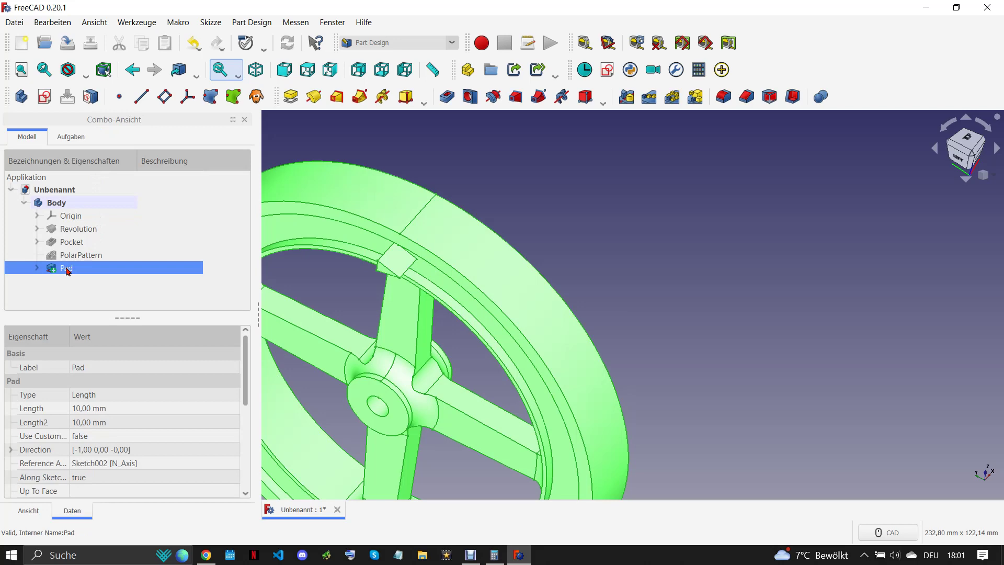
double_click(67, 269)
left_click_drag(151, 241, 97, 250)
type("0,1")
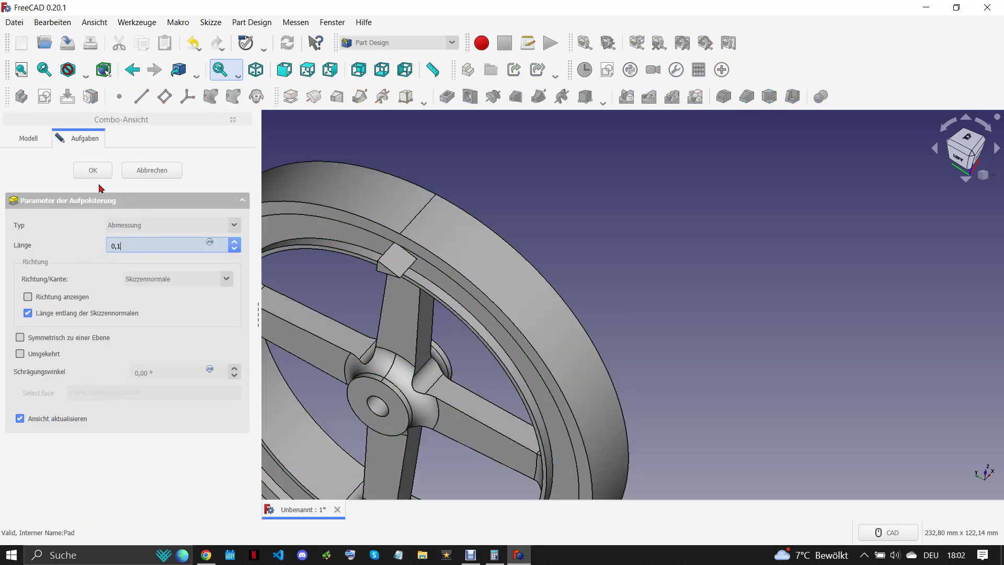
left_click(92, 176)
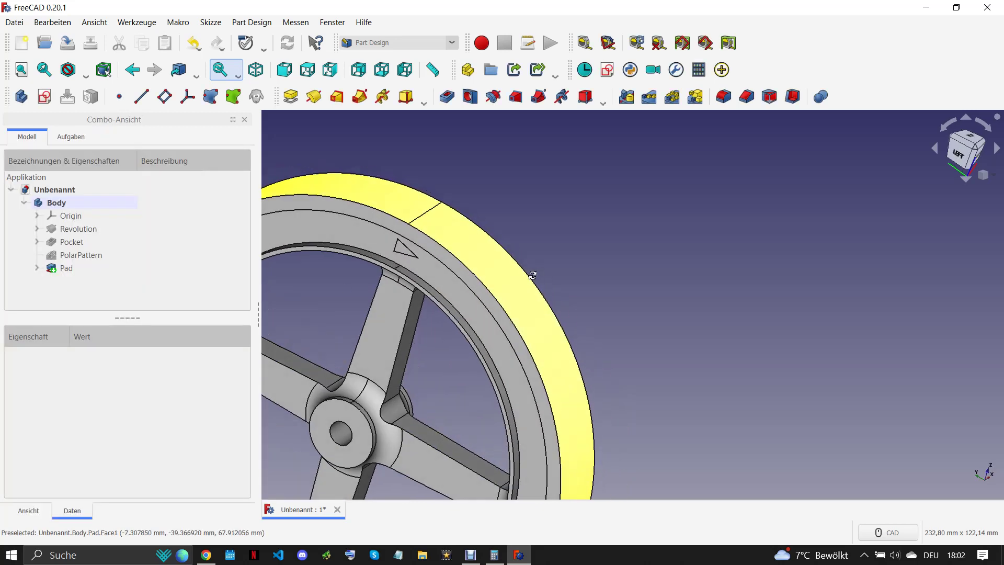
- Orbit the wheel to inspect the thin triangular mark and select the pad
middle_click_drag(529, 271, 495, 270)
scroll(443, 313, "down", 5)
scroll(278, 289, "up", 5)
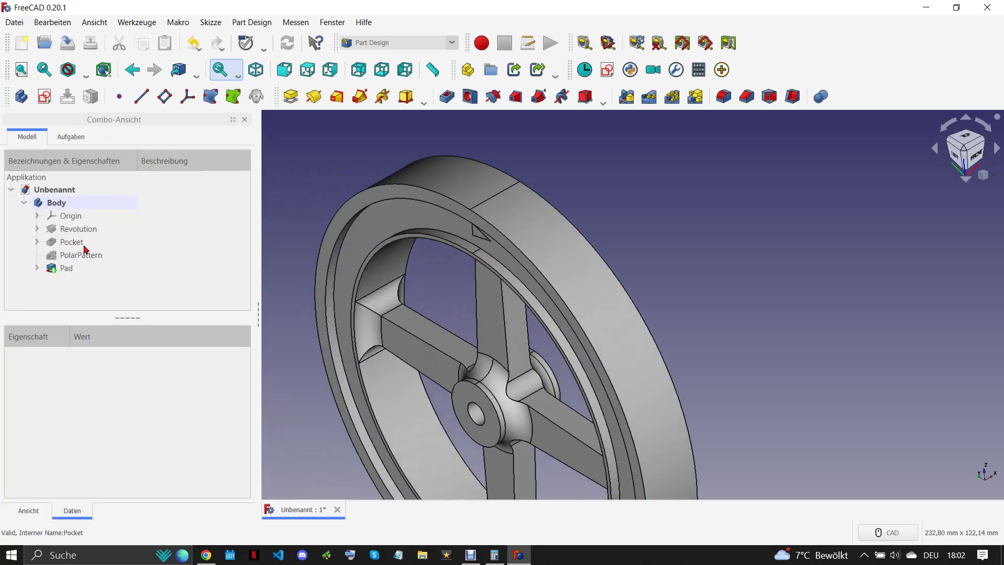
left_click(65, 268)
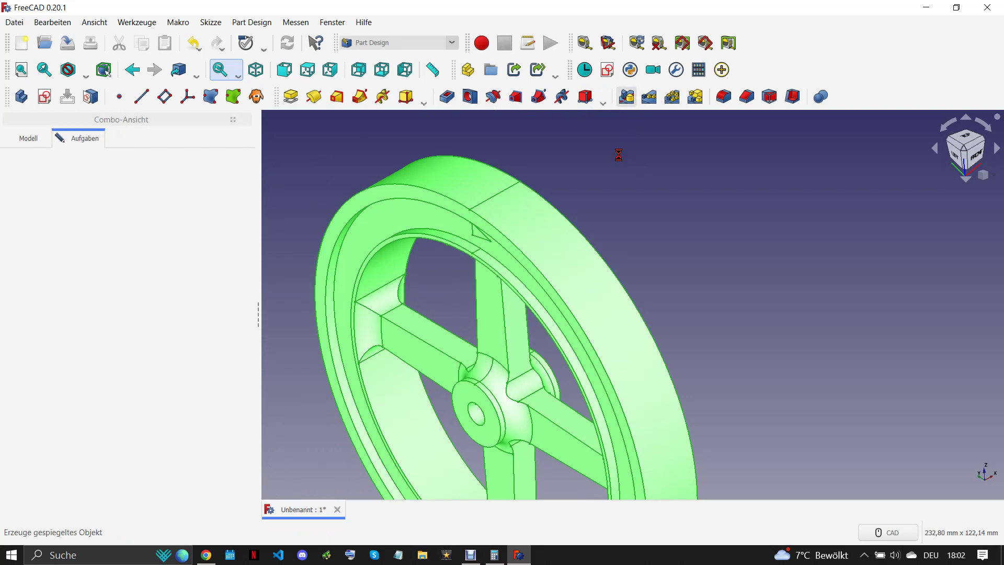
- Mirror the triangular pad across the YZ plane
left_click(203, 450)
left_click(193, 505)
left_click(675, 320)
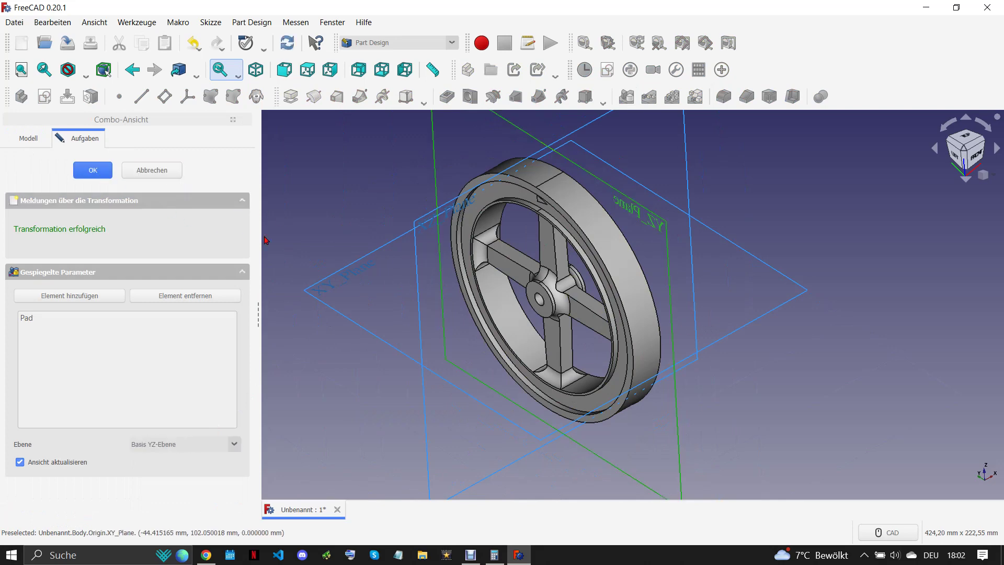
- Orbit to view the mirrored mark and compare it with the reference drawing
mouse_move(387, 275)
middle_mouse_down()
mouse_move(431, 336)
mouse_move(596, 299)
mouse_move(678, 315)
mouse_move(712, 304)
mouse_move(719, 338)
middle_mouse_up()
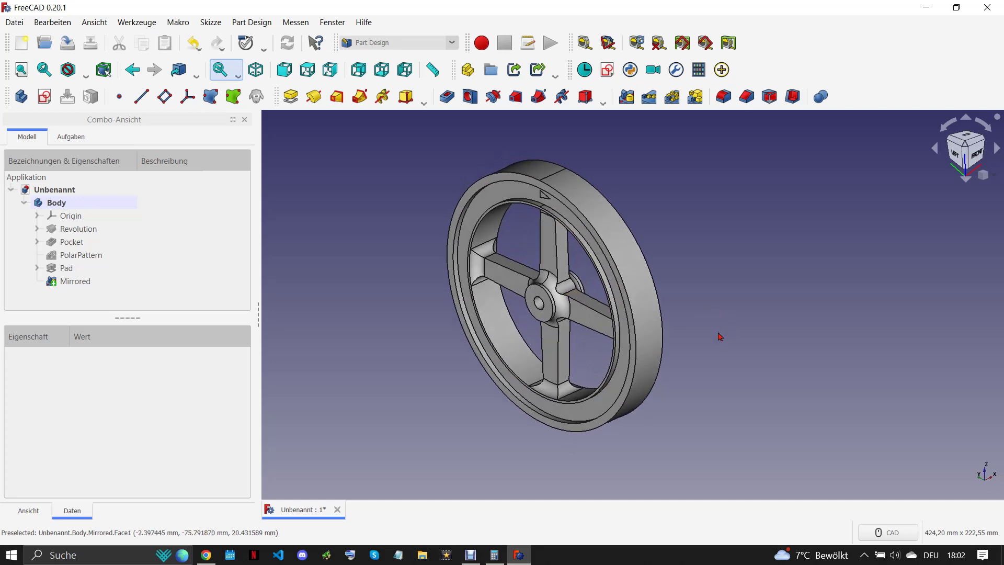
left_click(206, 555)
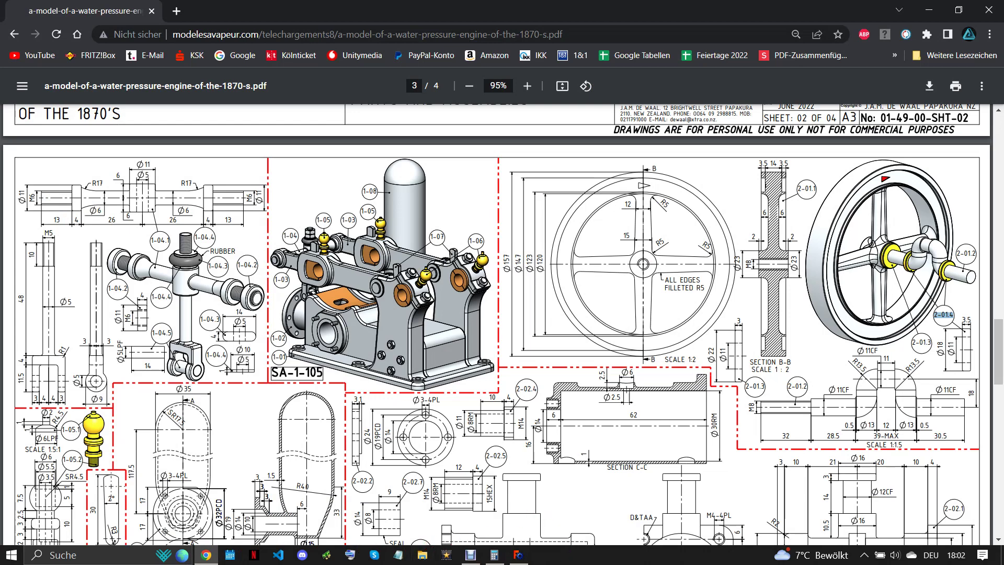
left_click(519, 554)
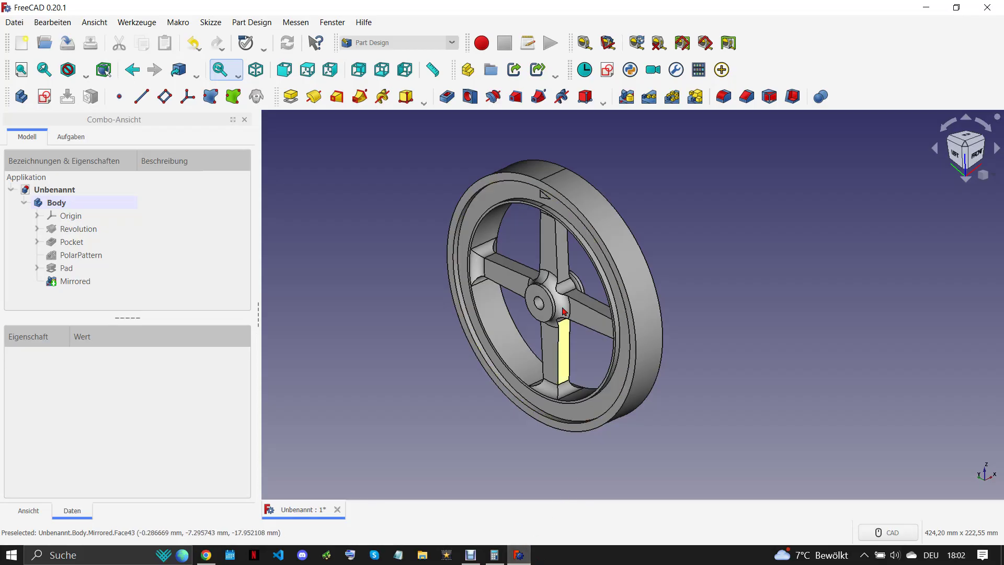
- Select three long edges along the upper spoke for rounding
scroll(632, 334, "up", 3)
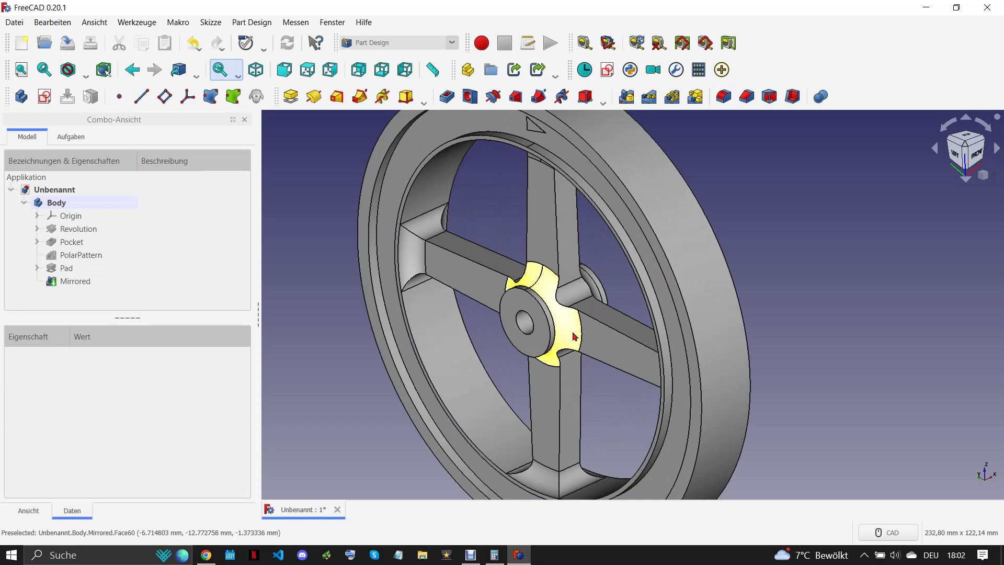
left_click(600, 324)
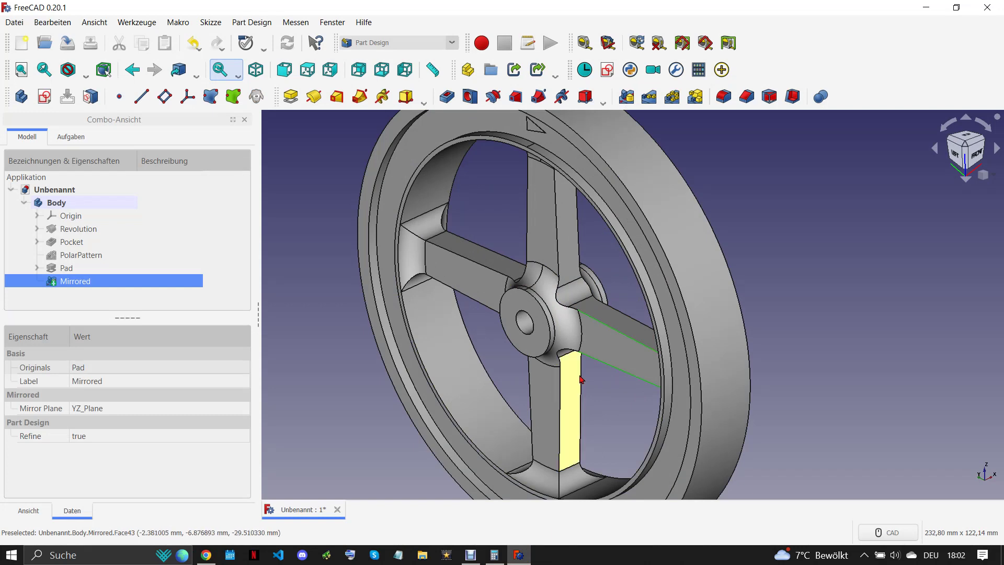
left_click(558, 257)
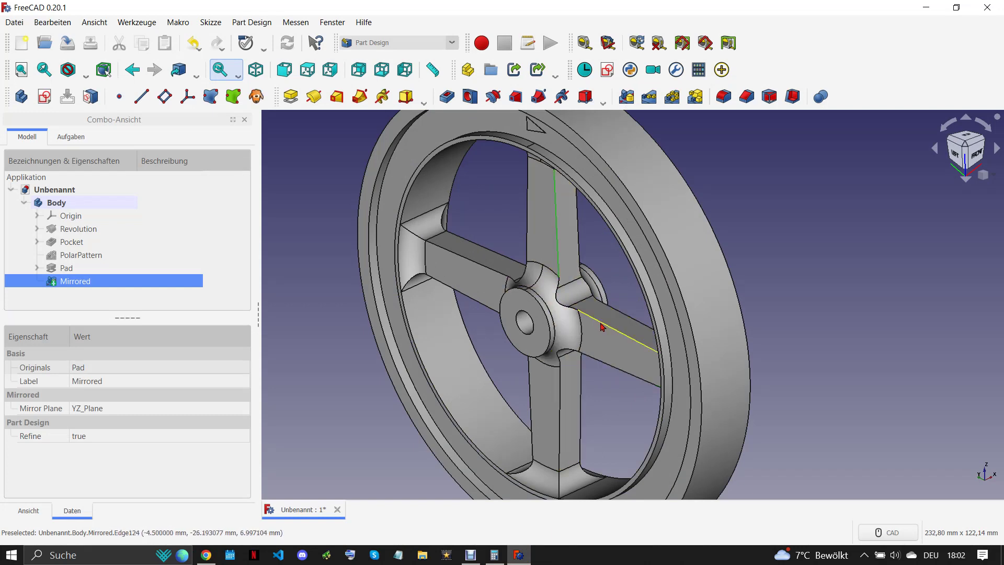
left_click(577, 230, "ctrl")
left_click(723, 97)
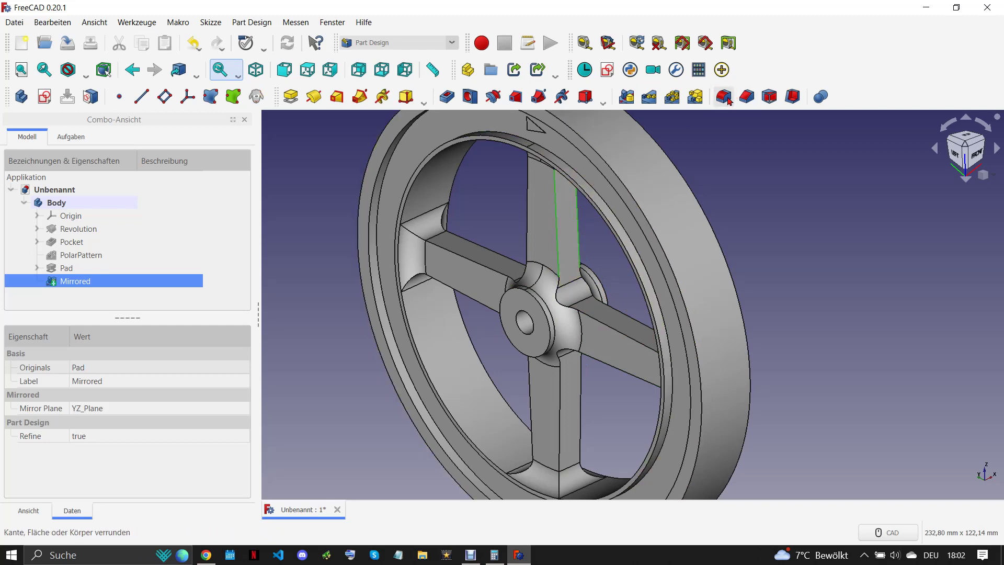